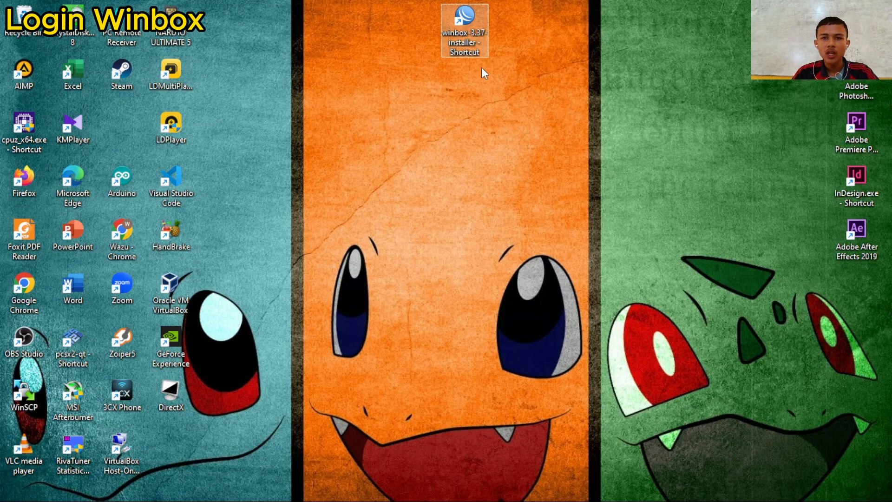
# - Launch WinBox, connect to the router from the neighbor list, and maximize the session window
pyautogui.doubleClick(467, 17)
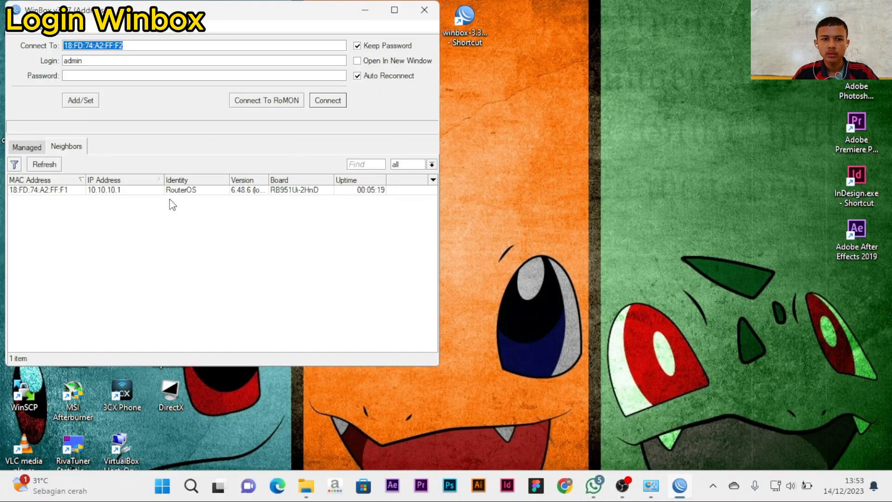
pyautogui.click(41, 190)
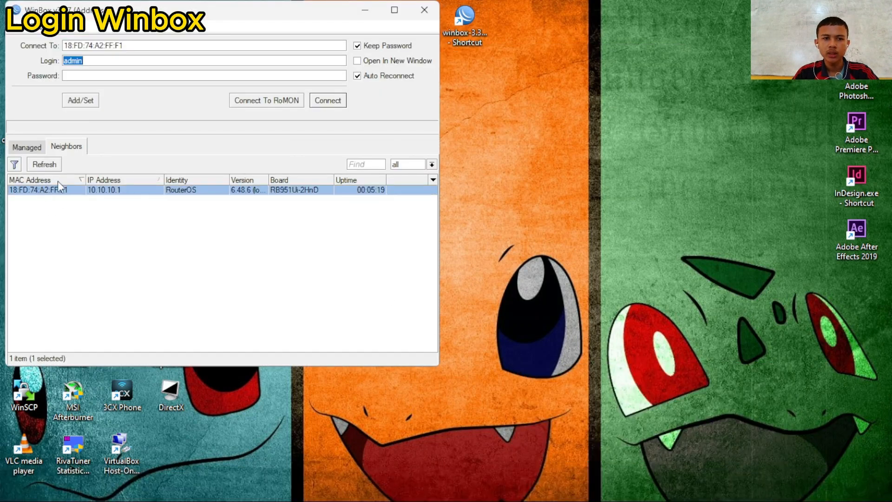
pyautogui.click(328, 101)
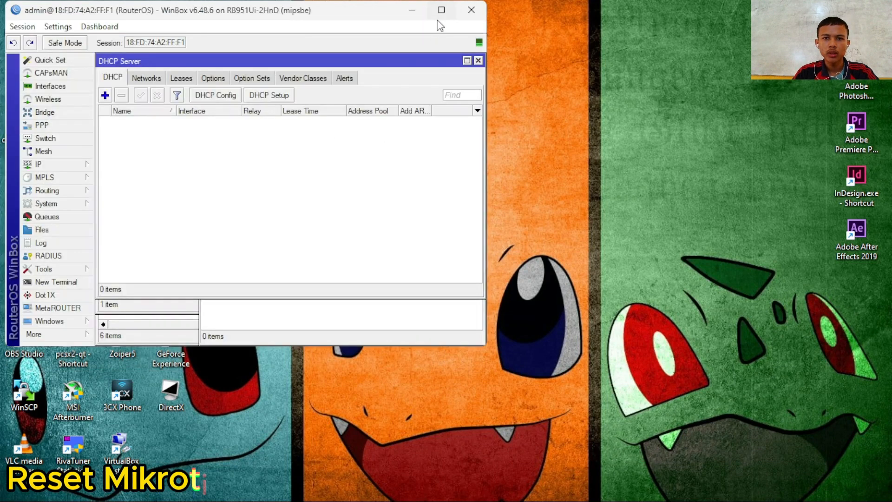
pyautogui.click(441, 10)
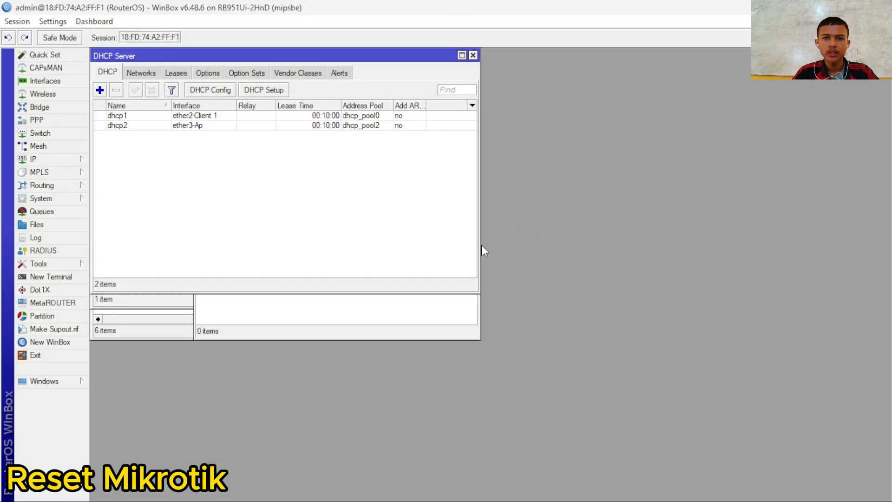
# - Reset the router configuration with No Default Configuration ticked and confirm the reboot
pyautogui.click(55, 159)
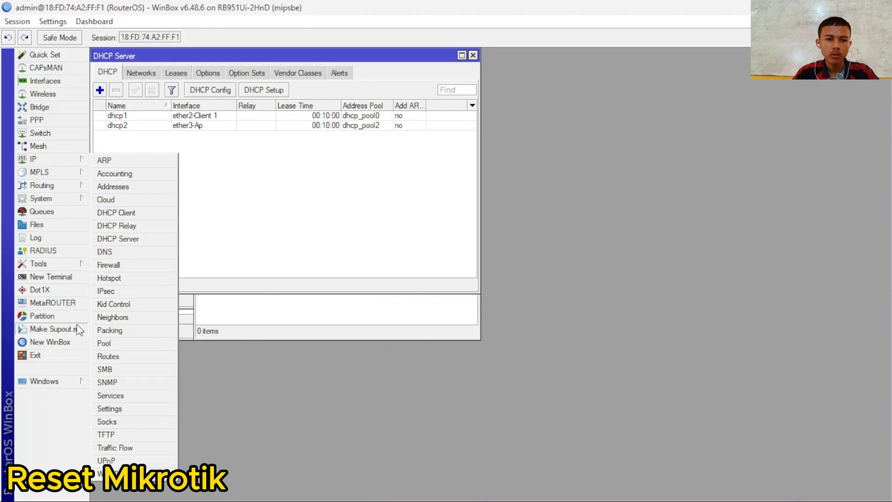
pyautogui.click(68, 202)
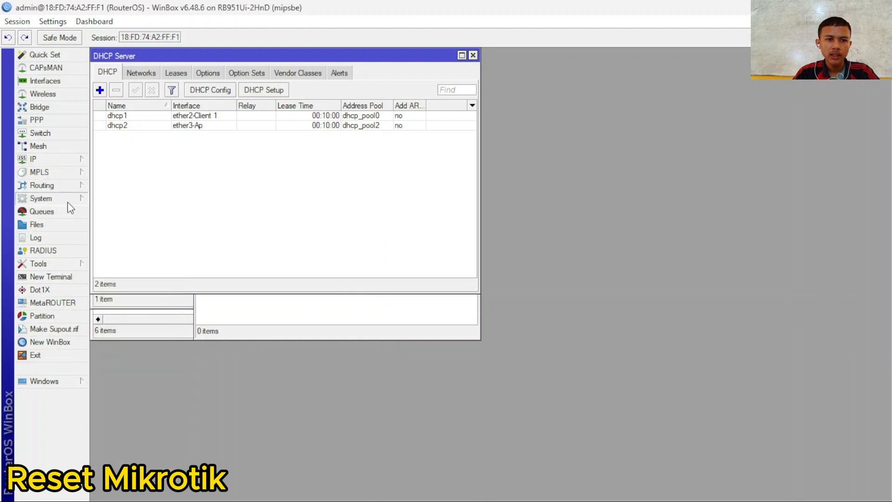
pyautogui.click(120, 378)
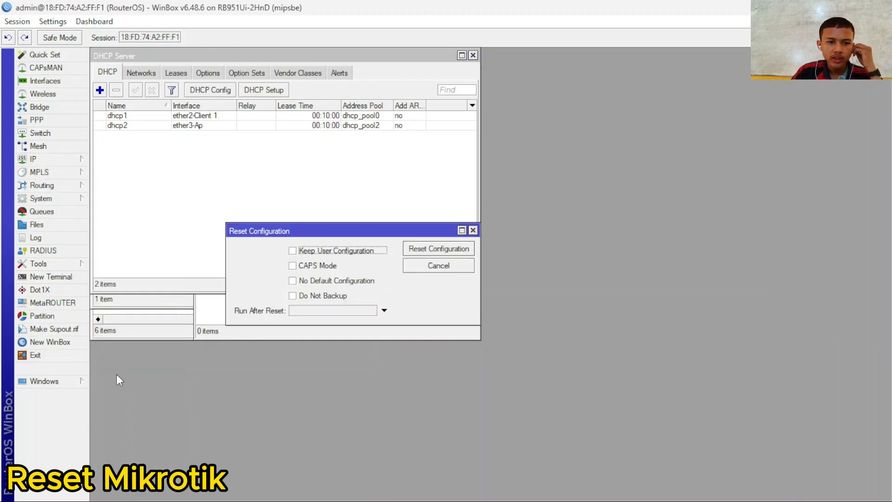
pyautogui.click(297, 282)
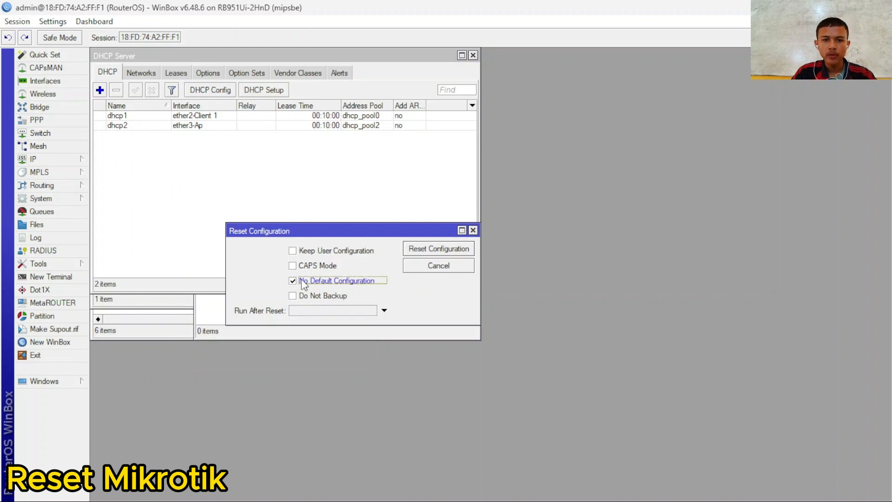
pyautogui.click(448, 252)
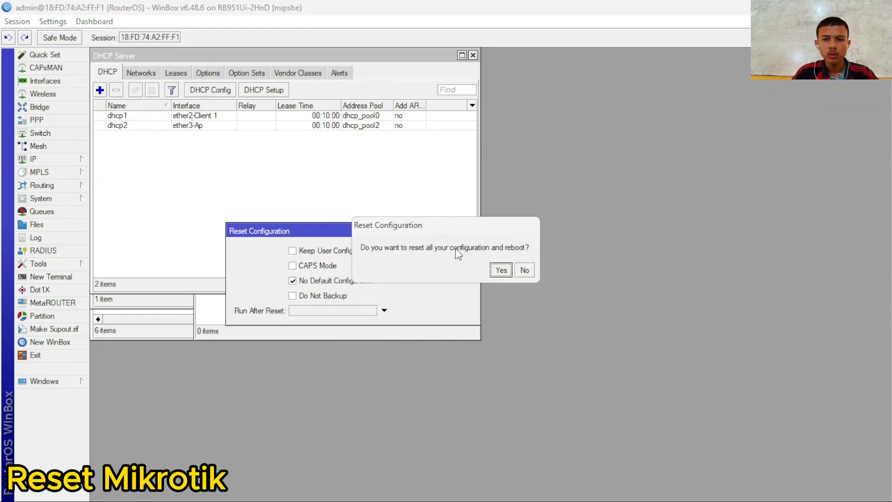
pyautogui.click(501, 270)
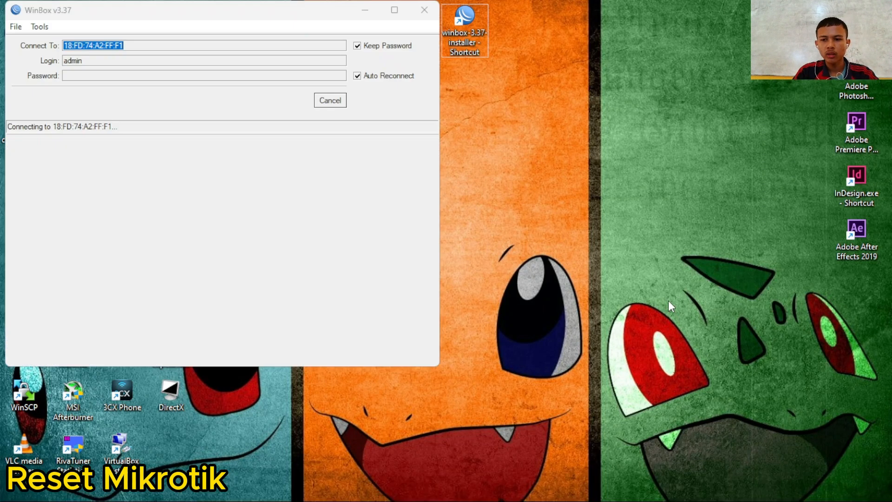
# - Cancel the reconnection attempts, refresh the neighbor list and log back into the reset router
pyautogui.rightClick(668, 117)
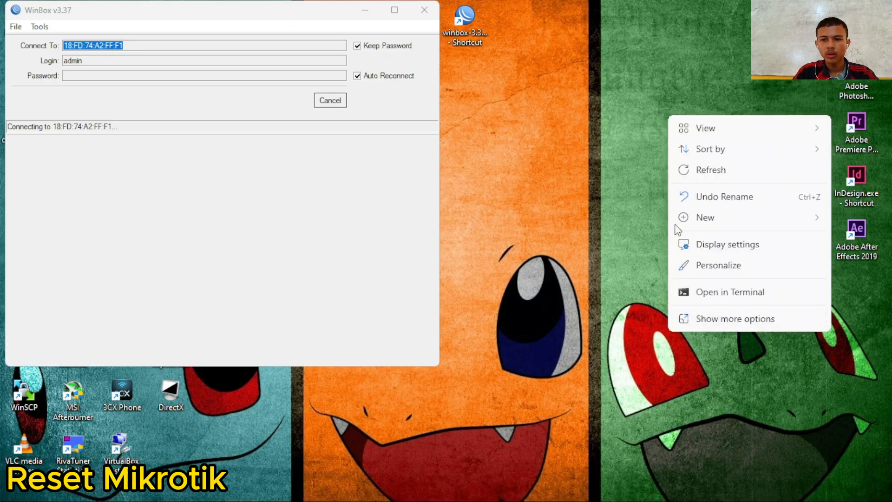
pyautogui.click(709, 174)
pyautogui.click(394, 11)
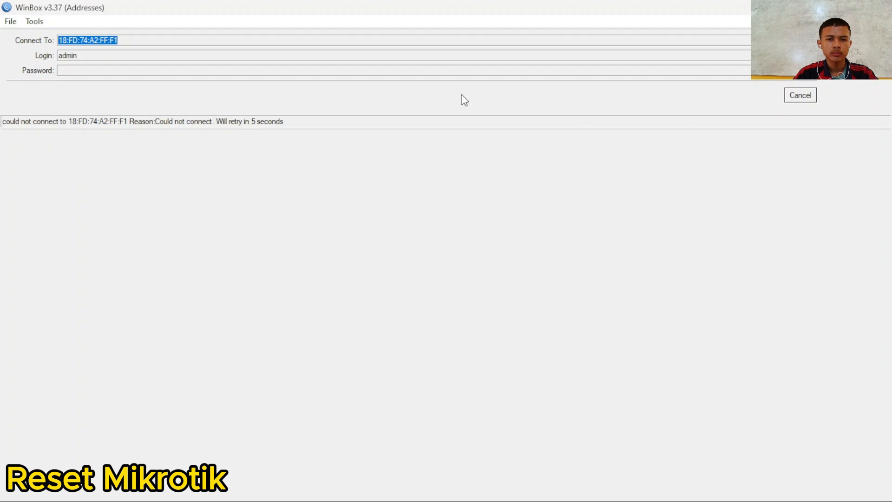
pyautogui.click(796, 95)
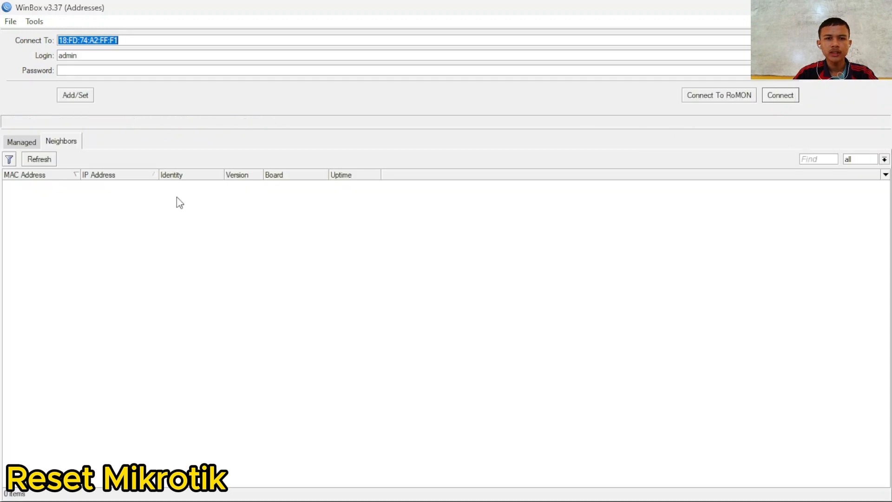
pyautogui.click(47, 159)
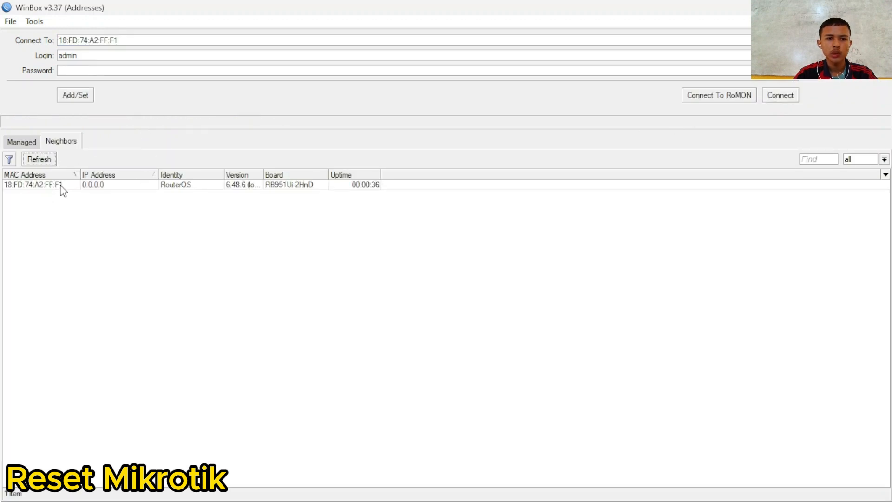
pyautogui.click(37, 187)
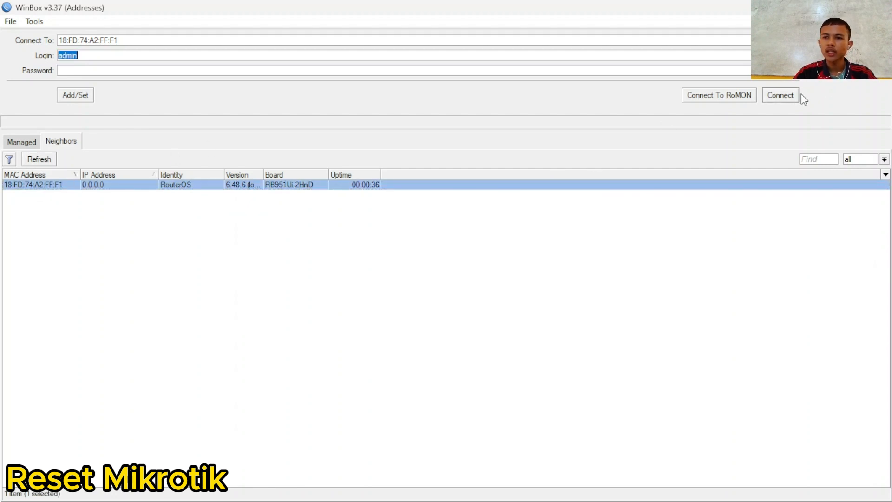
pyautogui.click(789, 99)
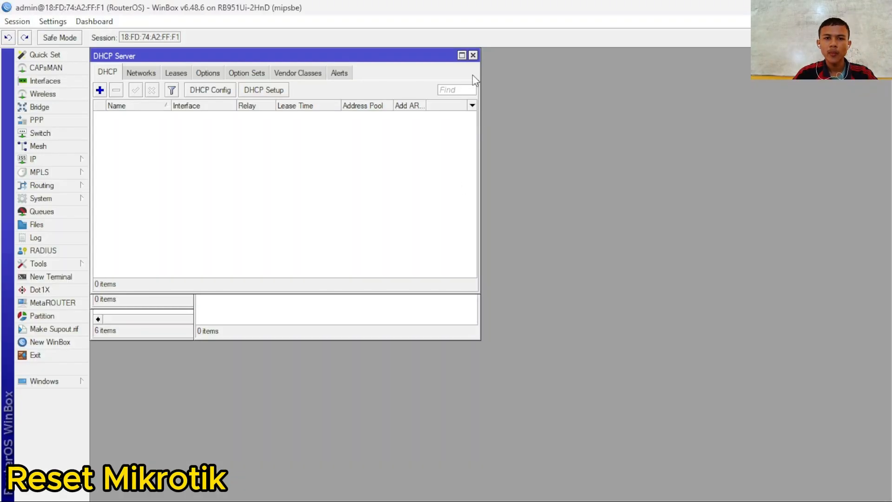
# - Close all session windows and show the Interface List
pyautogui.click(17, 22)
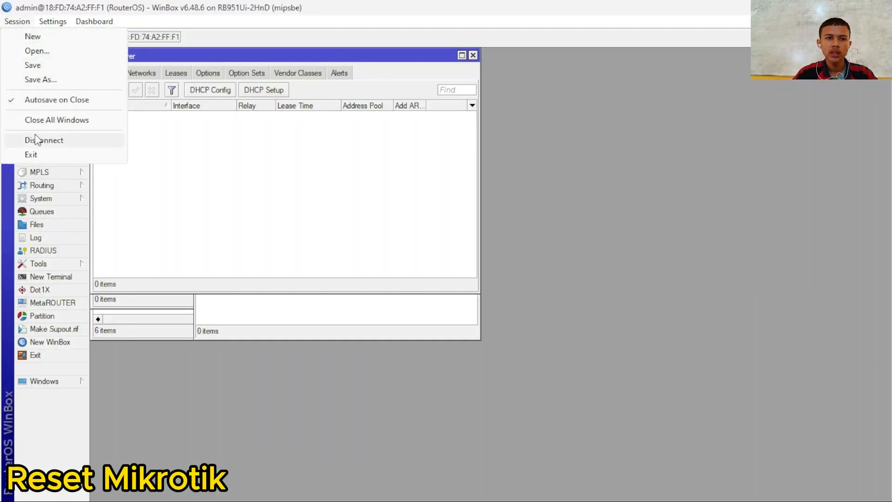
pyautogui.click(20, 120)
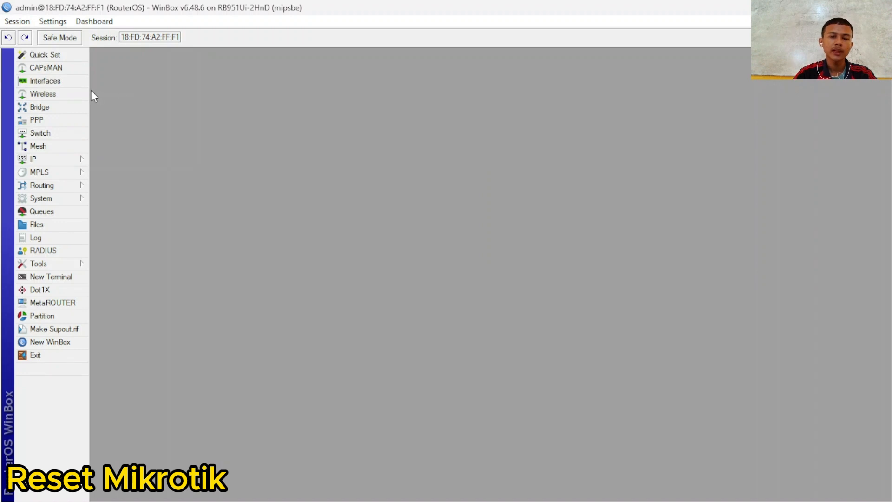
pyautogui.click(67, 83)
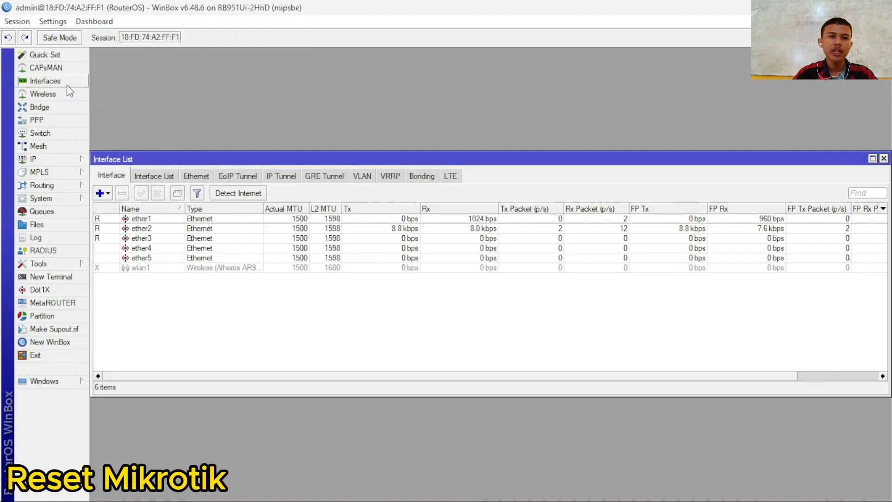
# - Rename ether1 to ether1-Internet
pyautogui.doubleClick(153, 220)
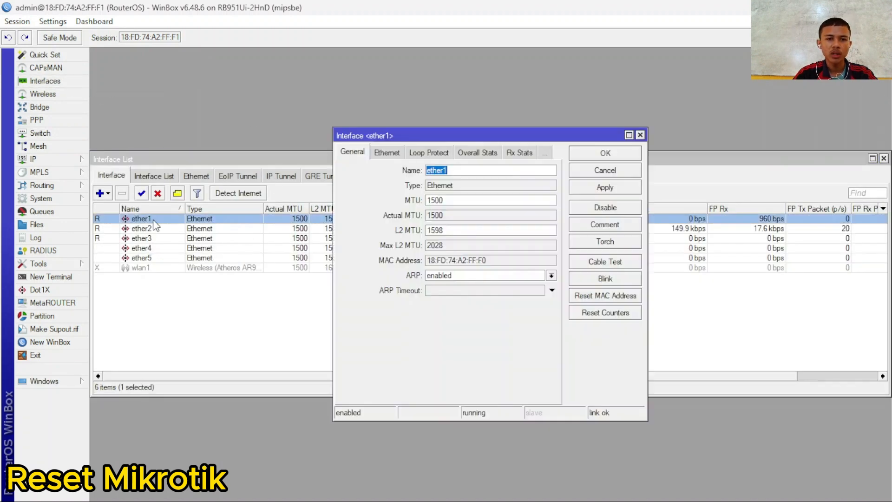
pyautogui.click(461, 170)
pyautogui.write('-Internet')
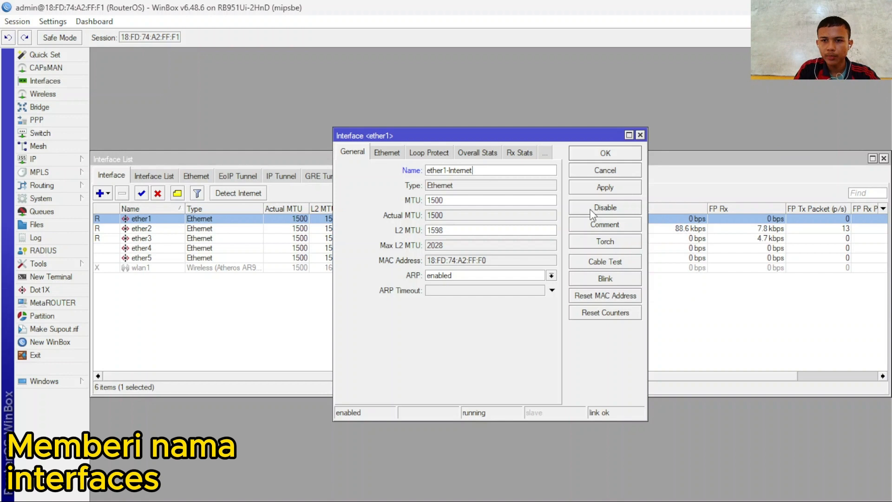
pyautogui.click(589, 193)
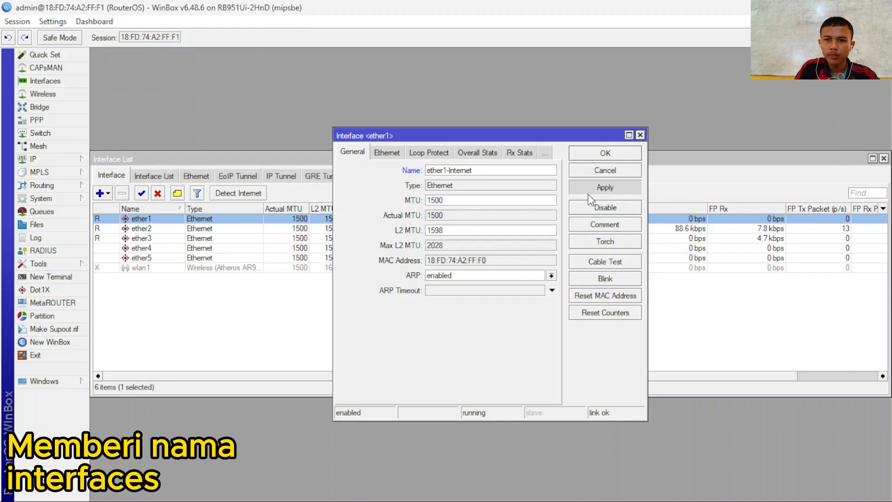
pyautogui.click(630, 157)
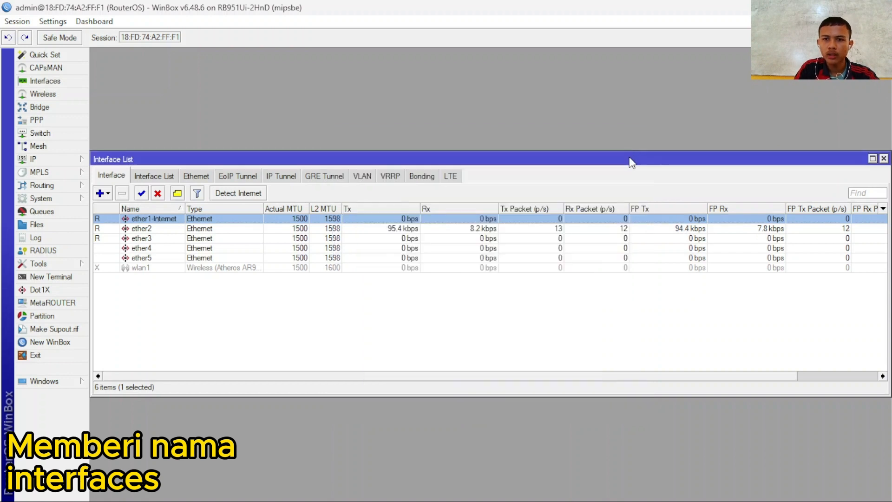
# - Rename ether2 to ether2-Client 1
pyautogui.doubleClick(218, 228)
pyautogui.click(465, 170)
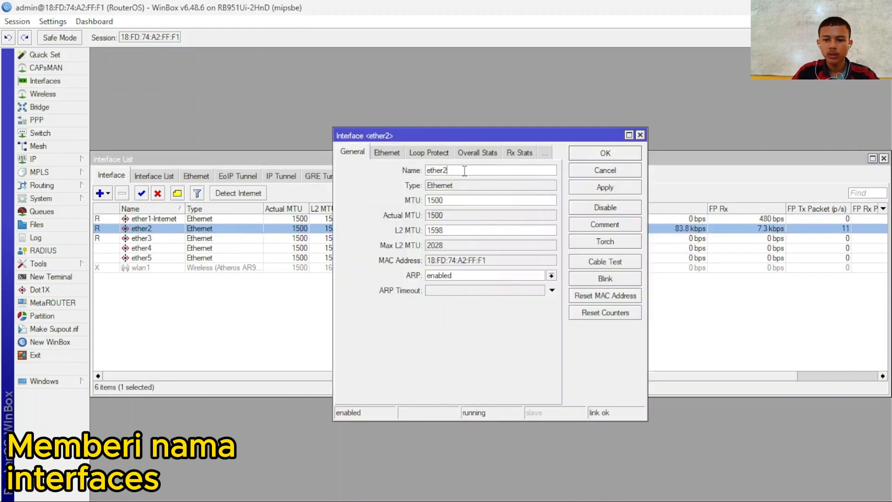
pyautogui.press('BackSpace')
pyautogui.press('BackSpace')
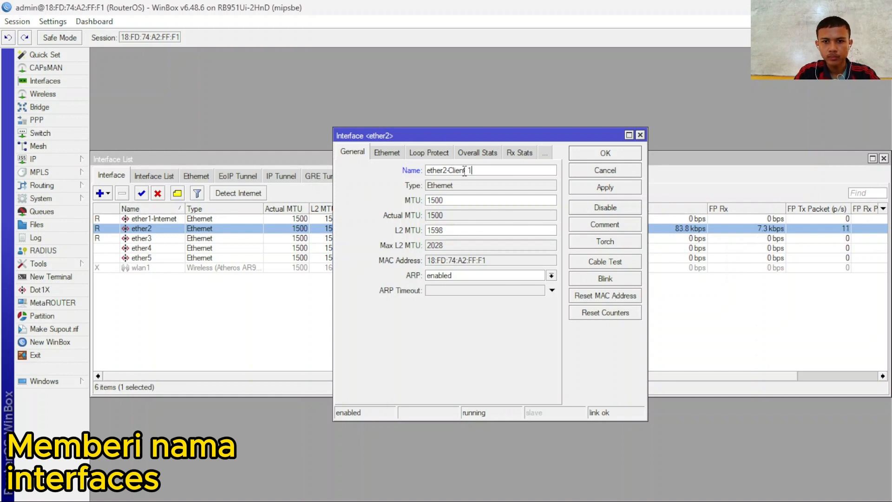
pyautogui.write('lient 1')
pyautogui.click(599, 187)
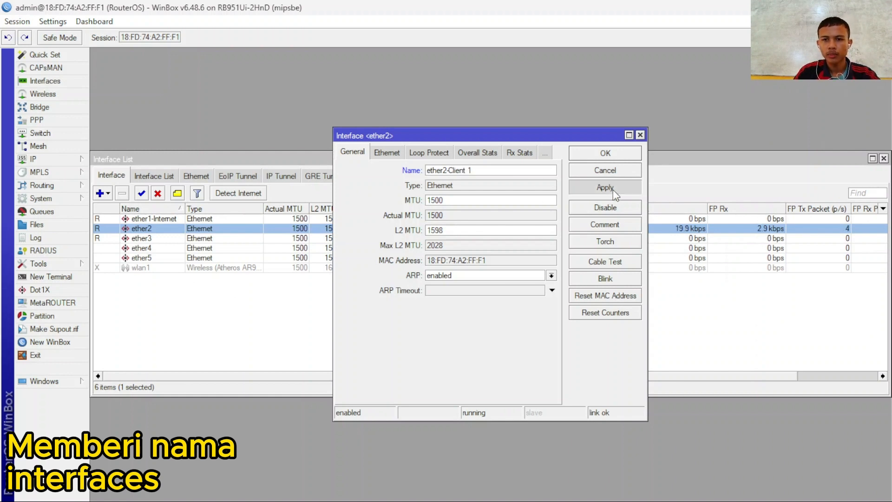
pyautogui.click(613, 156)
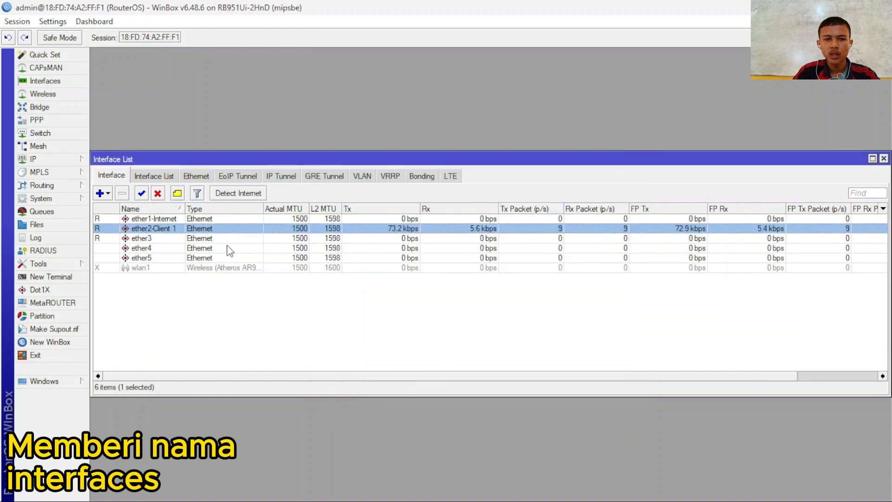
# - Rename ether3 to ether3-AP and close its settings
pyautogui.doubleClick(228, 240)
pyautogui.click(459, 170)
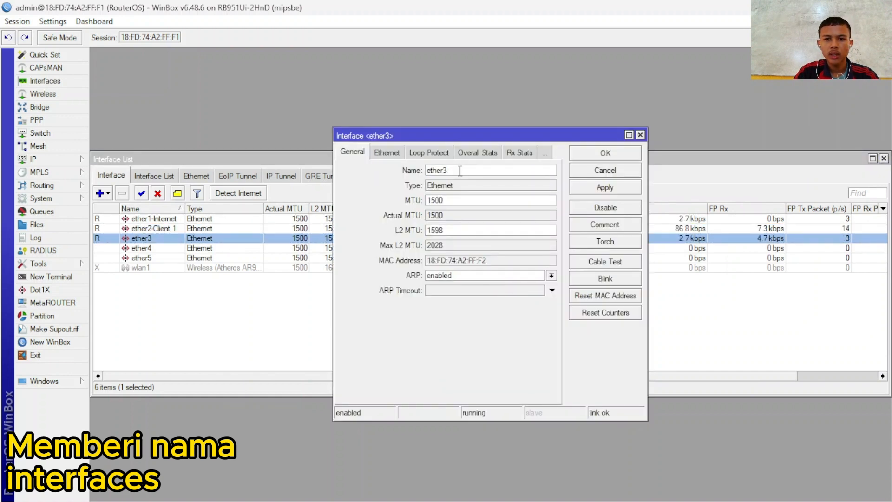
pyautogui.write('-Acces')
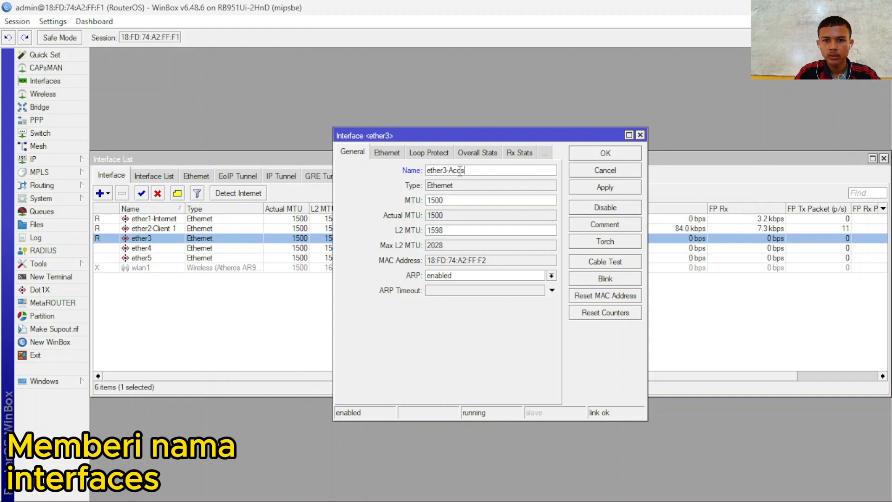
pyautogui.press('BackSpace')
pyautogui.press('BackSpace')
pyautogui.press('BackSpace')
pyautogui.click(604, 187)
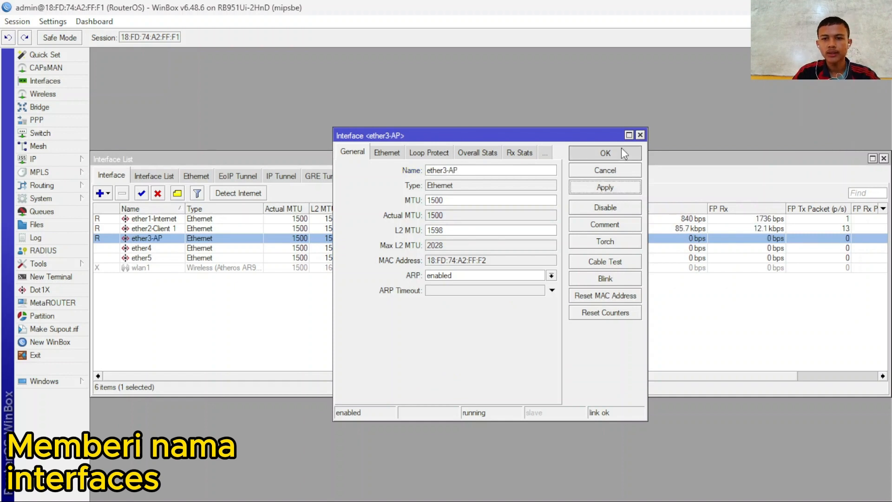
pyautogui.click(609, 154)
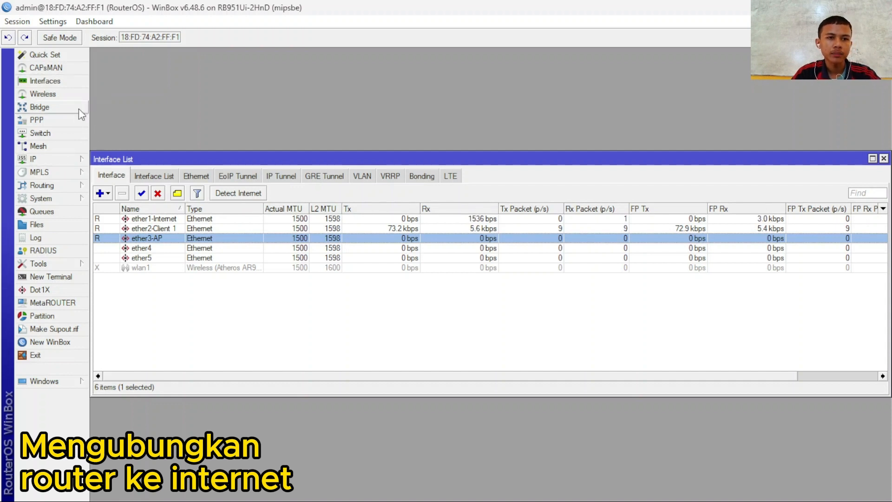
# - Add a DHCP client on ether1-Internet under IP > DHCP Client and save it
pyautogui.click(49, 161)
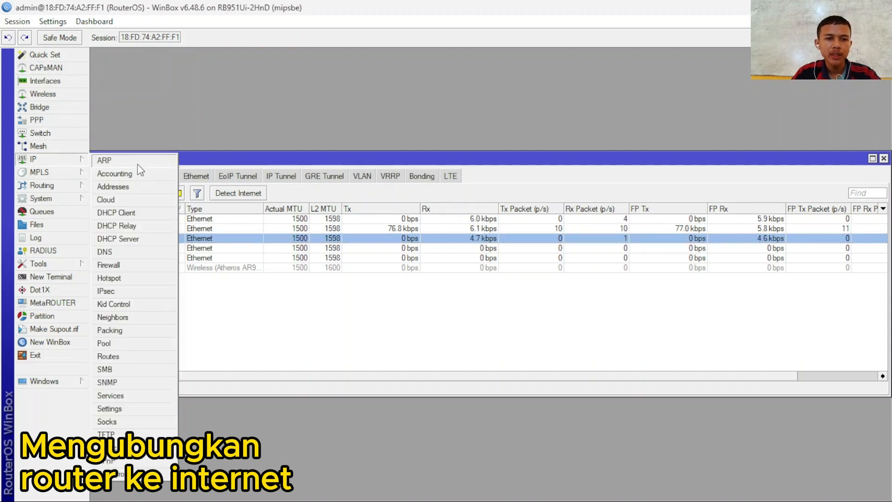
pyautogui.click(63, 162)
pyautogui.click(62, 162)
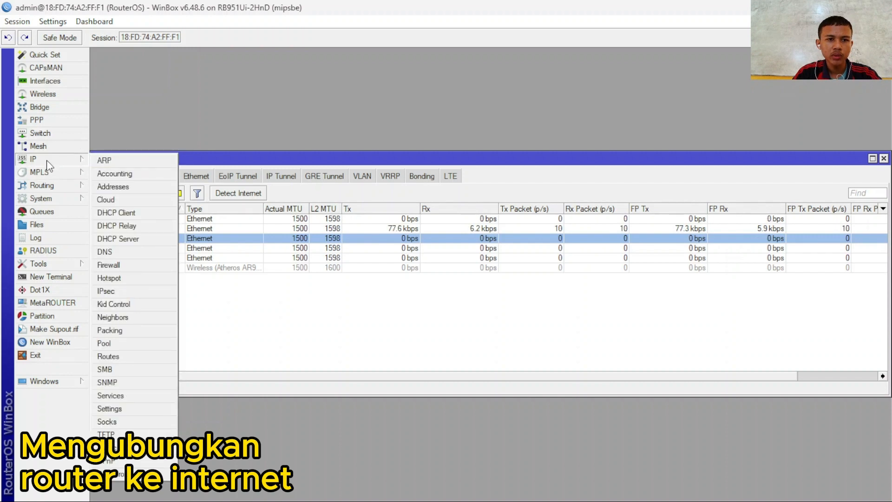
pyautogui.click(116, 212)
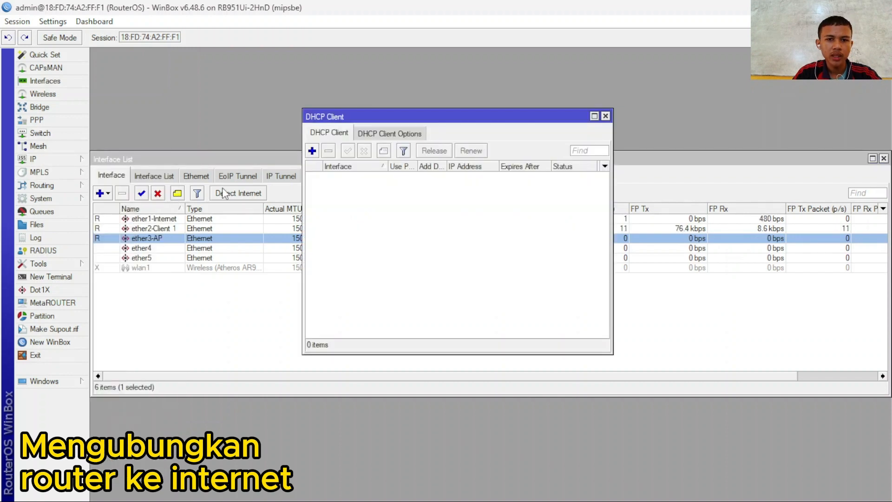
pyautogui.click(313, 150)
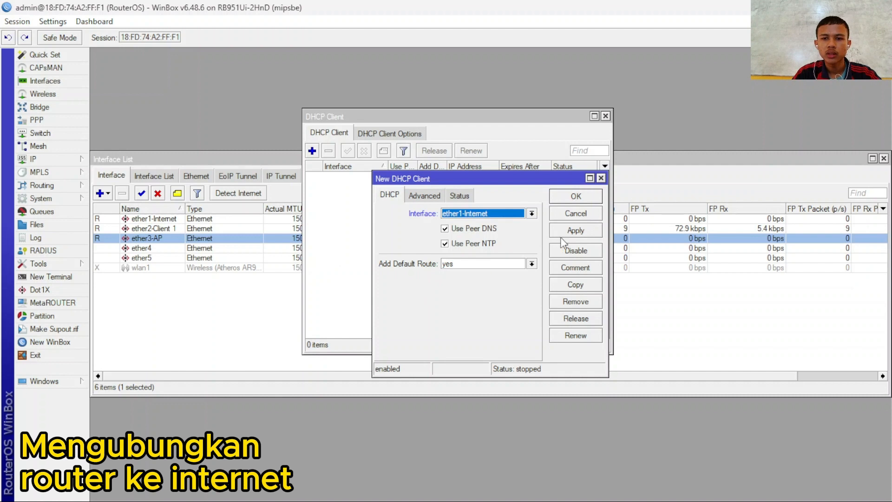
pyautogui.click(582, 233)
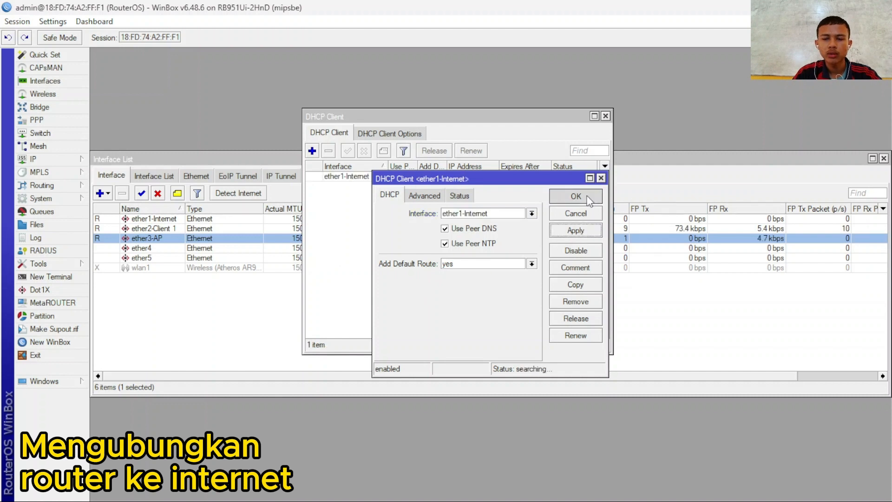
pyautogui.click(576, 196)
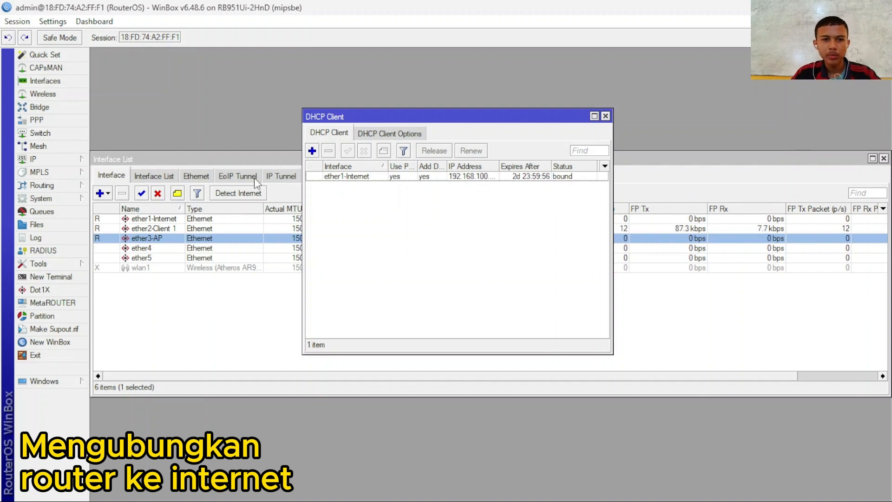
# - Run ping google.com in a new terminal to confirm internet access
pyautogui.click(53, 277)
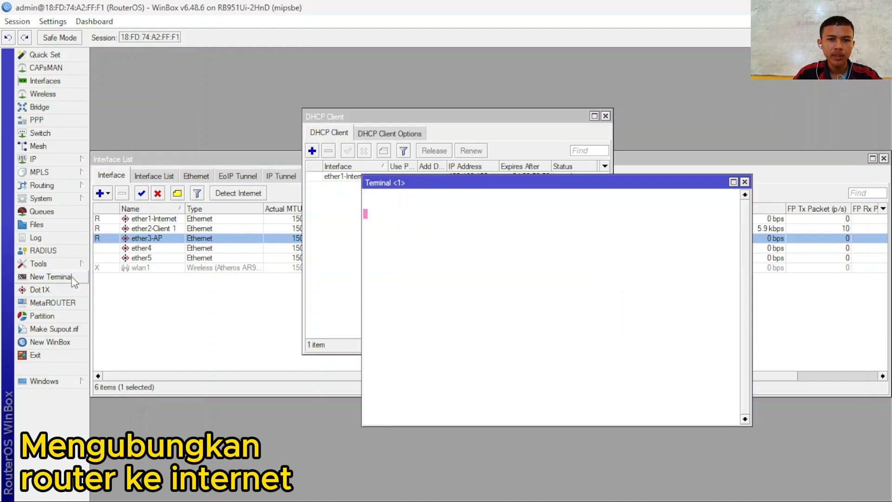
pyautogui.write('ping ')
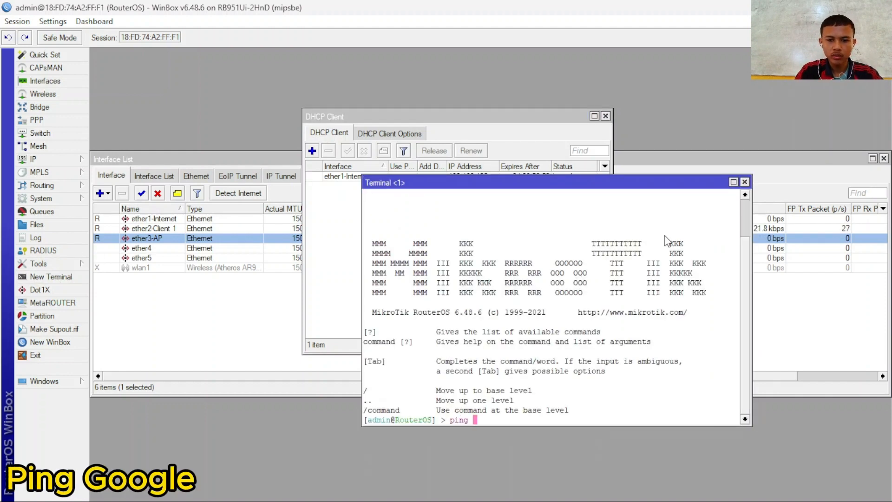
pyautogui.write('googl')
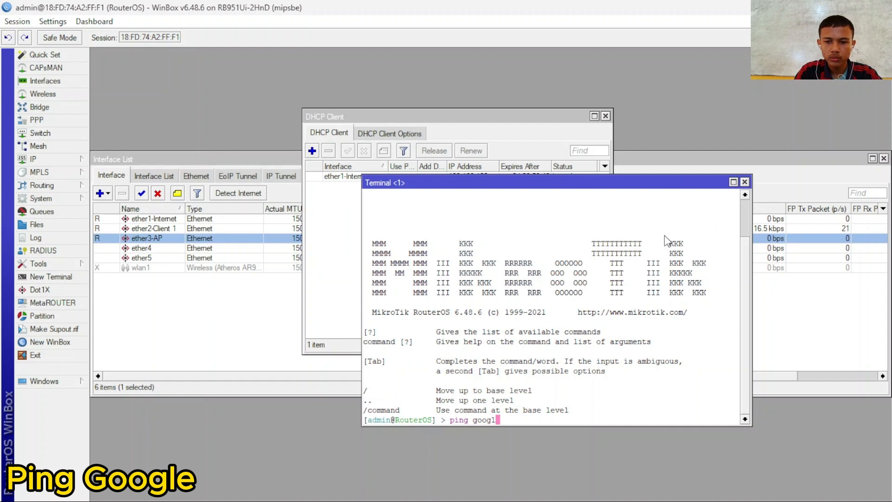
pyautogui.write('e.com')
pyautogui.press('Return')
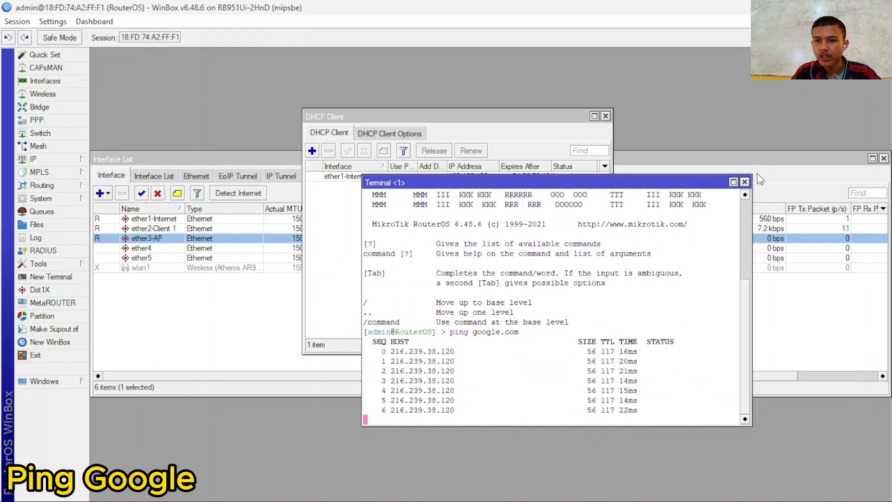
# - Close the Terminal and DHCP Client windows
pyautogui.click(745, 182)
pyautogui.click(605, 117)
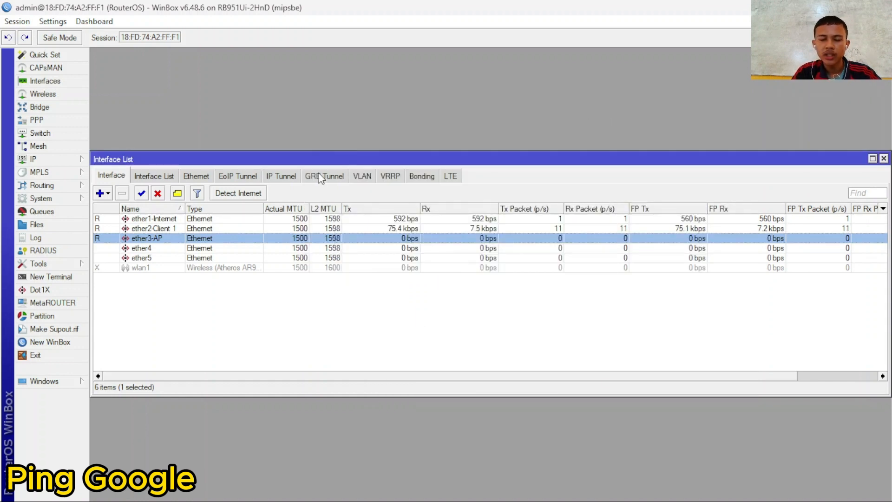
pyautogui.click(45, 159)
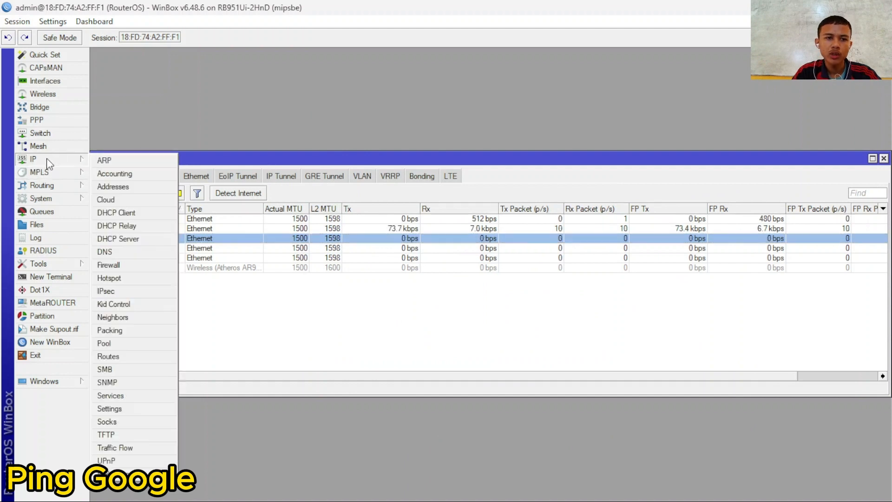
pyautogui.click(65, 160)
pyautogui.click(66, 159)
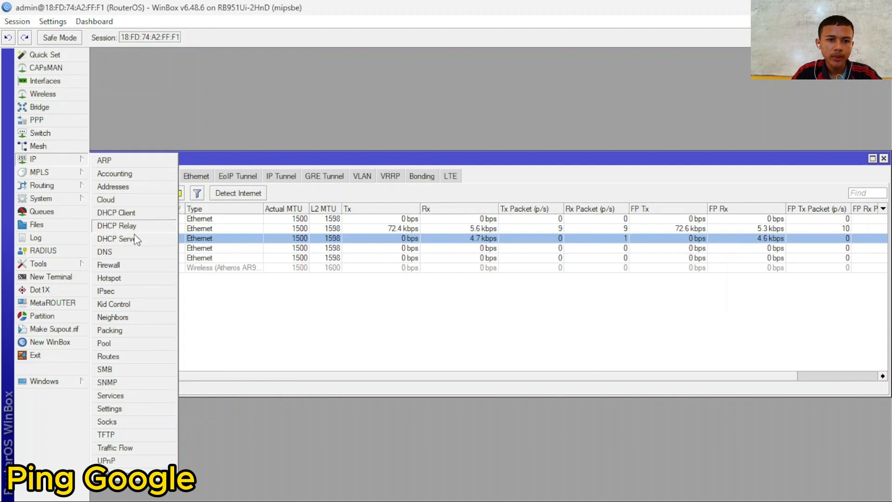
# - Enable Allow Remote Requests in IP > DNS, with dynamic server 192.168.100.1, and save
pyautogui.click(114, 254)
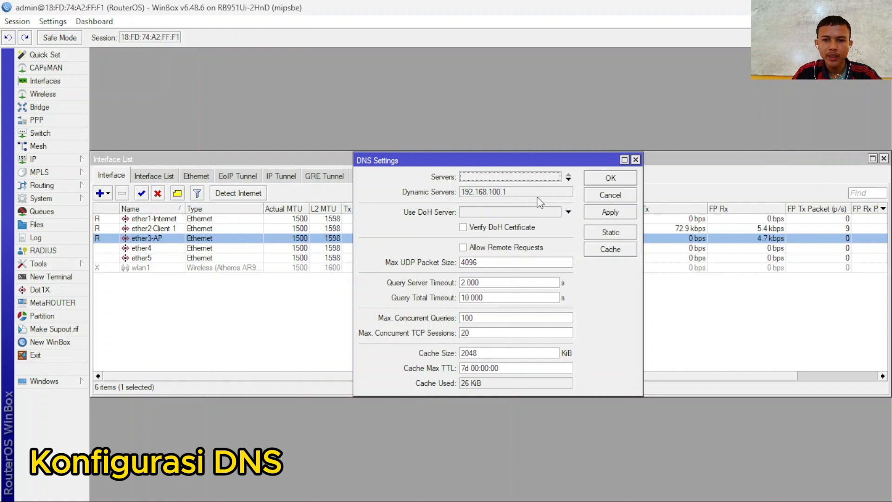
pyautogui.click(463, 248)
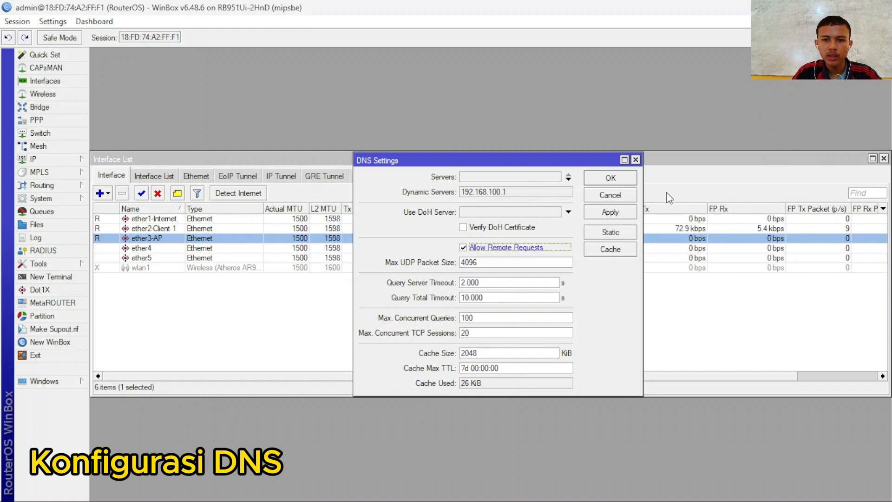
pyautogui.click(631, 216)
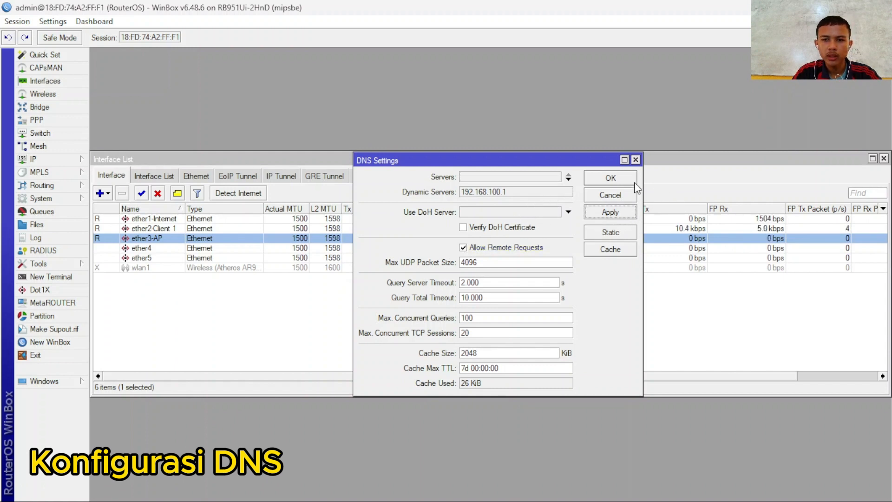
pyautogui.click(595, 176)
pyautogui.click(58, 157)
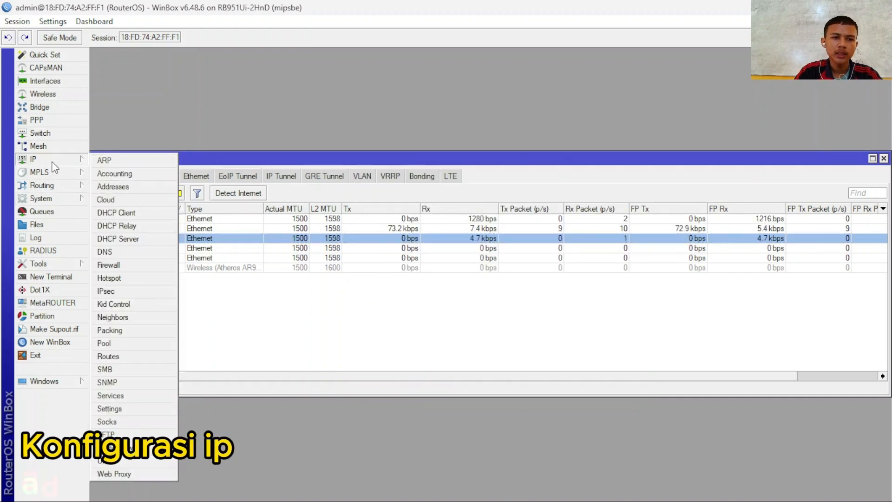
# - Add the address 10.10.10.1/24 on ether2-Client 1 in IP > Addresses
pyautogui.click(134, 134)
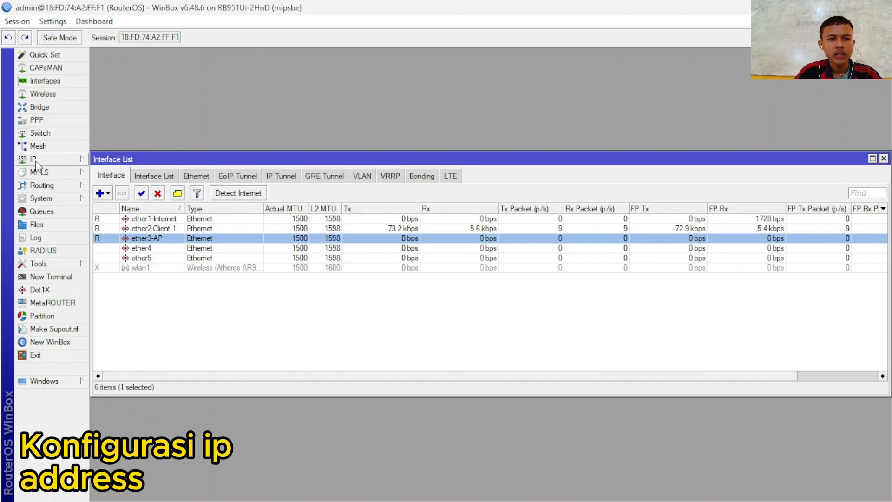
pyautogui.click(56, 162)
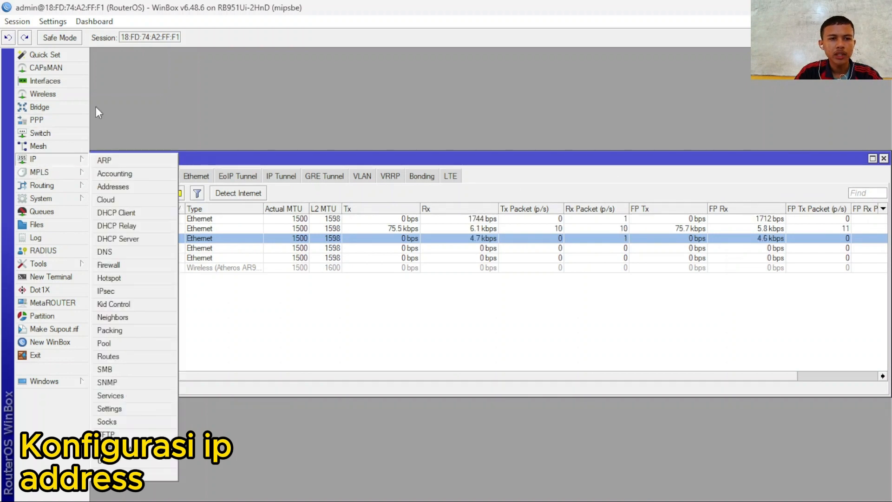
pyautogui.click(114, 186)
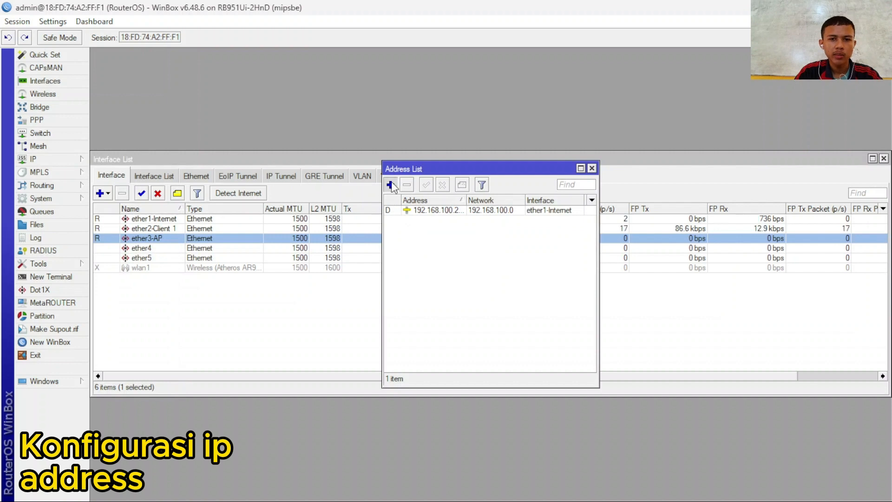
pyautogui.click(390, 184)
pyautogui.click(484, 263)
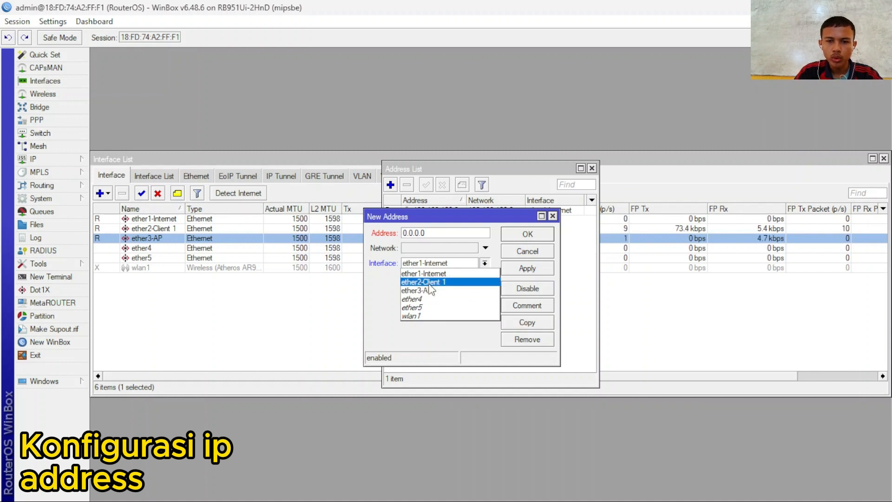
pyautogui.click(464, 283)
pyautogui.click(443, 234)
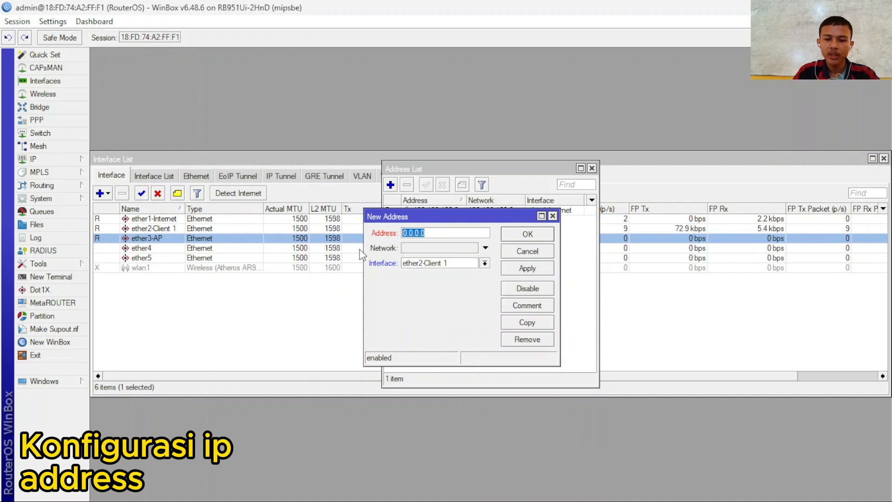
pyautogui.write('10.10.1')
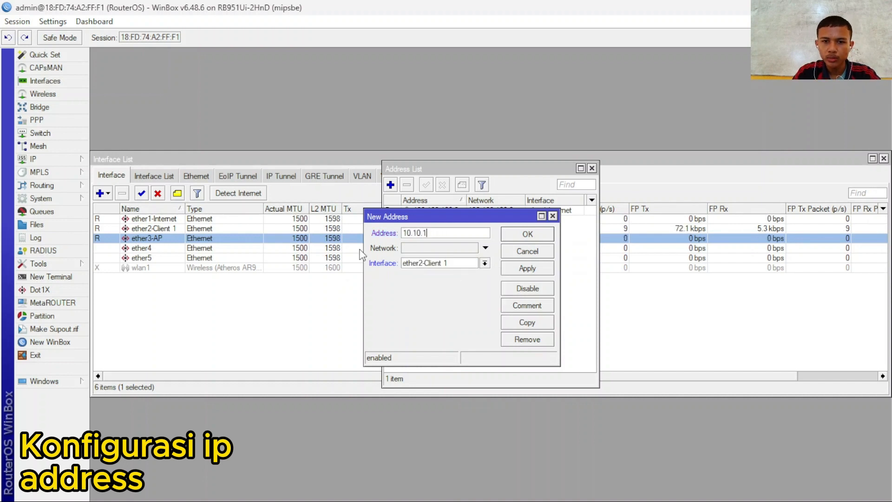
pyautogui.write('0.1')
pyautogui.write('/24')
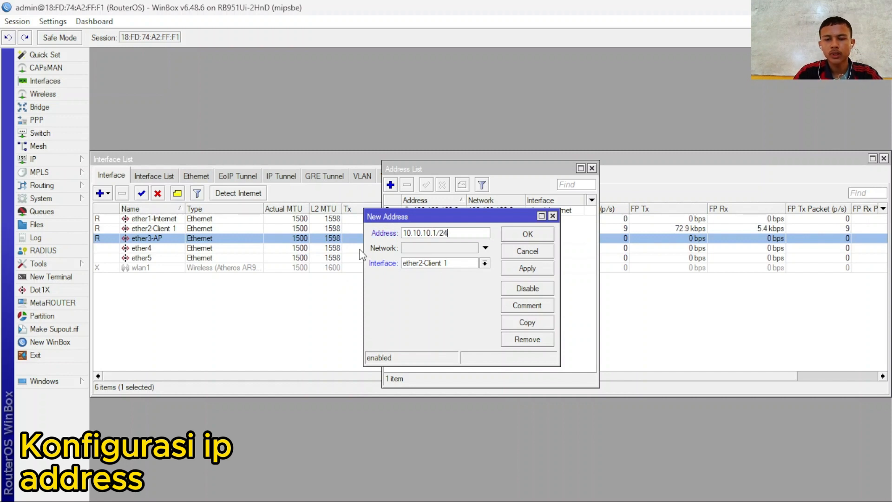
pyautogui.click(516, 269)
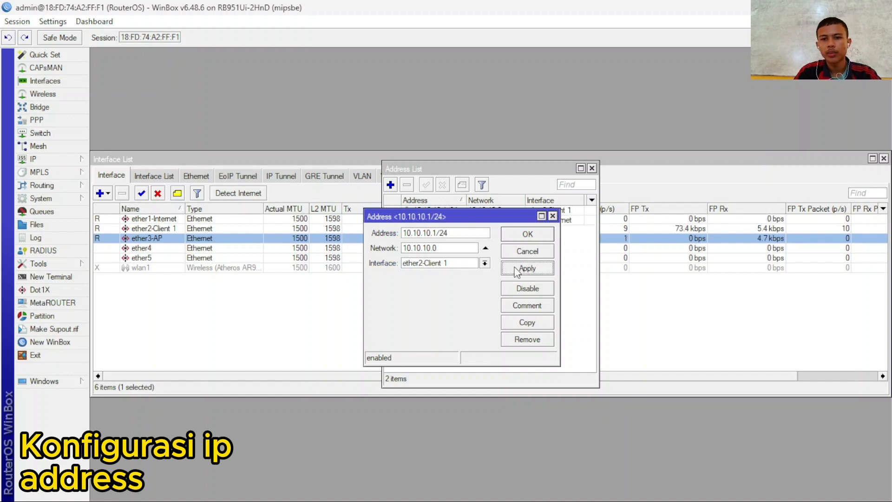
pyautogui.click(527, 235)
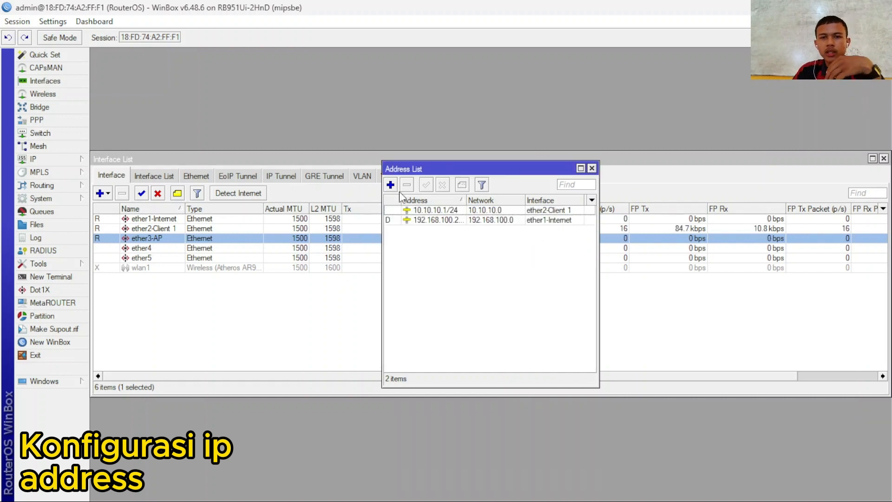
# - Add the address 20.20.20.1/24 on ether3-AP
pyautogui.click(390, 185)
pyautogui.click(484, 263)
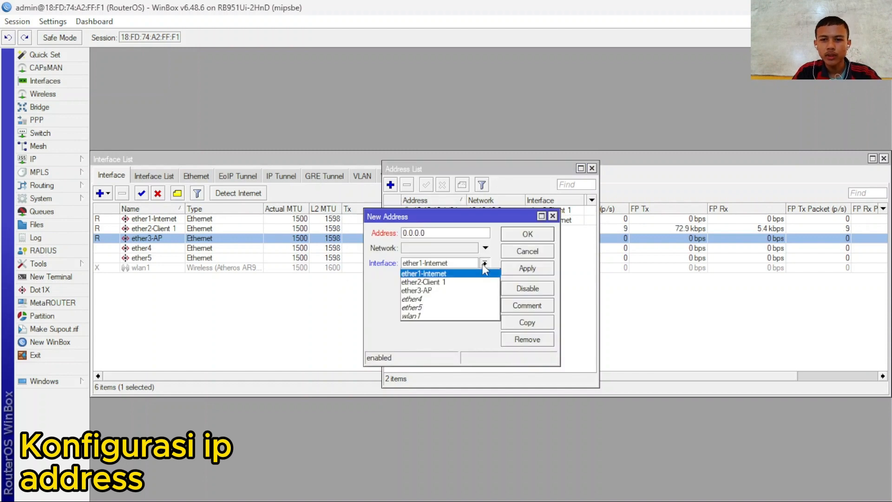
pyautogui.click(456, 290)
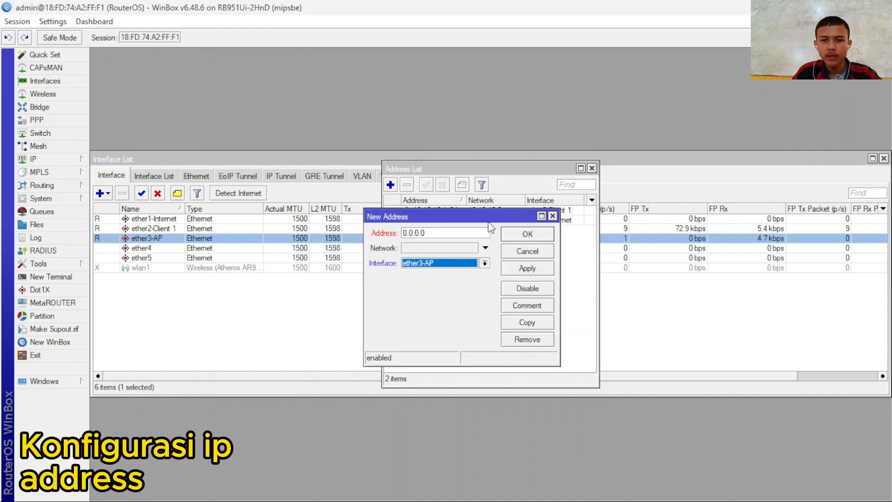
pyautogui.click(425, 235)
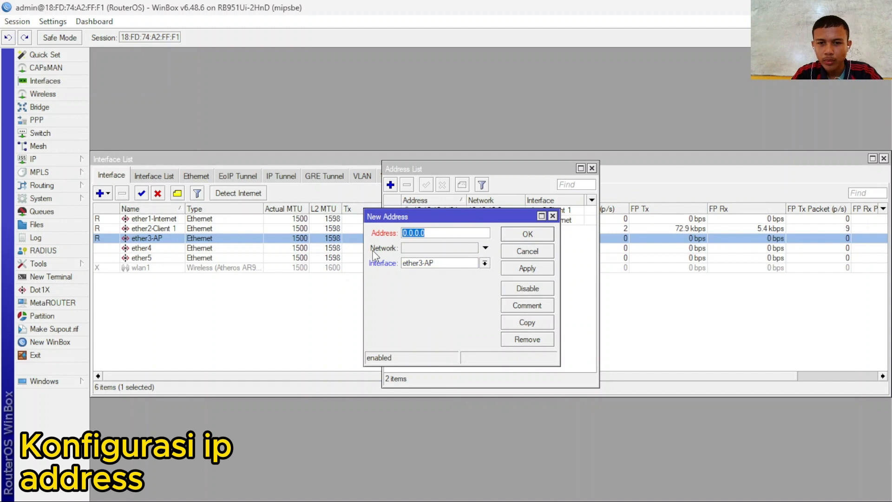
pyautogui.write('20.')
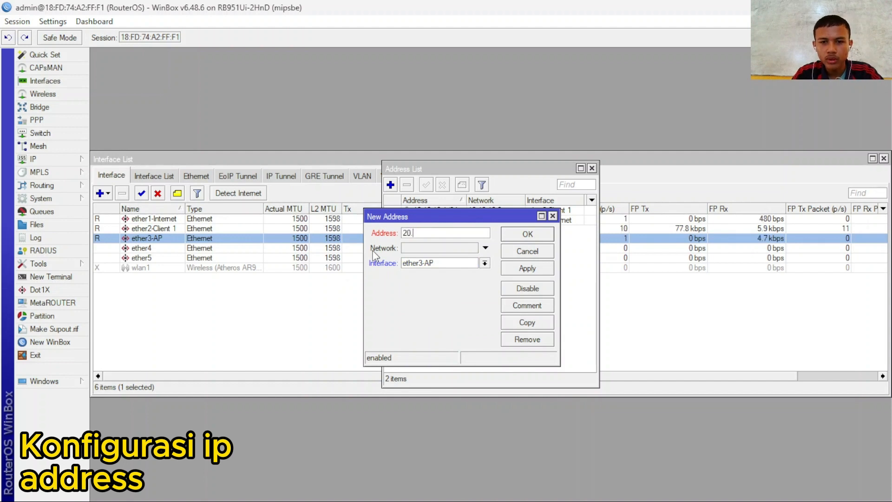
pyautogui.write('20.20.')
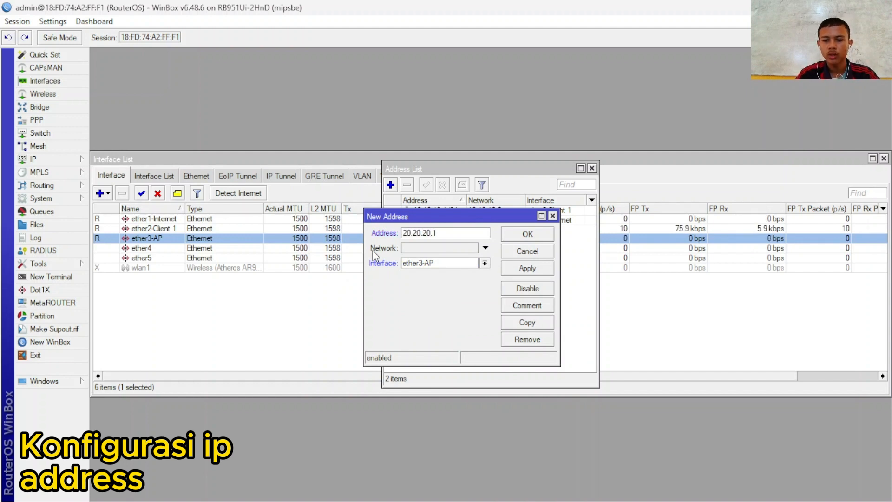
pyautogui.write('1/24')
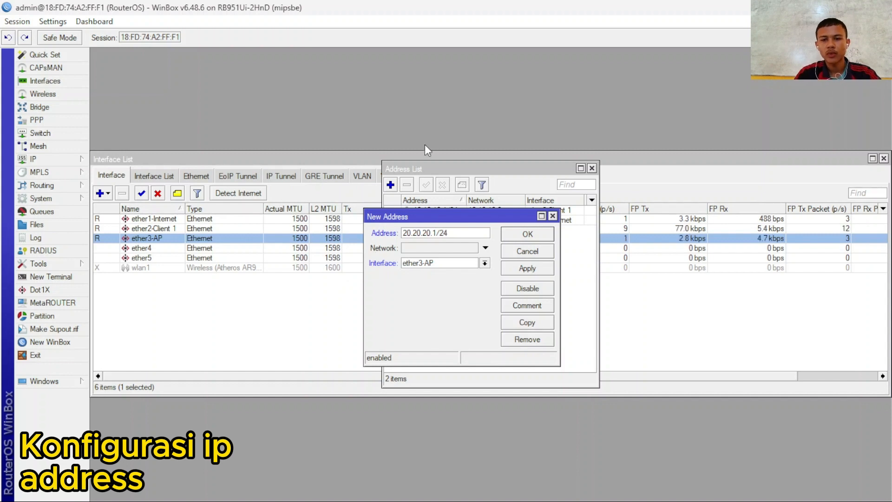
pyautogui.click(527, 268)
pyautogui.click(538, 233)
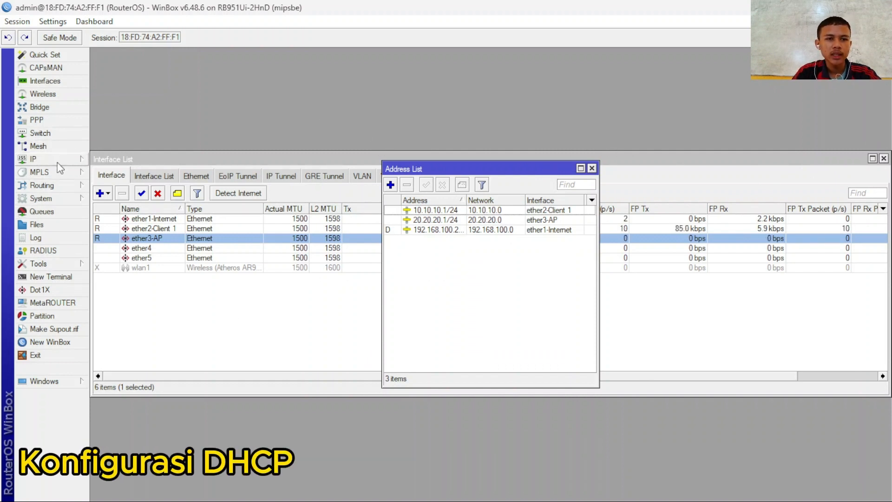
# - Run DHCP Setup on ether2-Client 1 with network 10.10.10.0/24, gateway 10.10.10.1, pool .2–.254
pyautogui.click(83, 159)
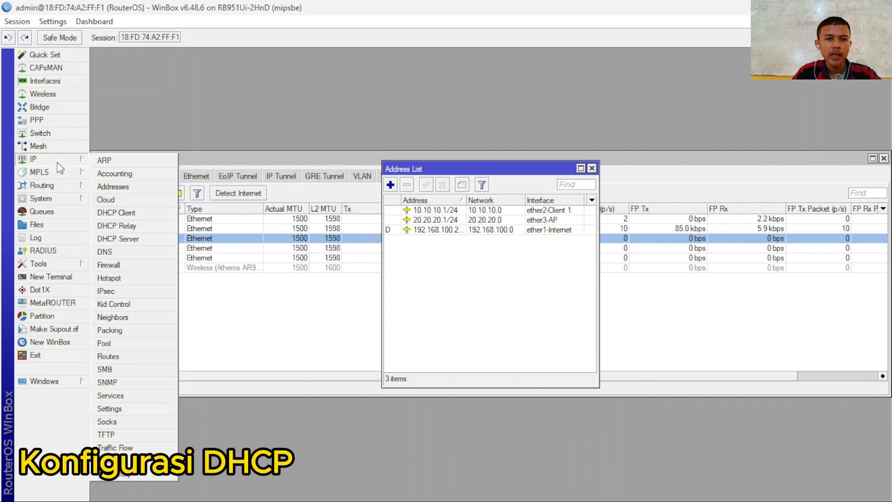
pyautogui.click(157, 245)
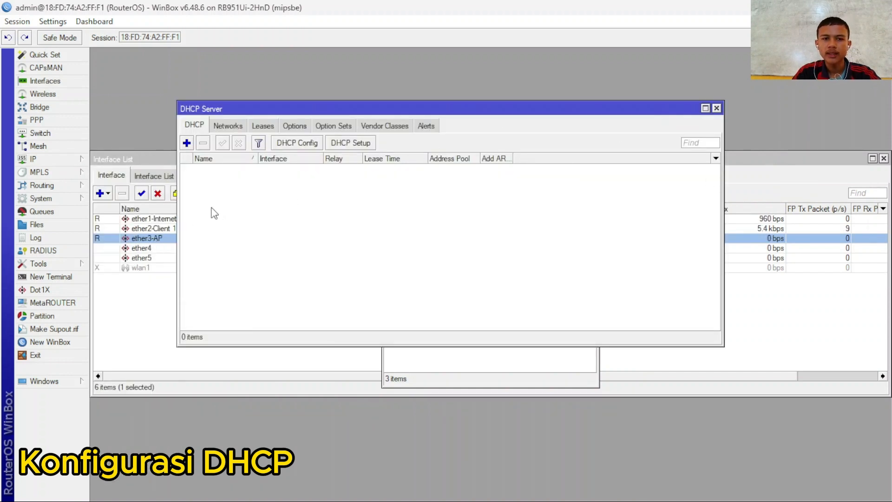
pyautogui.click(350, 144)
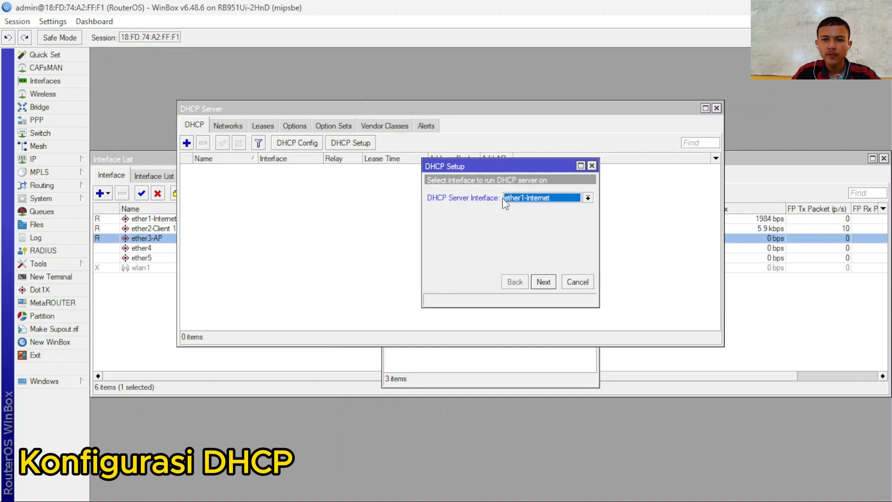
pyautogui.click(588, 198)
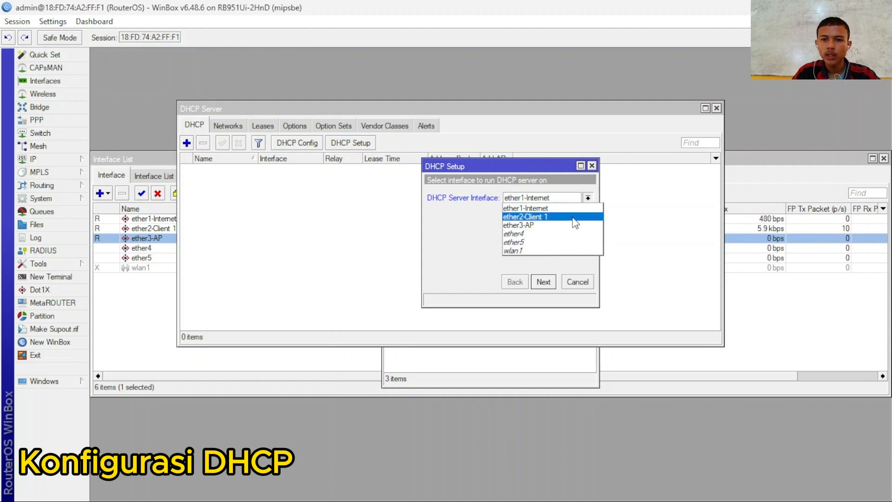
pyautogui.click(553, 217)
pyautogui.click(547, 284)
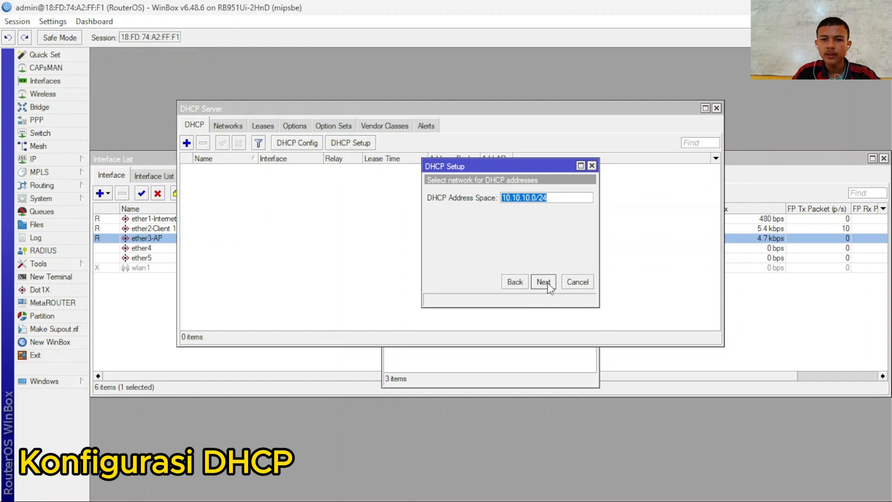
pyautogui.click(543, 282)
pyautogui.click(544, 282)
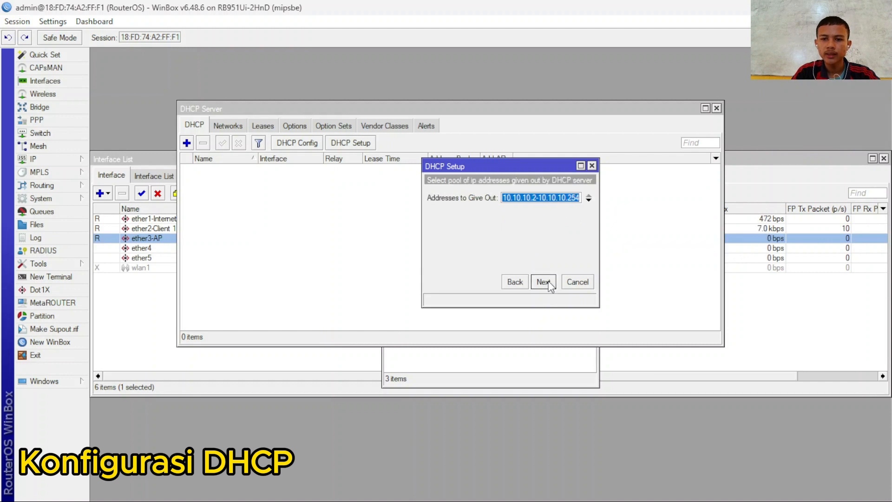
pyautogui.click(543, 282)
pyautogui.click(544, 282)
pyautogui.click(543, 282)
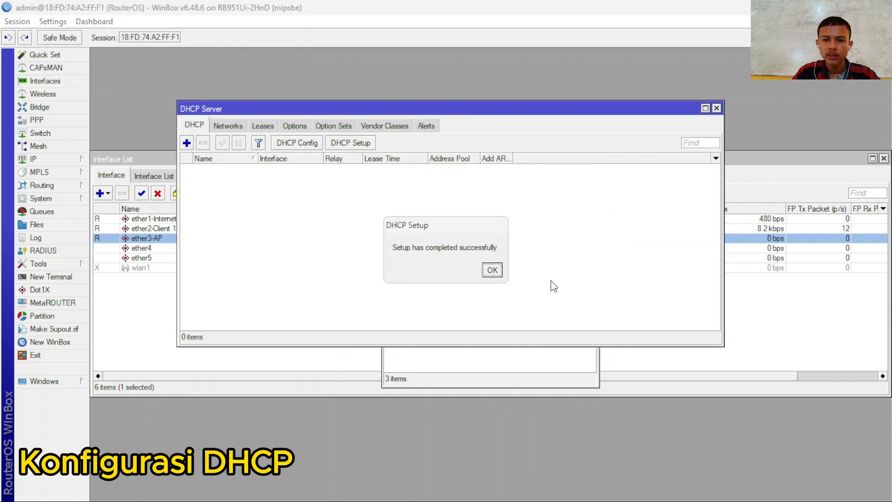
pyautogui.click(492, 270)
# - Run DHCP Setup on ether3-AP with the suggested defaults and a 00:10:00 lease
pyautogui.click(351, 143)
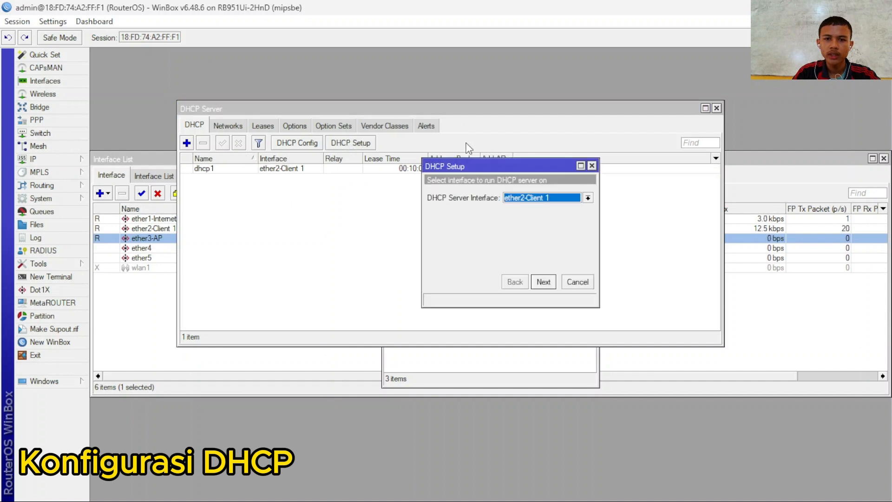
pyautogui.click(555, 198)
pyautogui.click(541, 227)
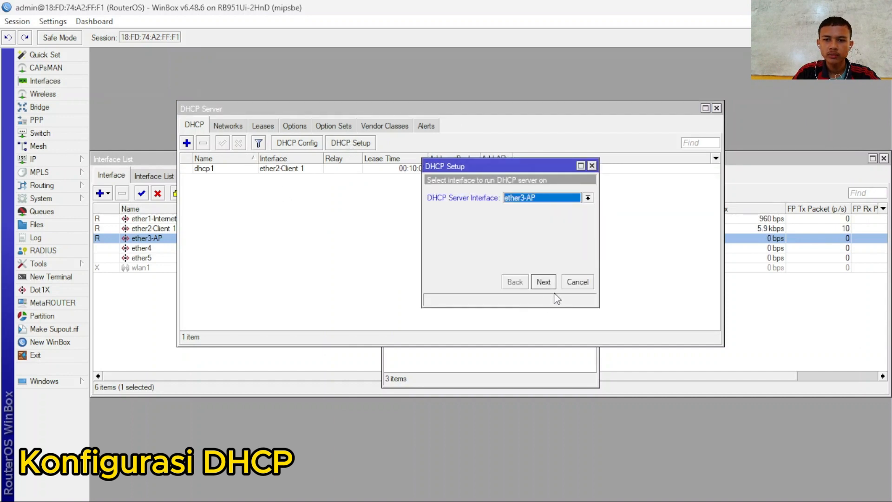
pyautogui.click(543, 282)
pyautogui.click(544, 282)
pyautogui.click(543, 282)
pyautogui.click(543, 282)
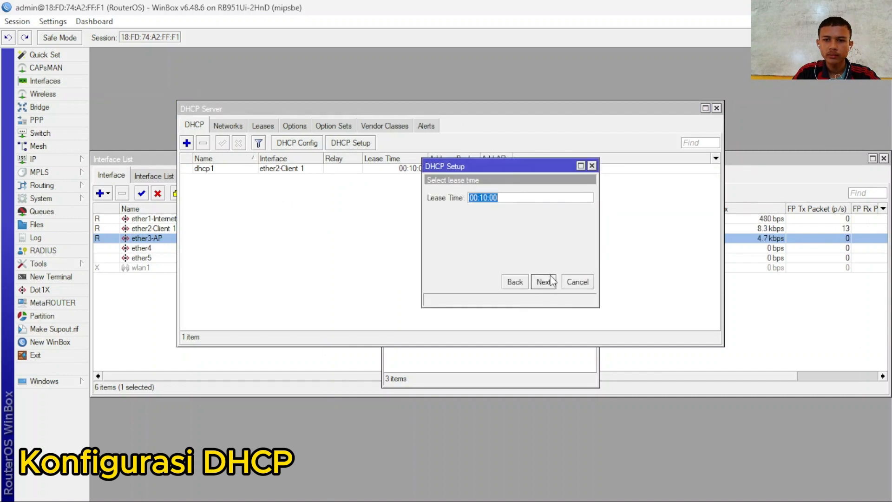
pyautogui.click(551, 281)
pyautogui.click(503, 273)
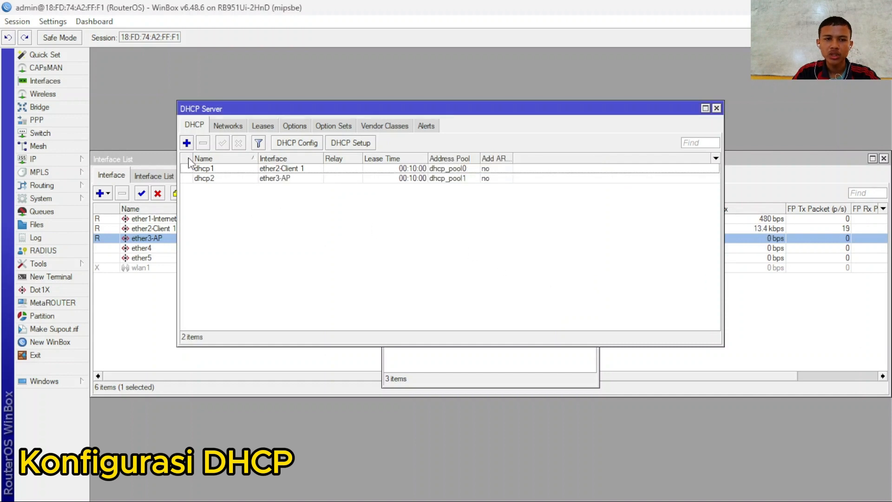
pyautogui.click(51, 159)
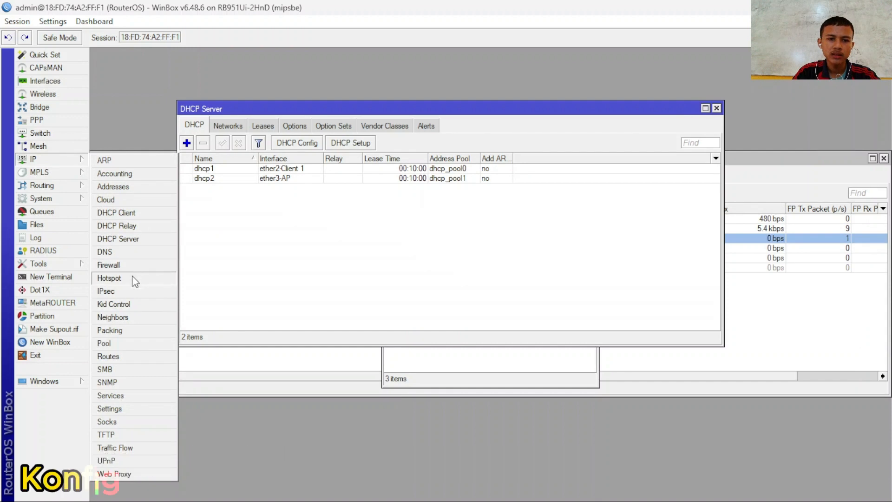
pyautogui.click(137, 264)
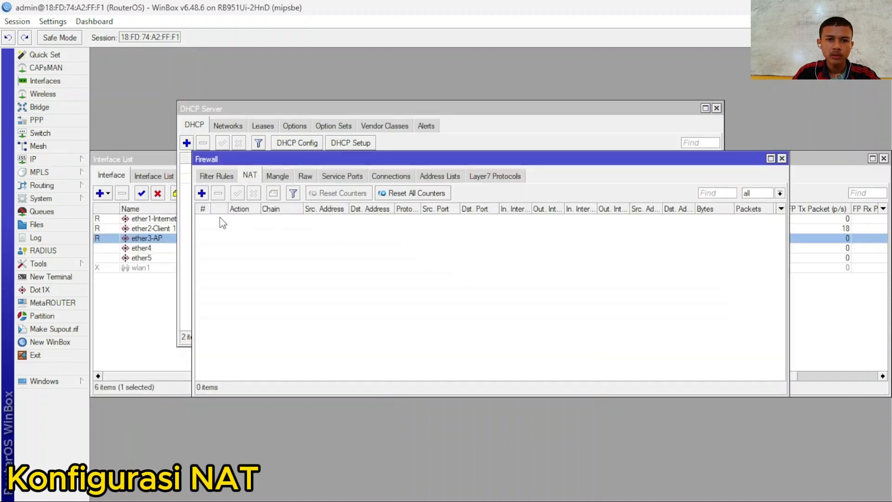
# - Add a srcnat masquerade NAT rule out ether1-Internet, then close the Firewall window
pyautogui.click(58, 163)
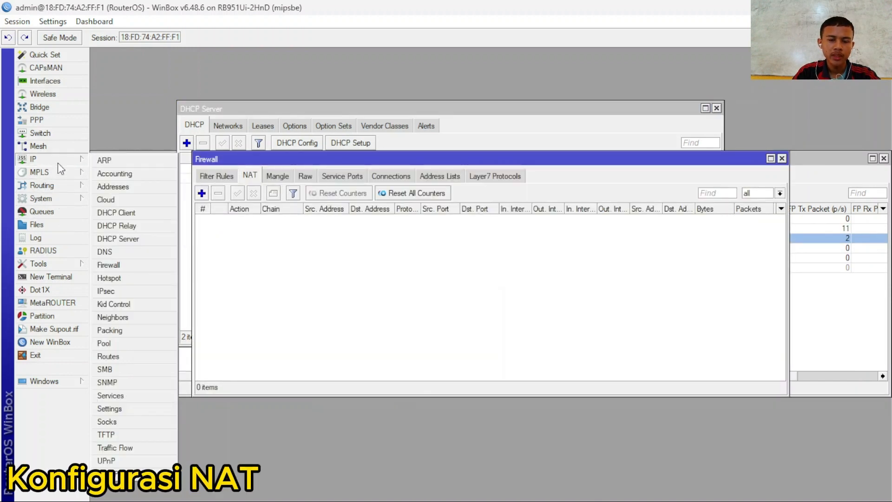
pyautogui.click(122, 264)
pyautogui.click(201, 193)
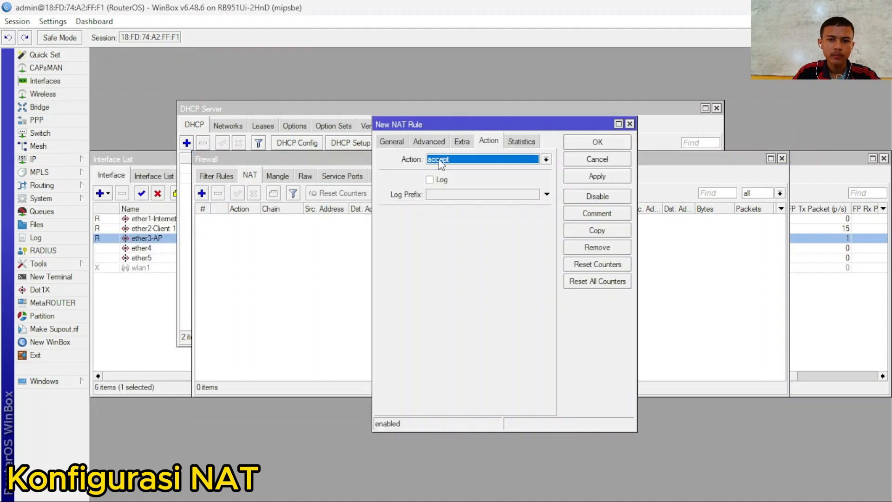
pyautogui.click(393, 142)
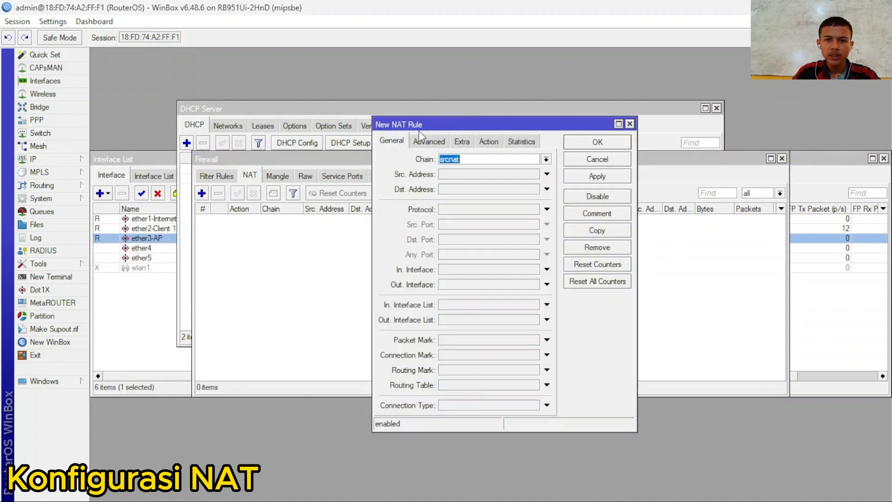
pyautogui.click(547, 283)
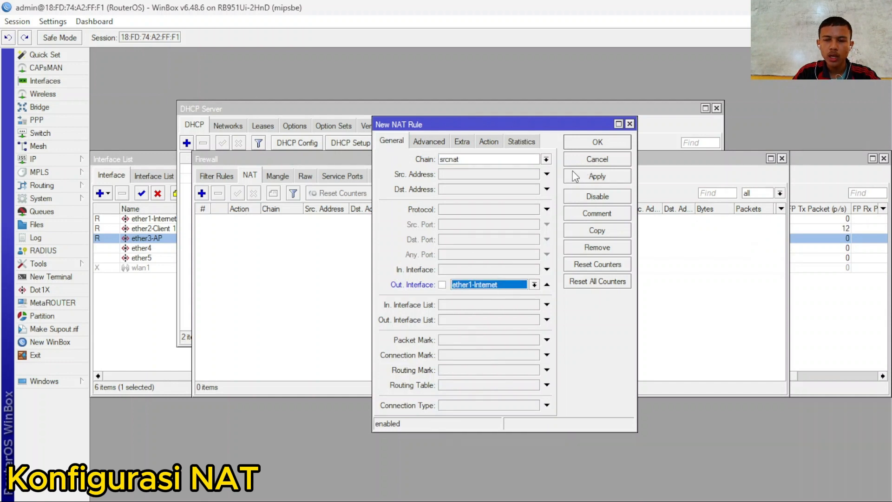
pyautogui.click(489, 142)
pyautogui.click(545, 159)
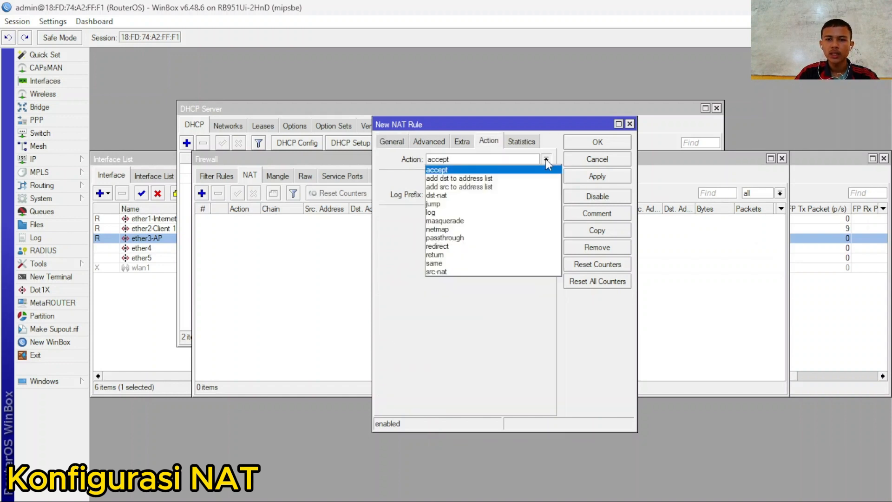
pyautogui.click(484, 215)
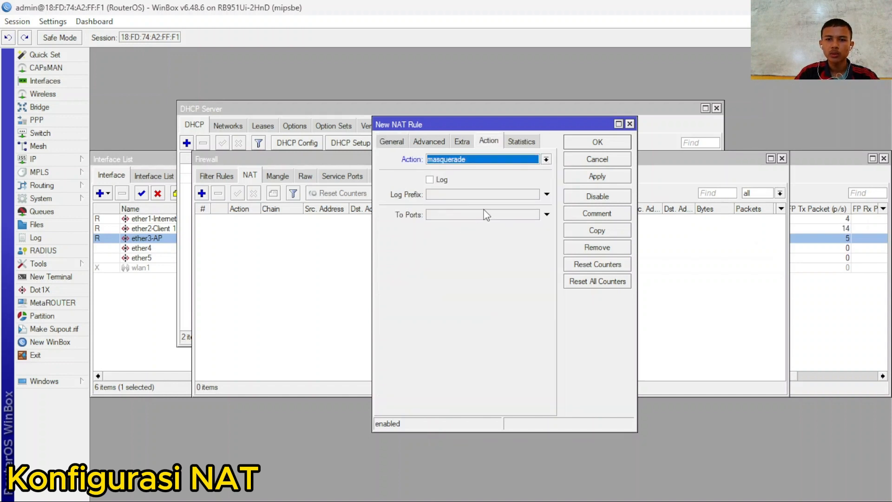
pyautogui.click(607, 176)
pyautogui.click(624, 146)
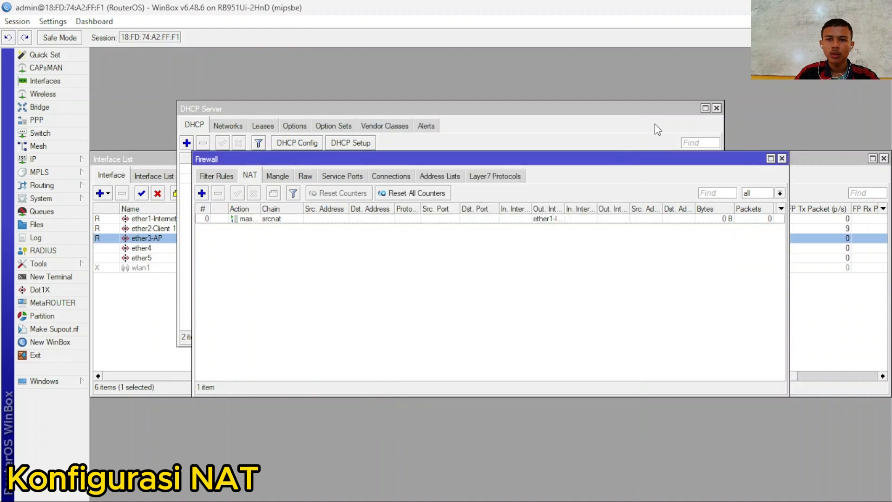
pyautogui.click(782, 158)
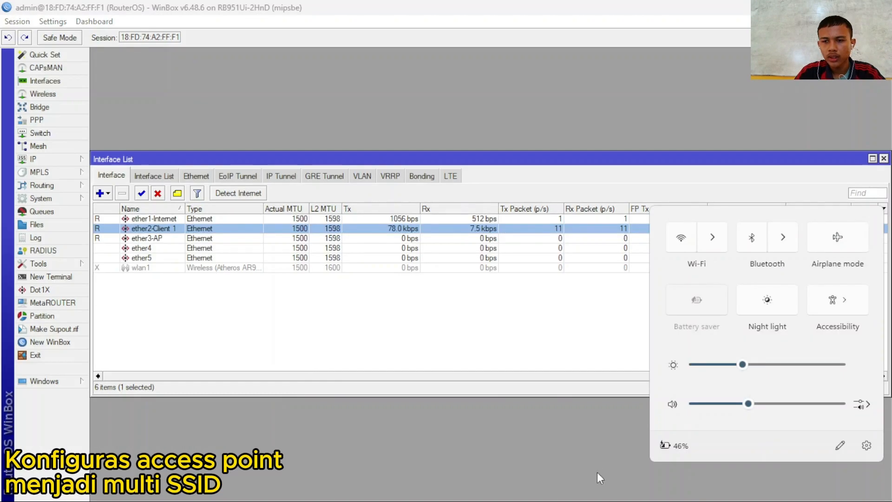
# - Minimize WinBox, then open and close the network quick settings from the system tray
pyautogui.click(667, 389)
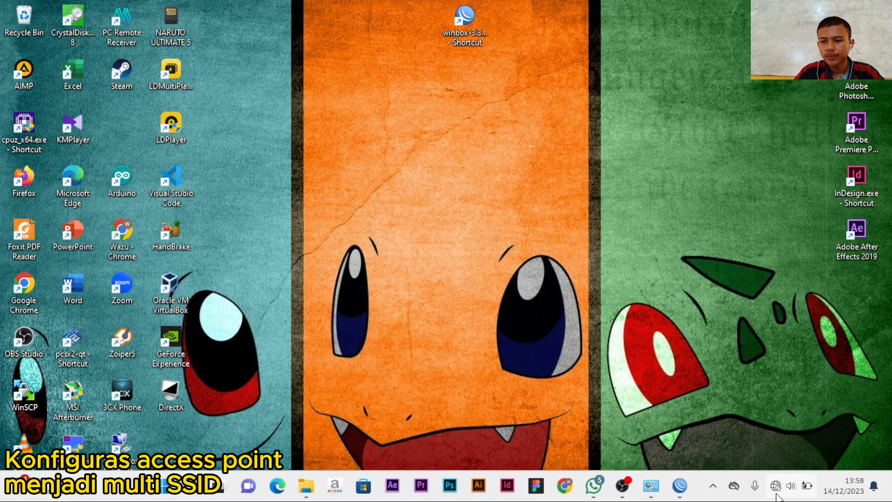
pyautogui.click(778, 492)
pyautogui.click(650, 485)
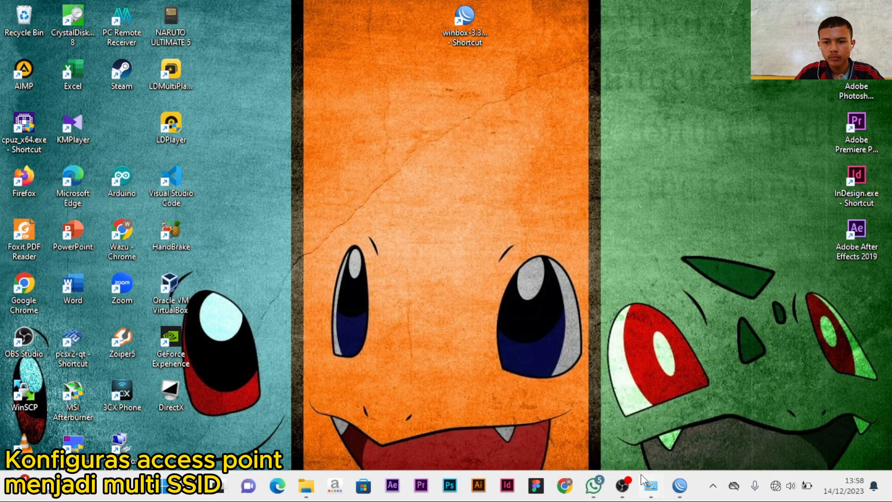
# - Disable the Ethernet adapter in Windows Network Connections
pyautogui.moveTo(650, 485)
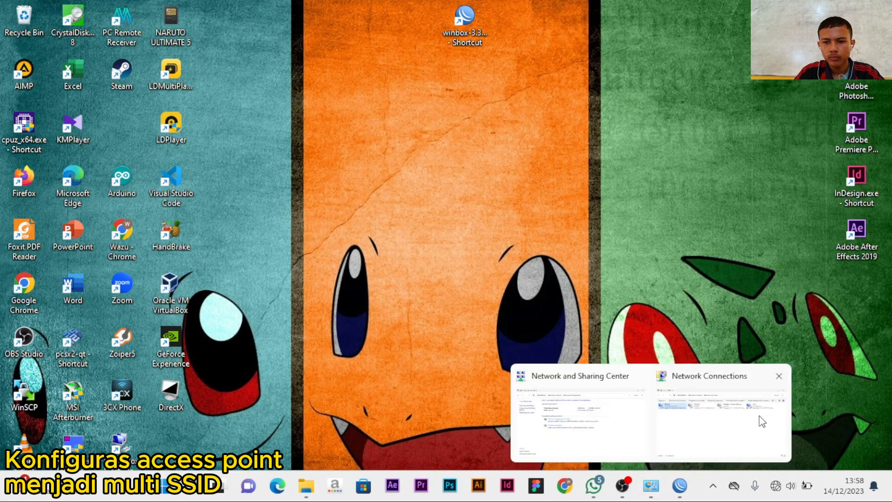
pyautogui.click(738, 418)
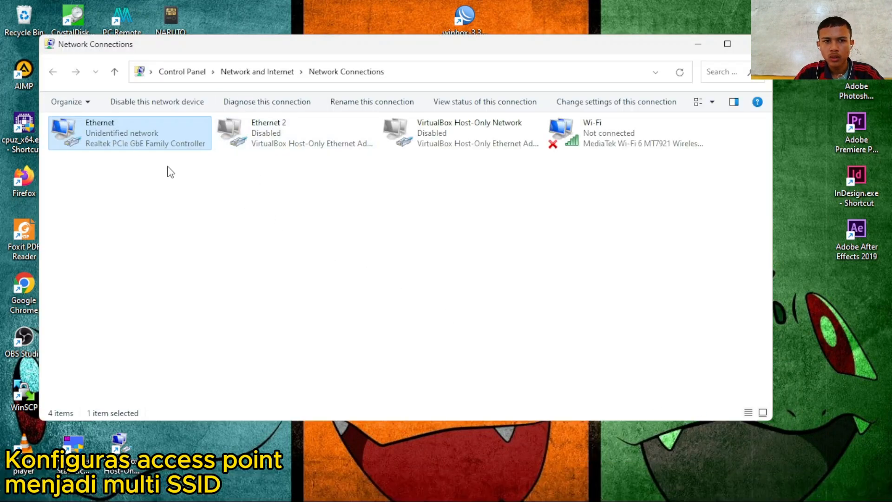
pyautogui.rightClick(139, 151)
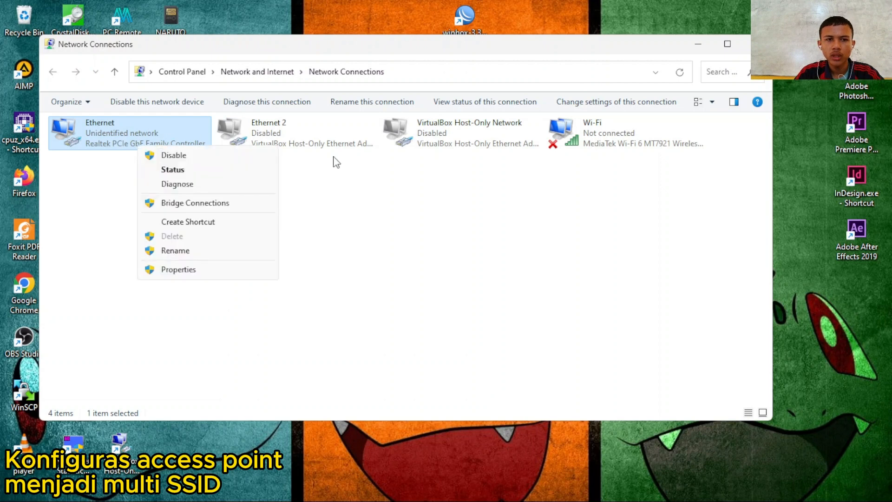
pyautogui.click(204, 159)
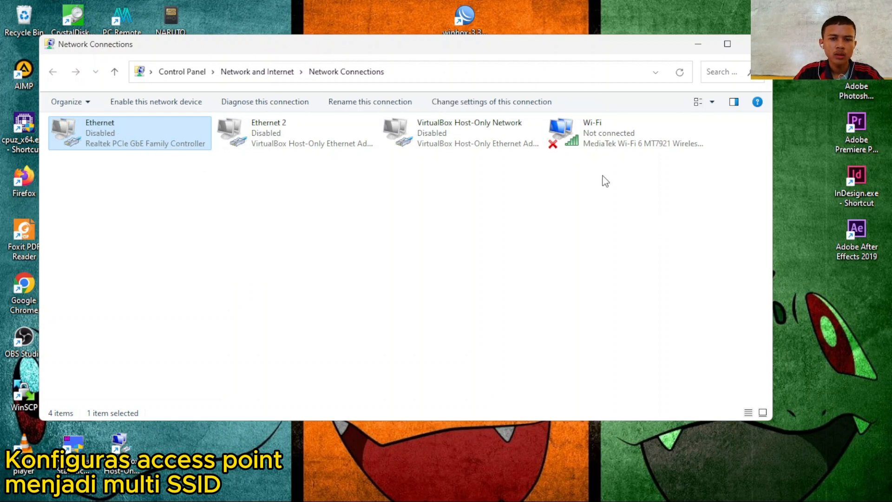
# - Disable and re-enable the Wi-Fi adapter, then minimize Network Connections and WinBox
pyautogui.click(638, 133)
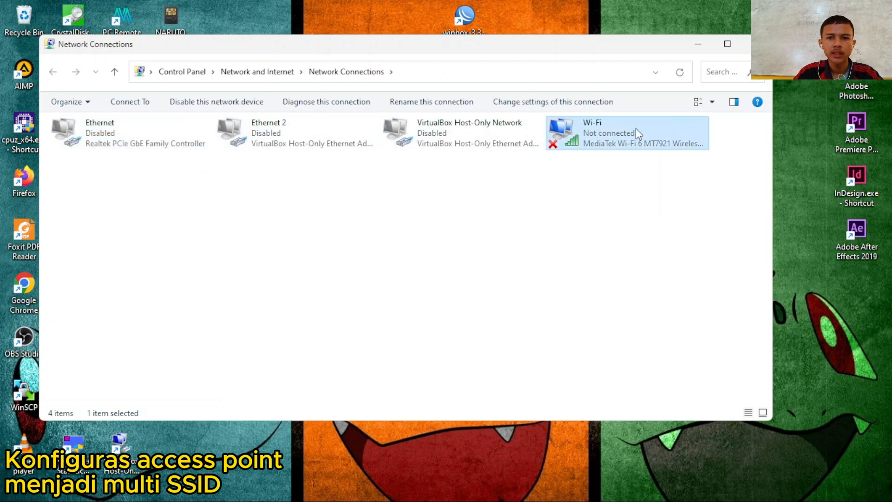
pyautogui.rightClick(609, 142)
pyautogui.click(643, 149)
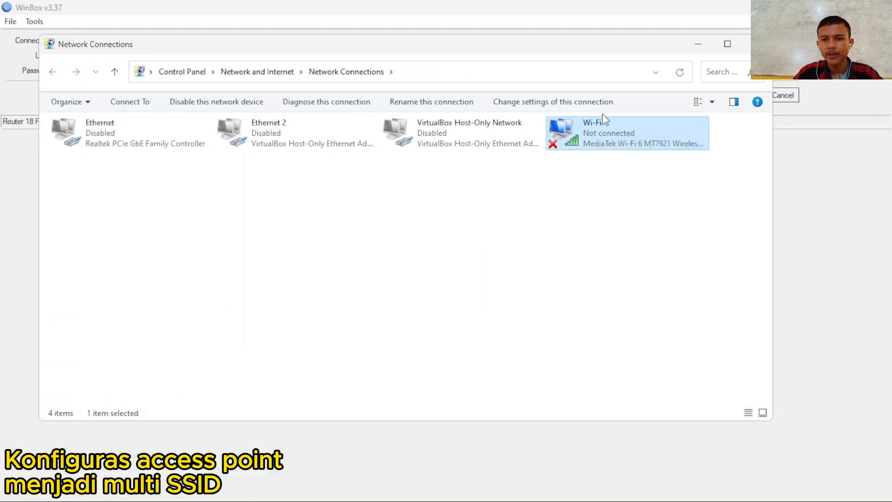
pyautogui.rightClick(650, 129)
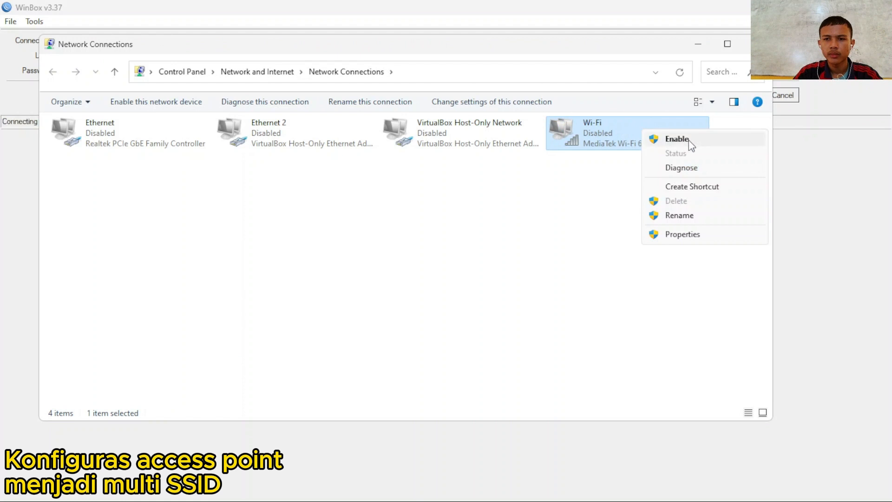
pyautogui.click(682, 139)
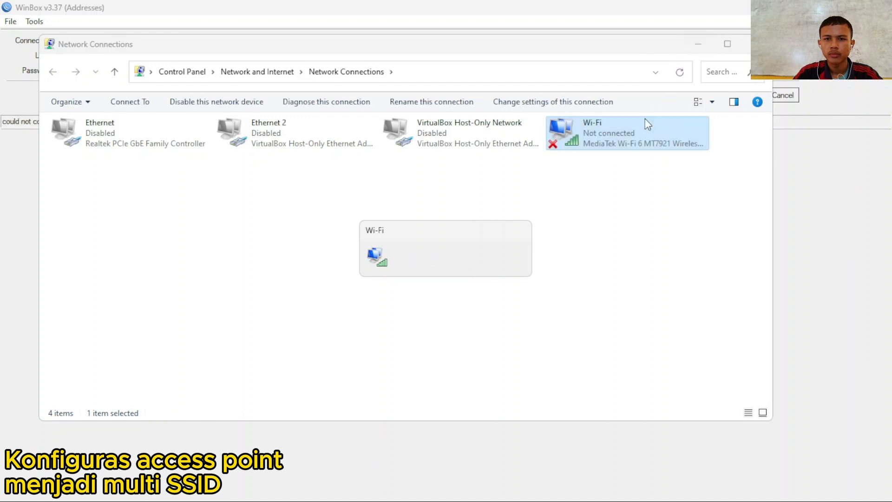
pyautogui.click(697, 46)
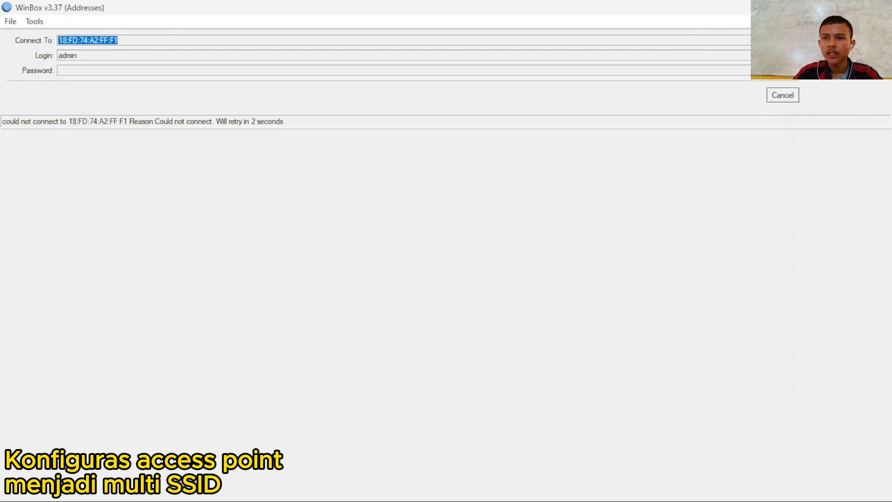
pyautogui.click(817, 7)
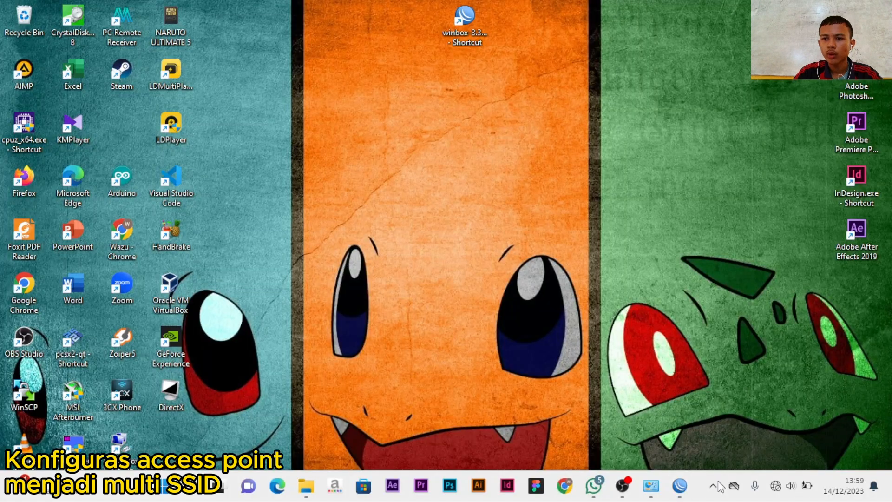
# - Switch Wi-Fi on in Quick Settings and scroll through nearby networks like wann 1, UP and wann 2
pyautogui.click(772, 486)
pyautogui.click(718, 246)
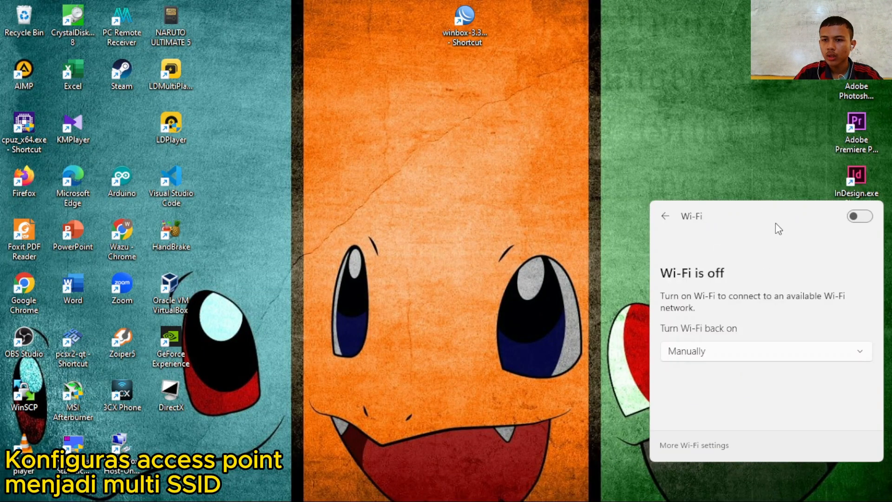
pyautogui.click(860, 216)
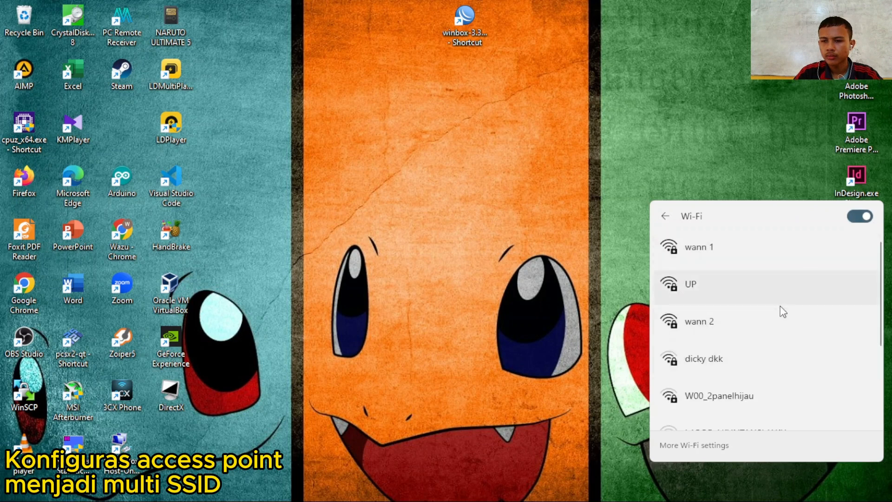
pyautogui.scroll(-4, 740, 290)
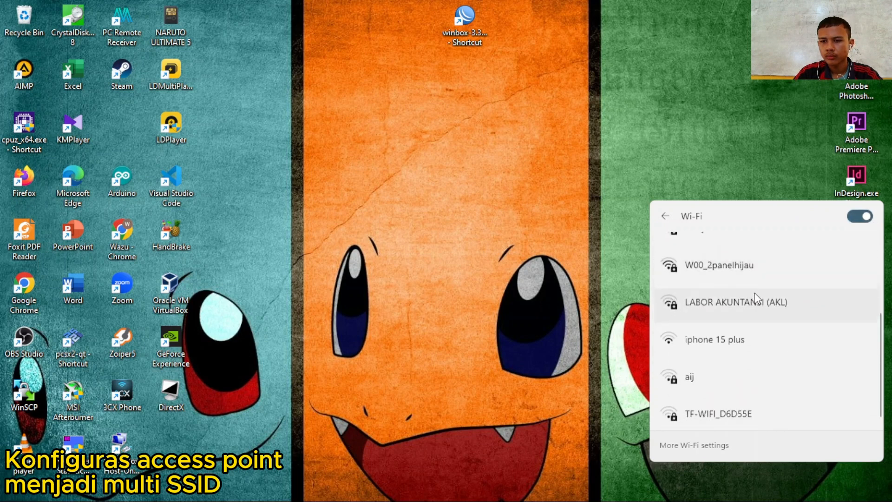
pyautogui.scroll(3, 748, 302)
pyautogui.scroll(1, 762, 302)
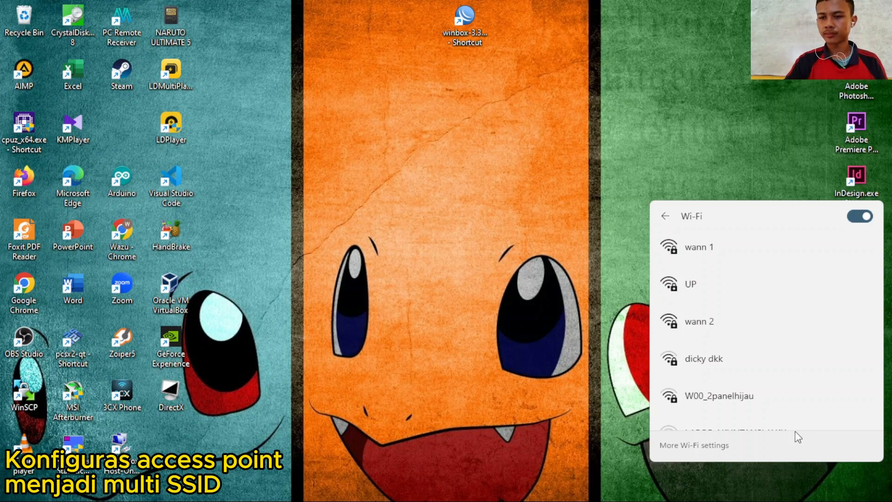
# - Close the Wi-Fi flyout, refresh the desktop and turn Wi-Fi off in Quick Settings
pyautogui.click(598, 144)
pyautogui.rightClick(543, 134)
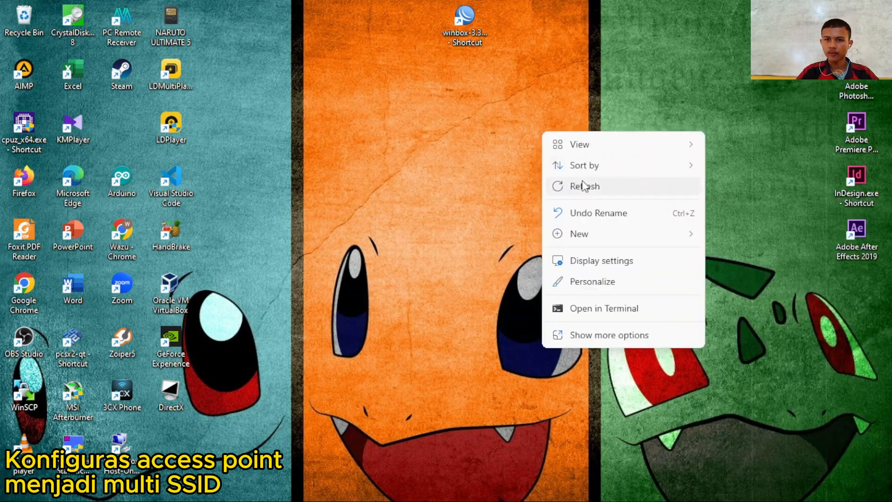
pyautogui.click(580, 185)
pyautogui.moveTo(692, 496)
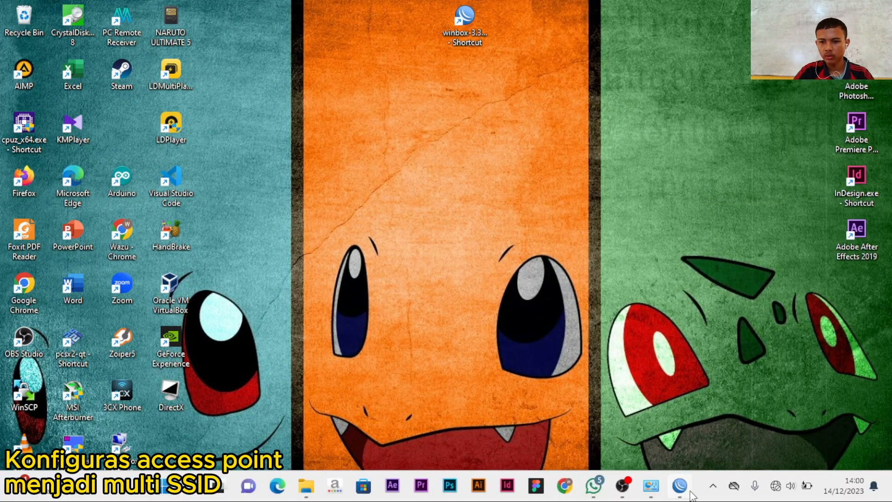
pyautogui.click(781, 496)
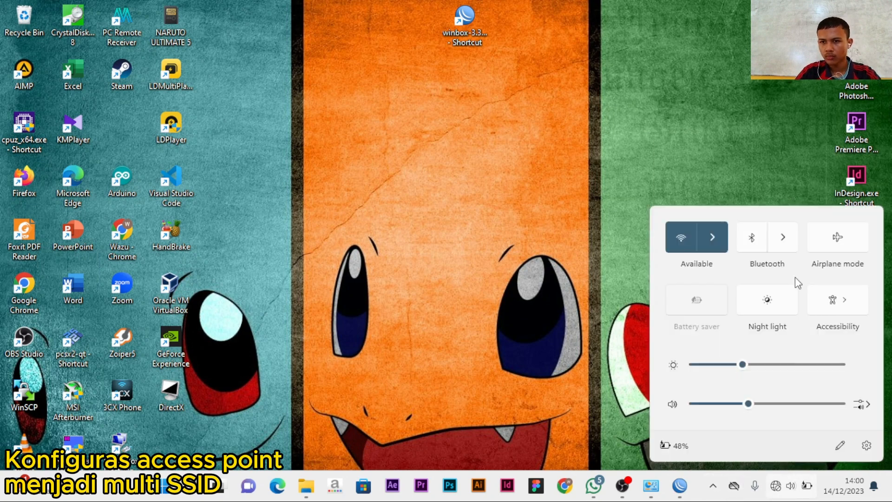
pyautogui.click(687, 235)
pyautogui.click(553, 179)
# - Refresh the desktop again and turn Wi-Fi back on to join TP-Link_AP_46A6
pyautogui.rightClick(553, 179)
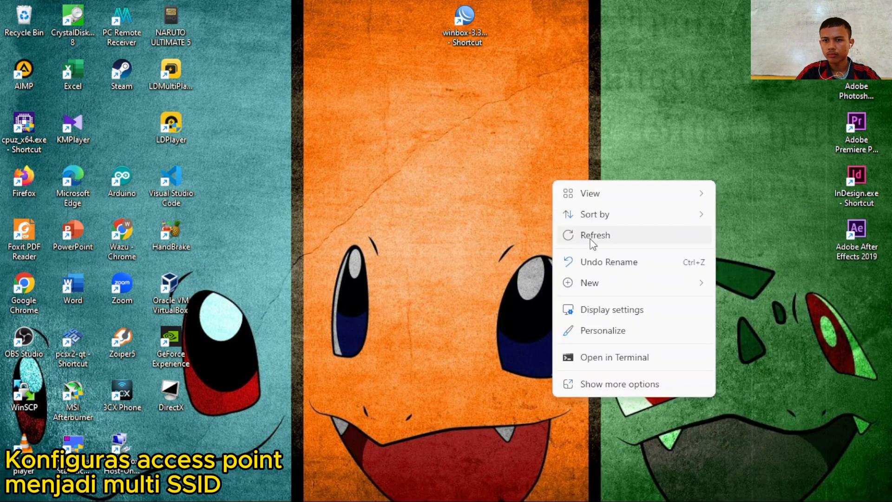
pyautogui.click(589, 234)
pyautogui.moveTo(771, 493)
pyautogui.click(792, 486)
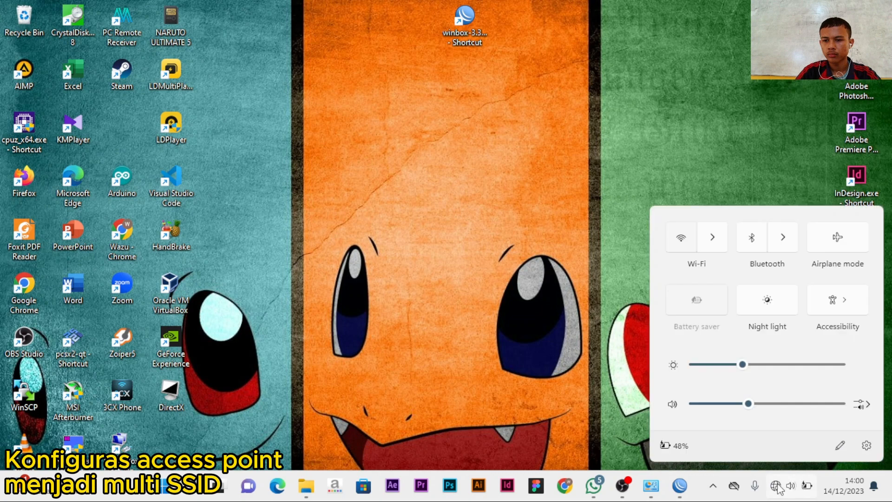
pyautogui.click(792, 486)
pyautogui.click(791, 486)
pyautogui.click(717, 238)
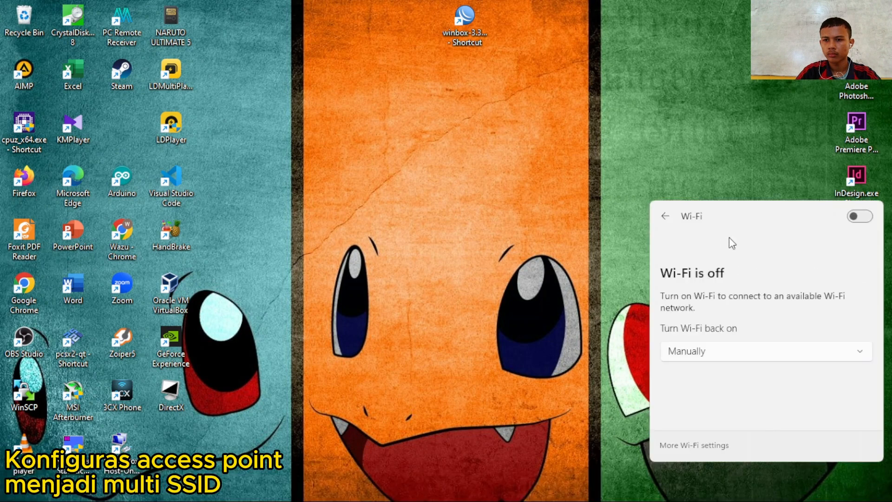
pyautogui.click(868, 217)
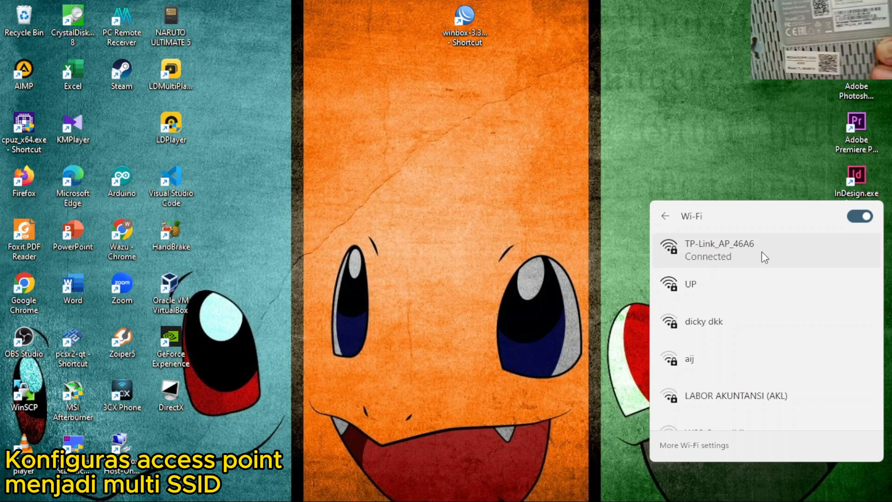
pyautogui.click(519, 244)
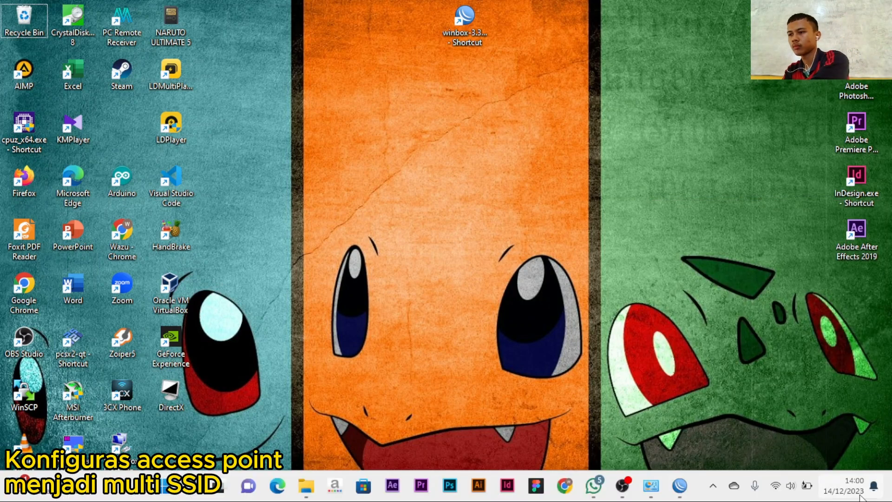
pyautogui.click(566, 486)
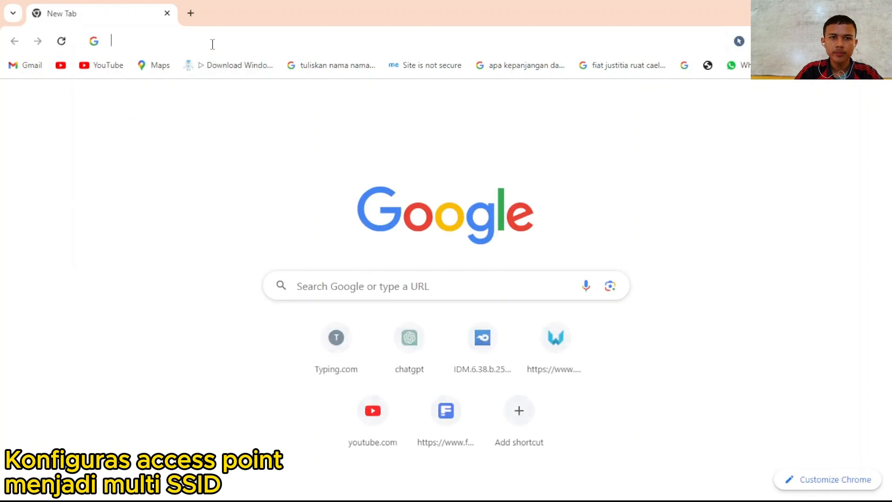
pyautogui.click(225, 39)
pyautogui.write('gd')
pyautogui.press('BackSpace')
pyautogui.press('BackSpace')
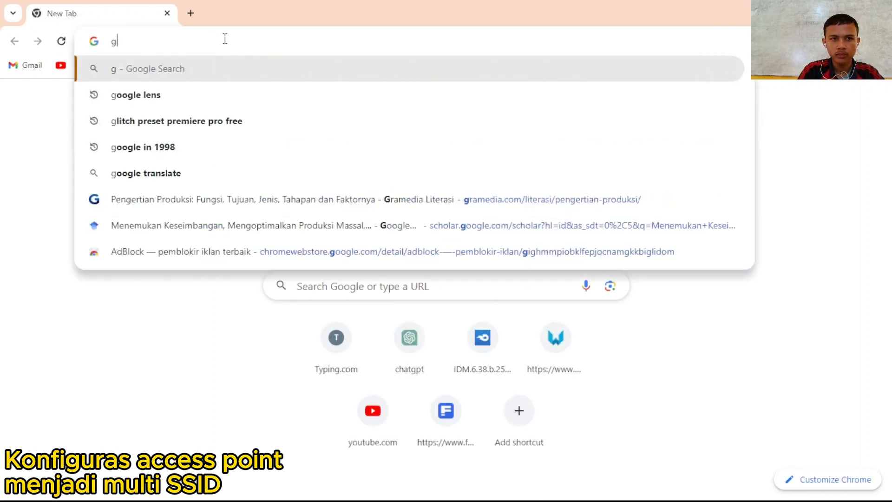
pyautogui.write('http')
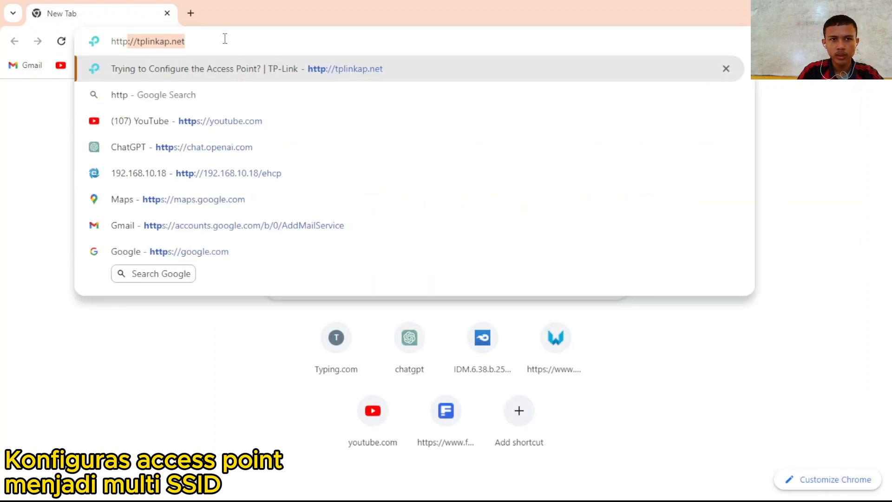
pyautogui.write(':/')
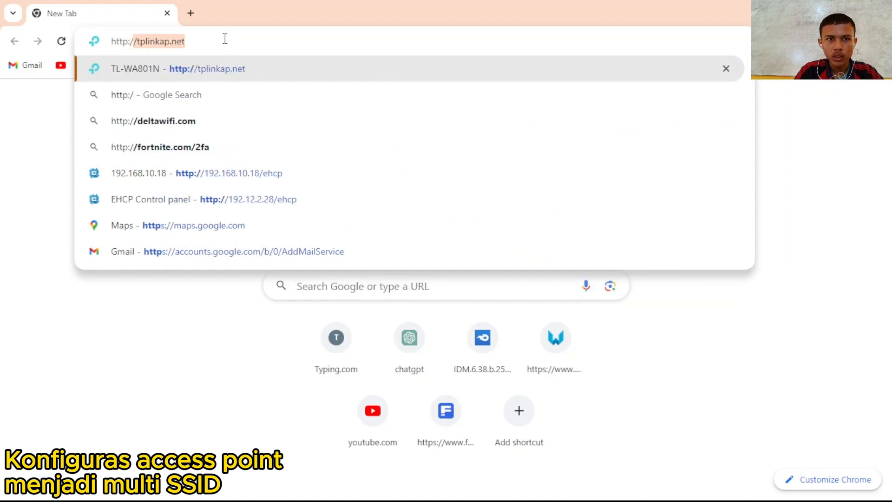
pyautogui.write('/tplin')
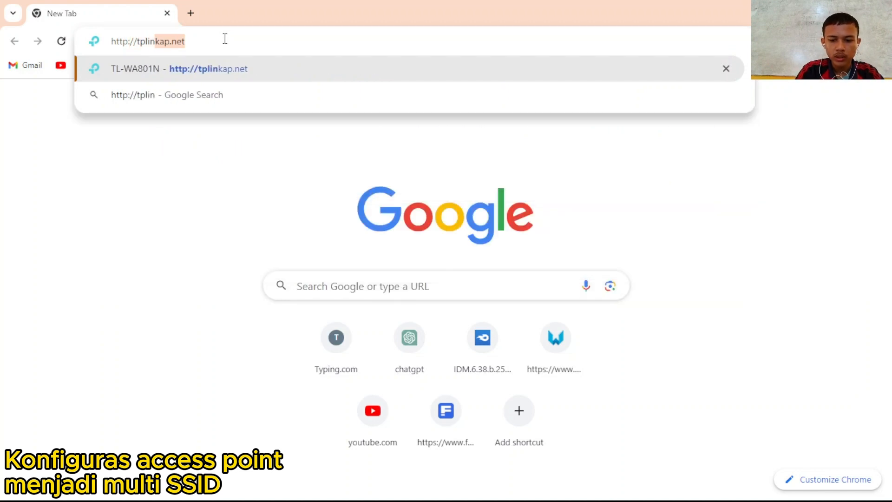
pyautogui.write('kap.net')
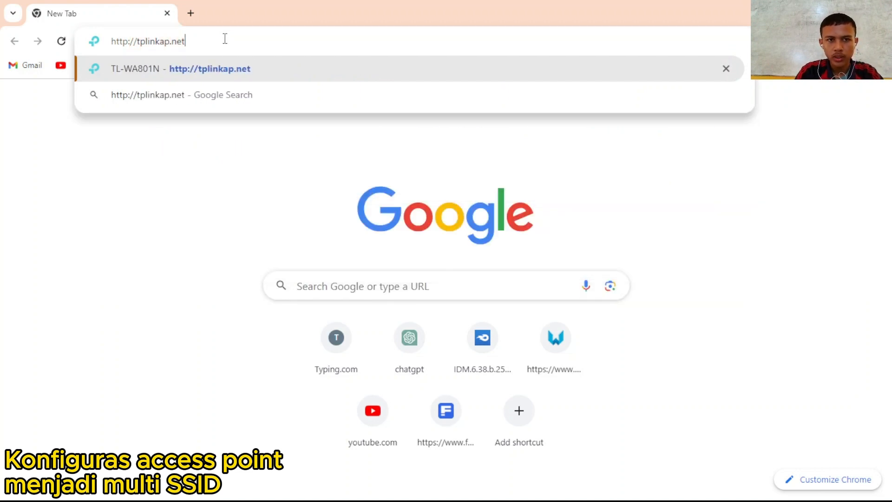
pyautogui.press('Return')
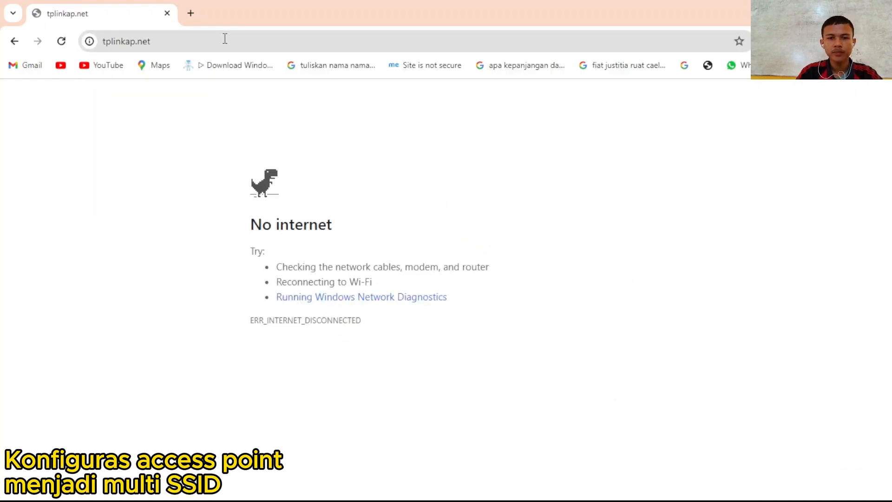
# - Check network troubleshooting options and select the Wi-Fi adapter in Network Connections
pyautogui.moveTo(873, 485)
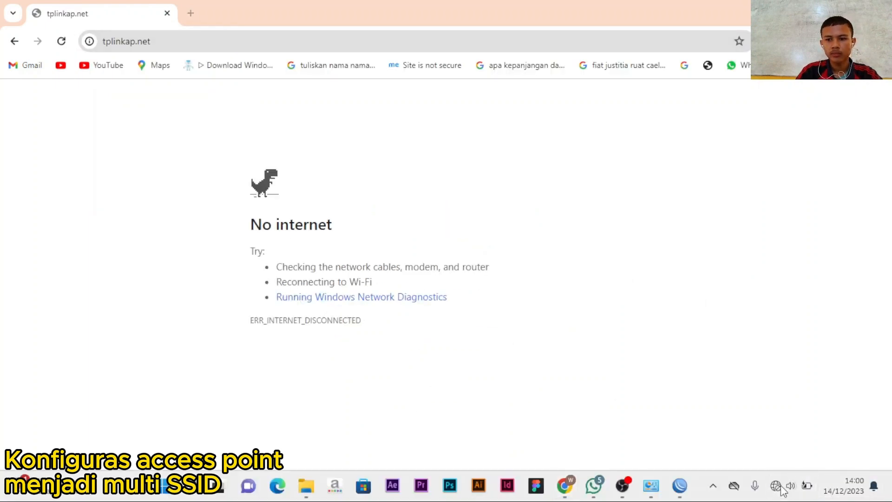
pyautogui.click(781, 485)
pyautogui.rightClick(775, 485)
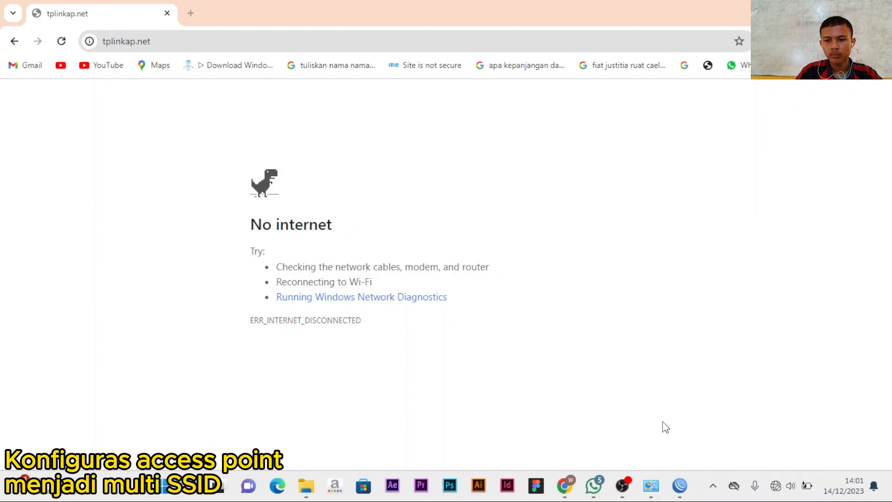
pyautogui.moveTo(650, 483)
pyautogui.click(705, 414)
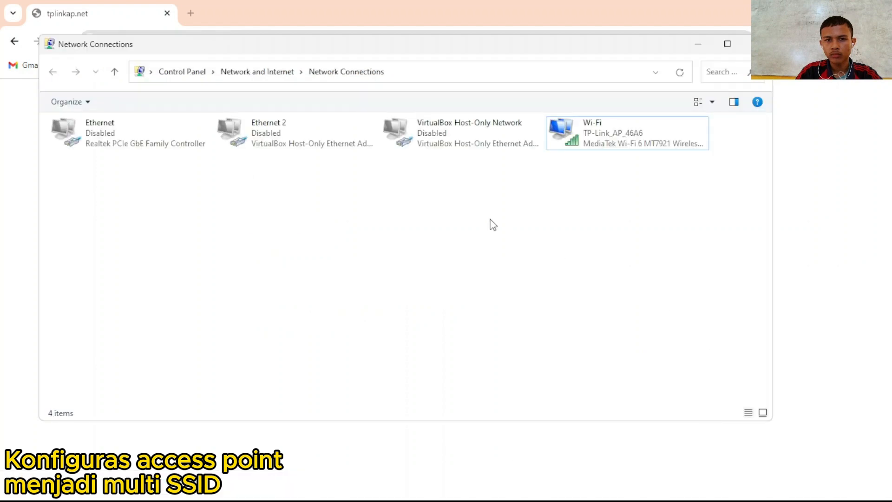
pyautogui.click(637, 146)
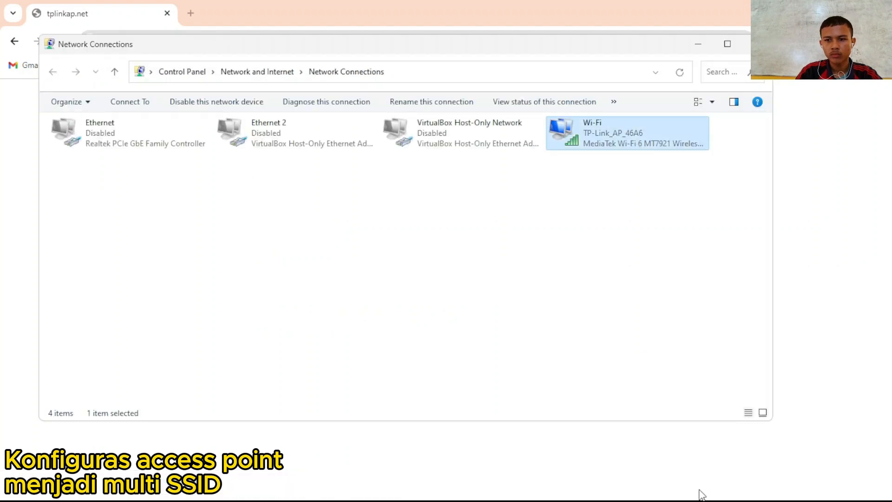
# - Minimize Network Connections and open a new Chrome tab ready for an address
pyautogui.click(776, 485)
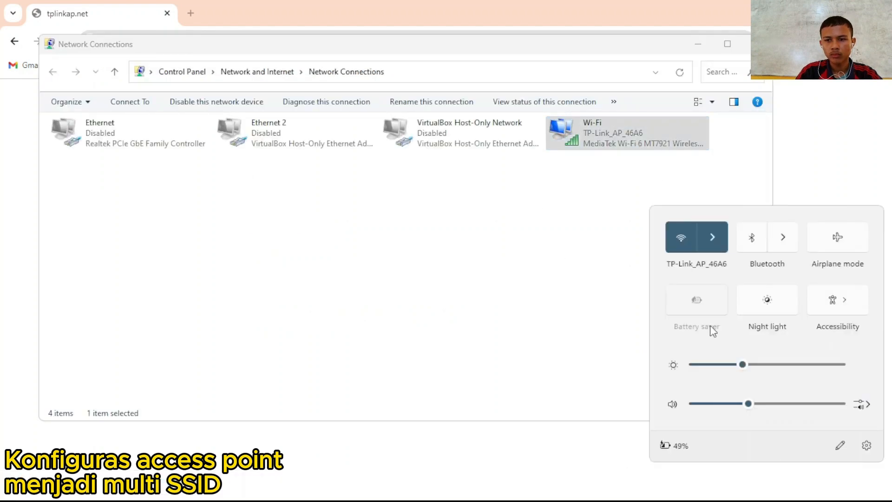
pyautogui.click(602, 274)
pyautogui.click(698, 44)
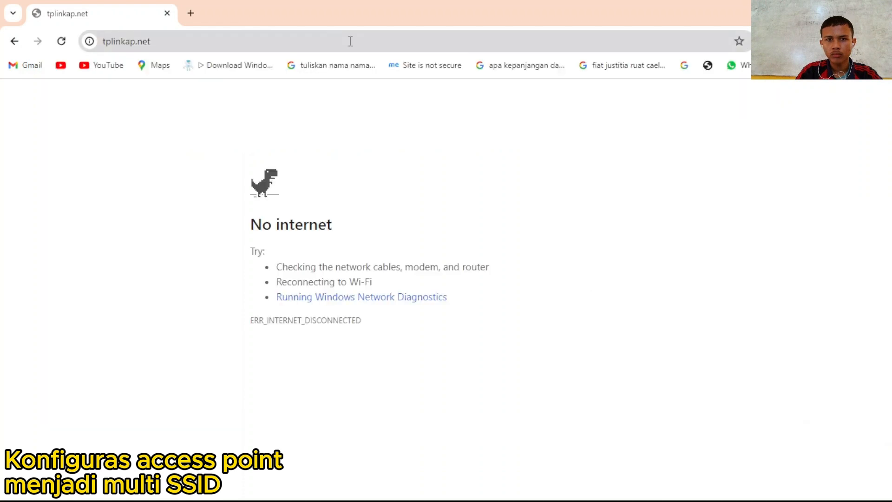
pyautogui.click(191, 13)
pyautogui.click(181, 36)
# - Load the tplinkap.net access point management page
pyautogui.write('tp')
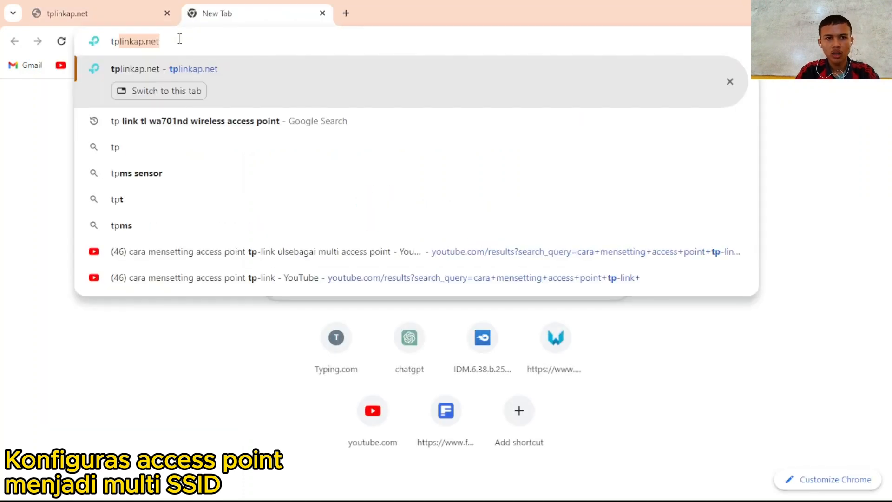
pyautogui.press('Right')
pyautogui.press('Return')
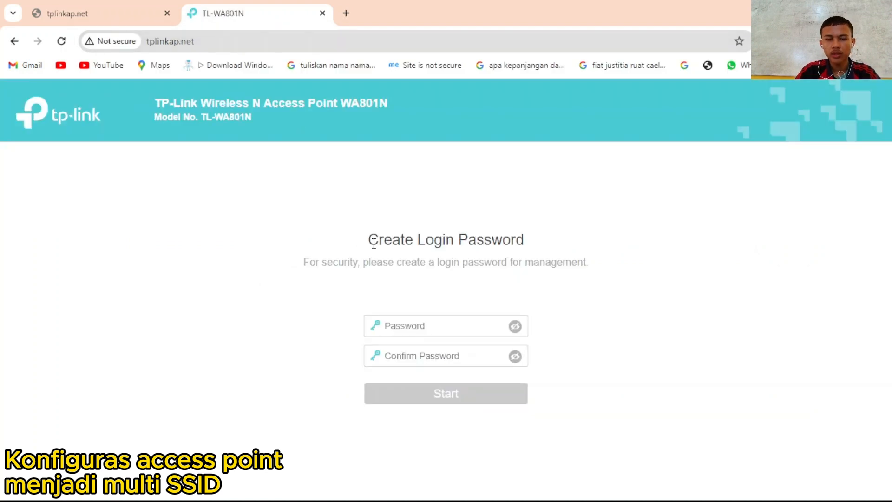
# - Create and confirm the access point's admin login password
pyautogui.click(417, 317)
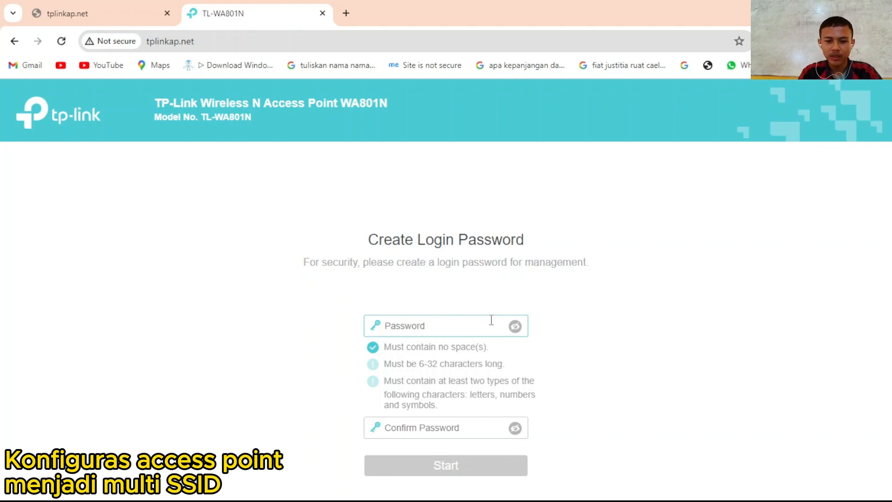
pyautogui.write('••')
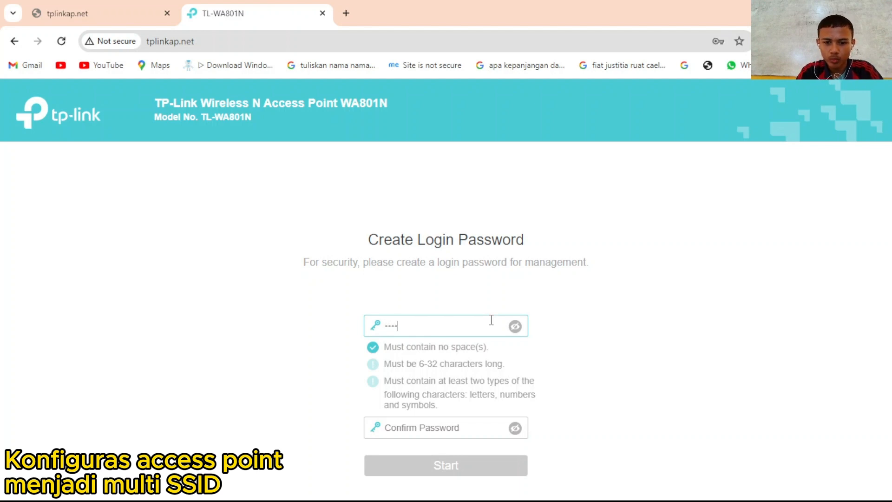
pyautogui.write('•')
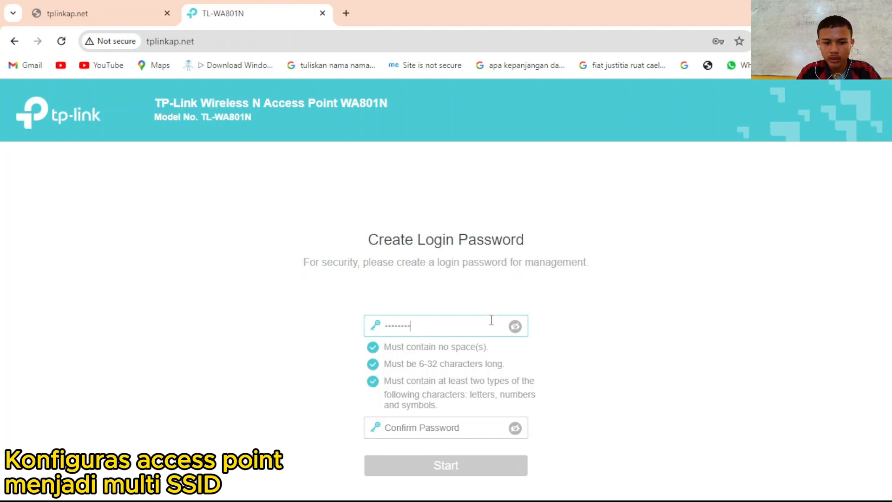
pyautogui.press('Tab')
pyautogui.write('•')
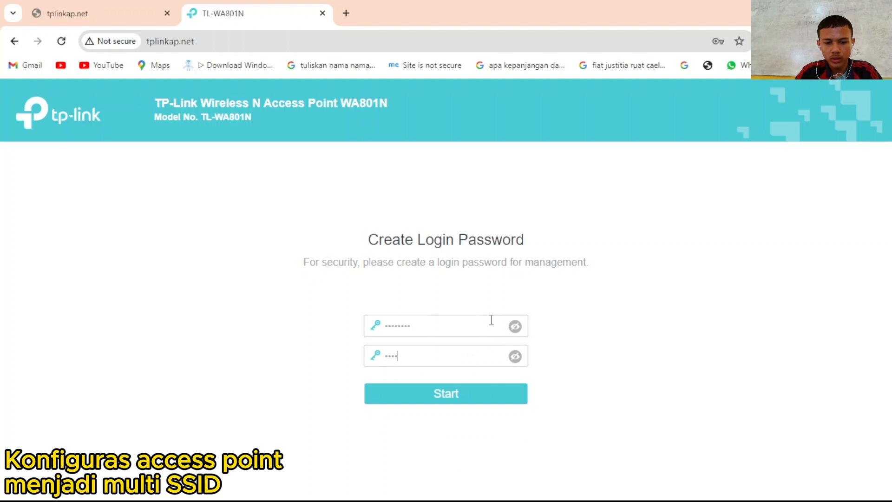
pyautogui.click(467, 394)
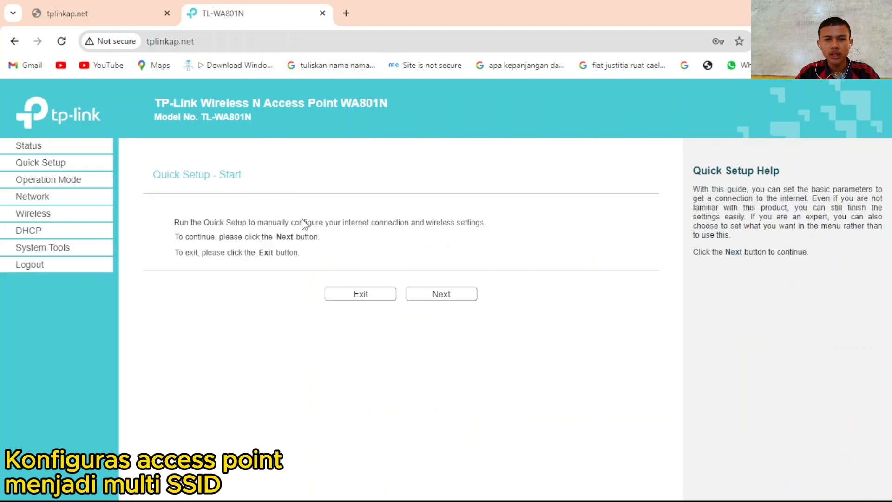
# - Start Quick Setup and choose Multi-SSID as the operation mode
pyautogui.click(444, 298)
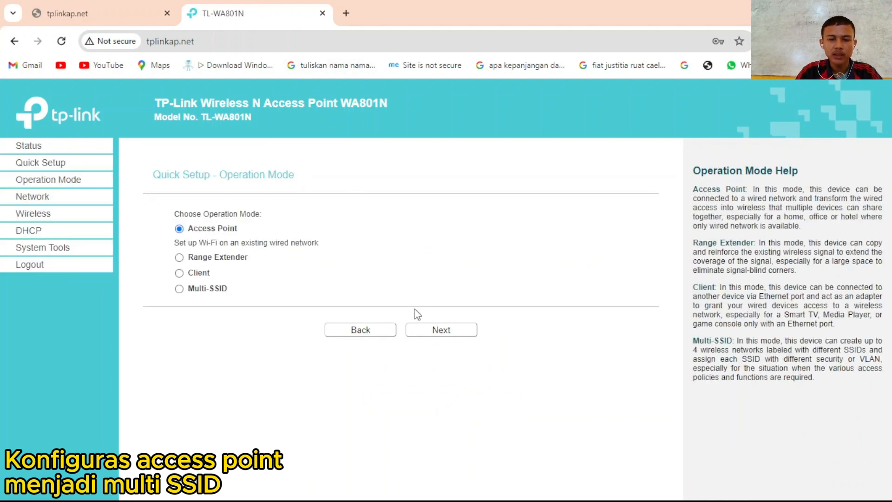
pyautogui.click(179, 288)
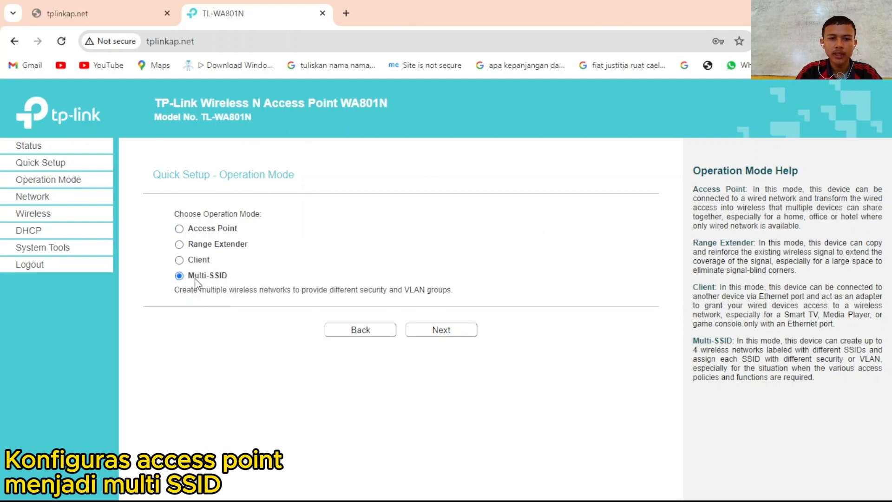
pyautogui.click(451, 331)
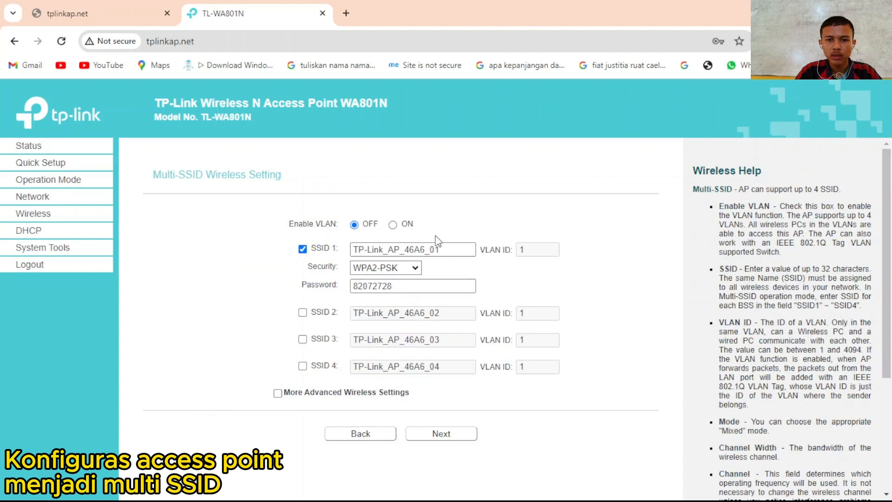
# - Give SSID 1 a new network name and password
pyautogui.moveTo(439, 250); pyautogui.dragTo(322, 281)
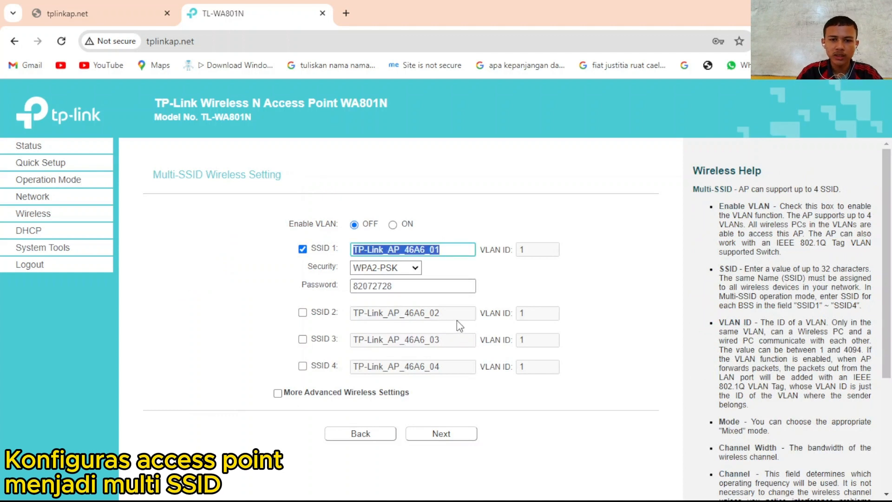
pyautogui.write('Reza 1')
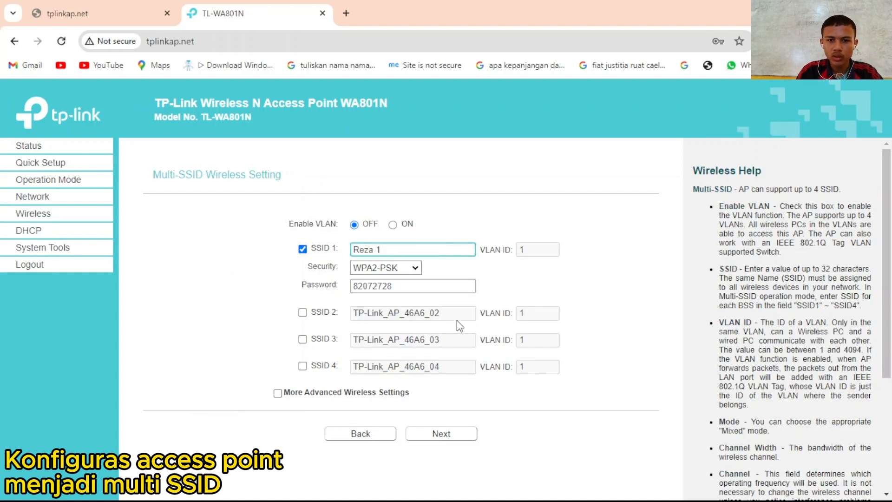
pyautogui.press('Tab')
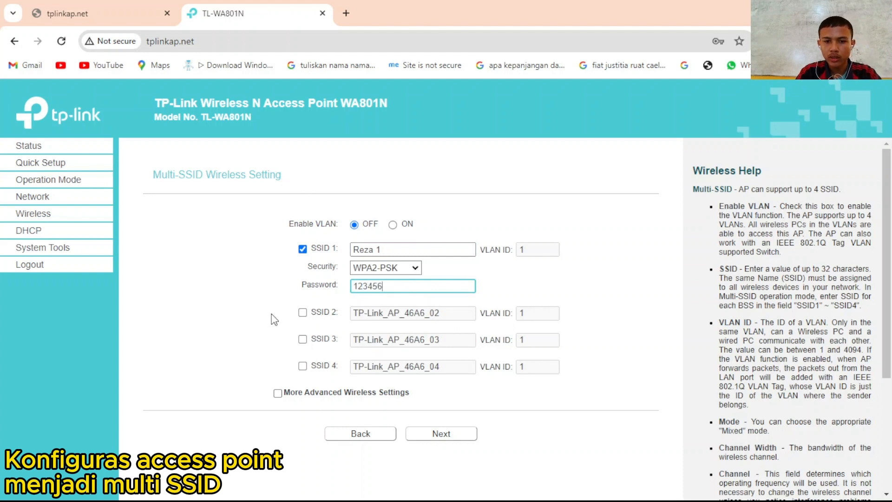
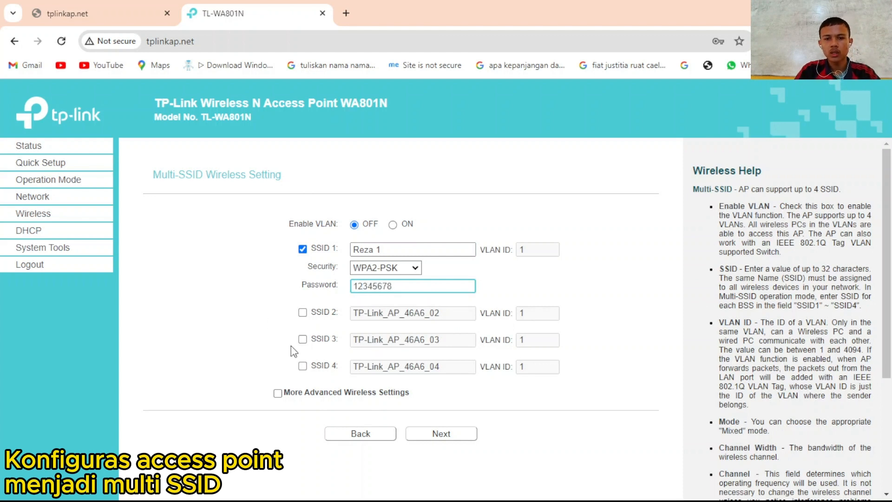
# - Enable SSID 2 with its own name and password, then submit the Multi-SSID settings
pyautogui.click(302, 312)
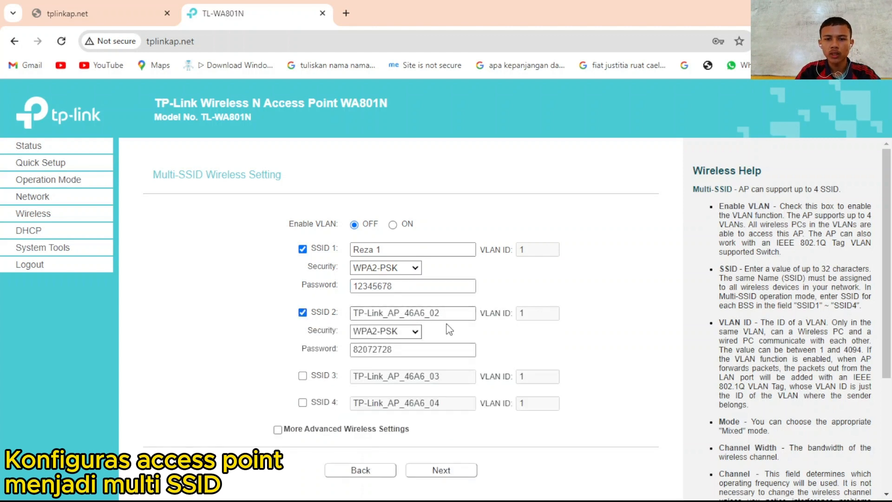
pyautogui.press('Tab')
pyautogui.write('Reaz')
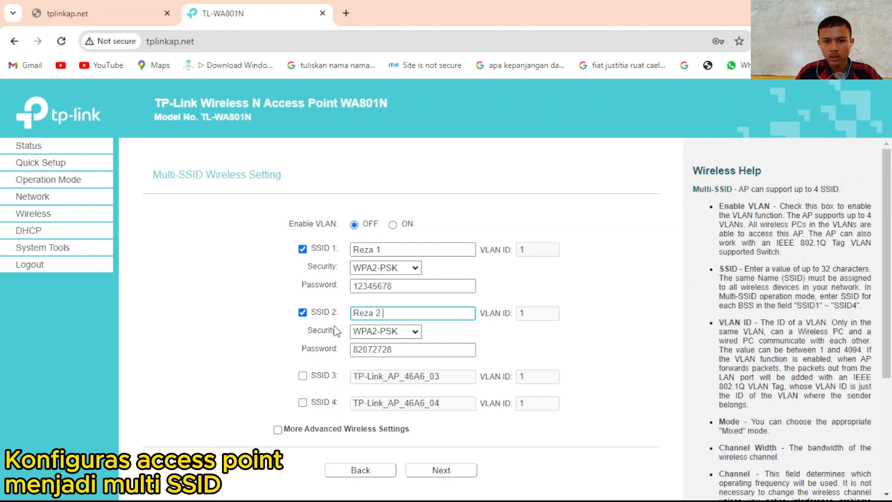
pyautogui.write(' 2')
pyautogui.doubleClick(420, 351)
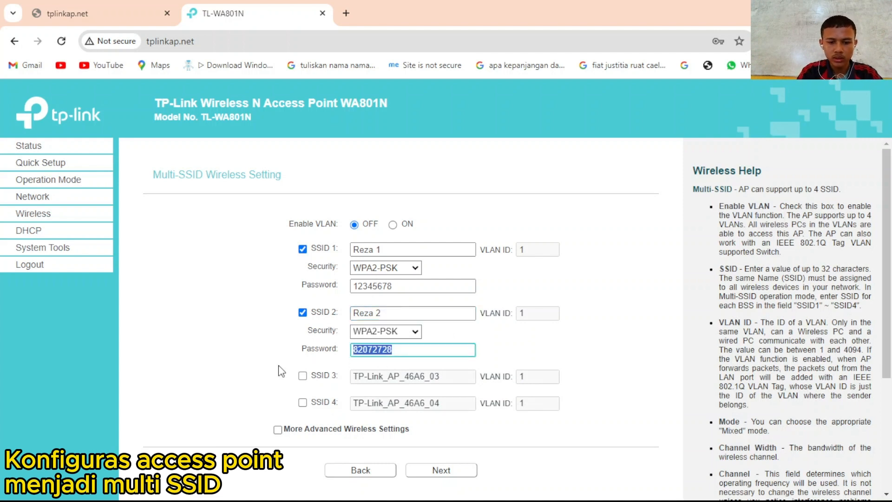
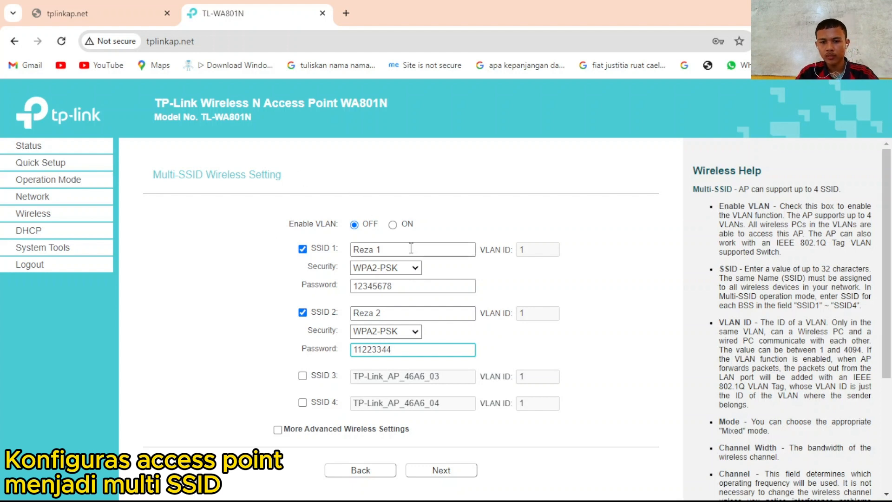
pyautogui.click(457, 470)
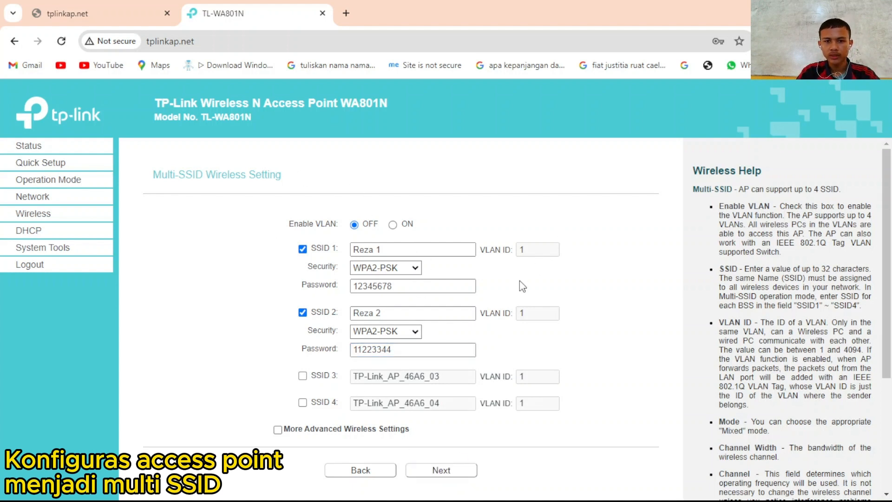
pyautogui.click(467, 467)
# - Connect the laptop to TP-Link_AP_46A6 from the Wi-Fi list and reload the access point page
pyautogui.moveTo(504, 500)
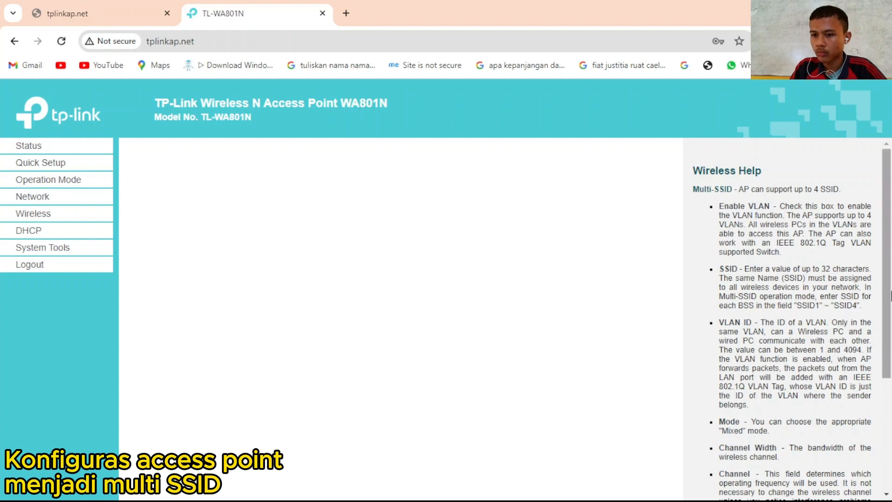
pyautogui.moveTo(737, 469)
pyautogui.click(776, 485)
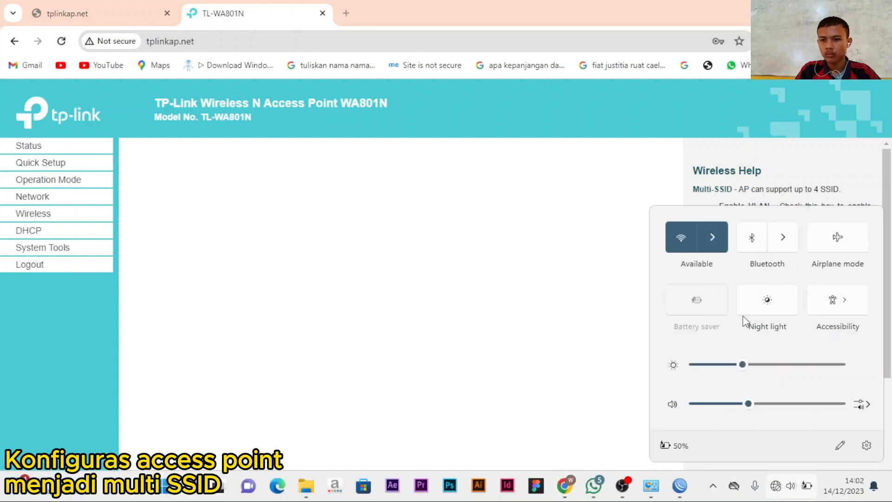
pyautogui.click(716, 235)
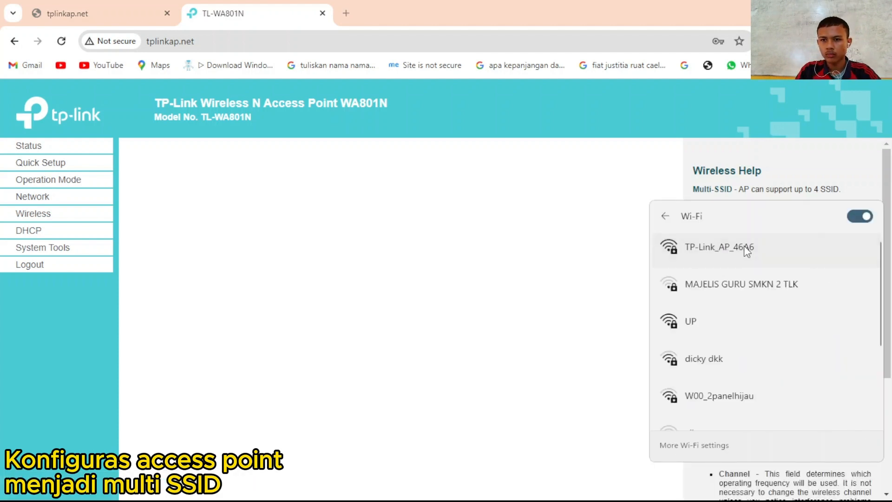
pyautogui.click(743, 246)
pyautogui.click(824, 304)
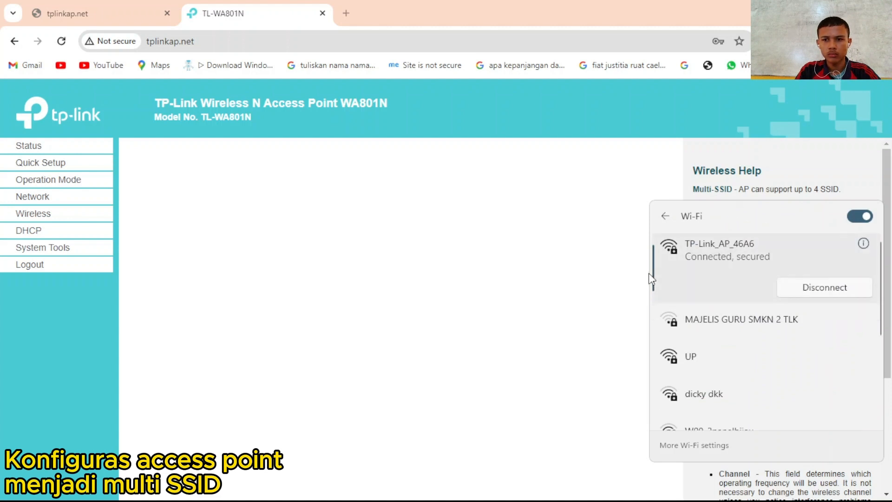
pyautogui.click(627, 282)
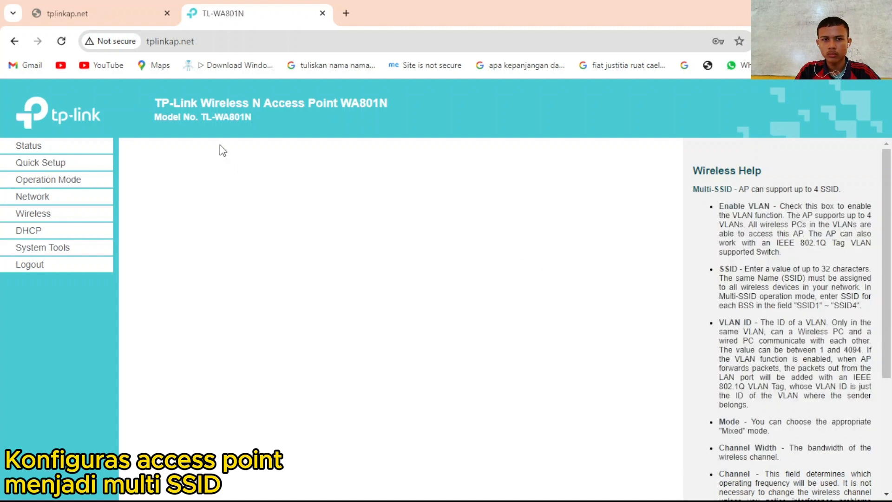
pyautogui.click(61, 41)
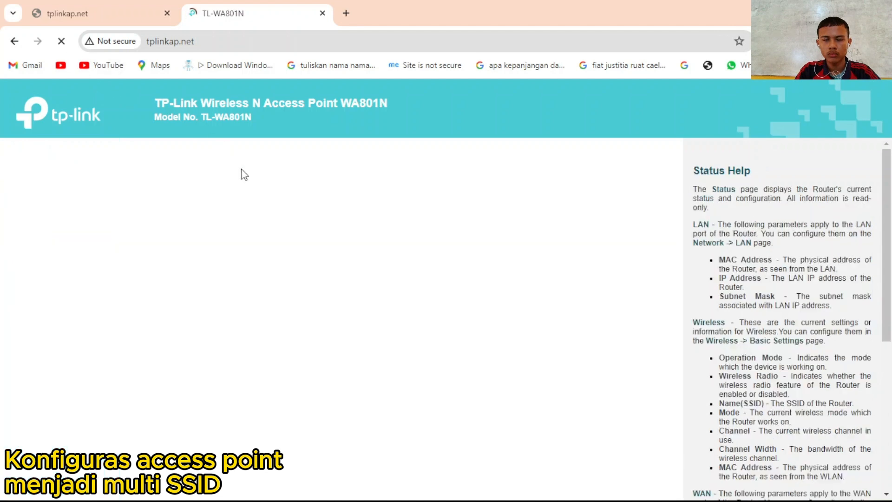
# - Restart Quick Setup and select Multi-SSID operation mode again
pyautogui.scroll(-2, 385, 306)
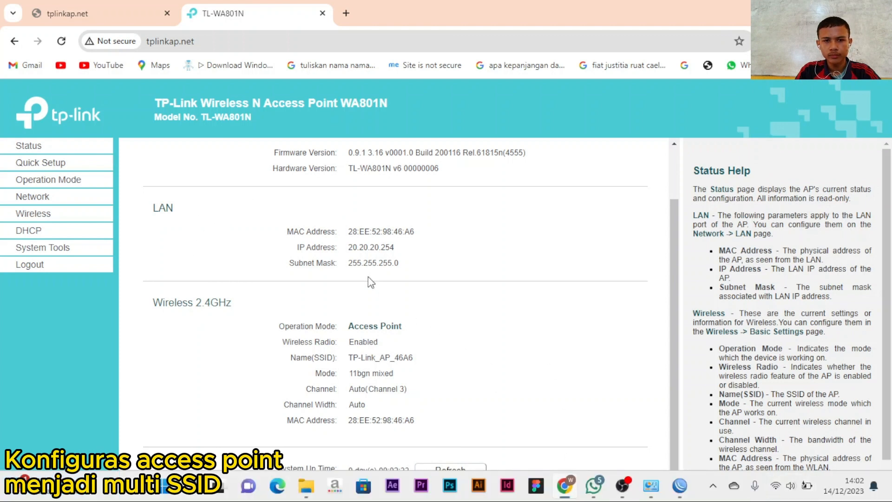
pyautogui.click(40, 163)
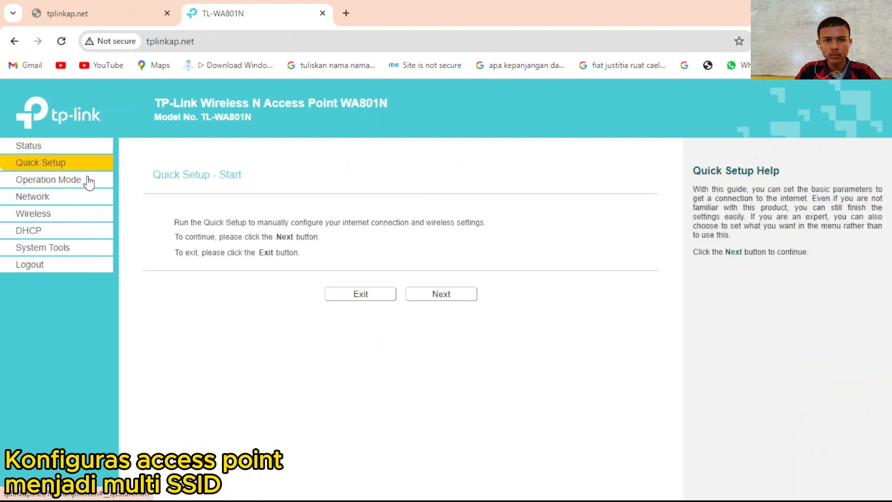
pyautogui.click(441, 294)
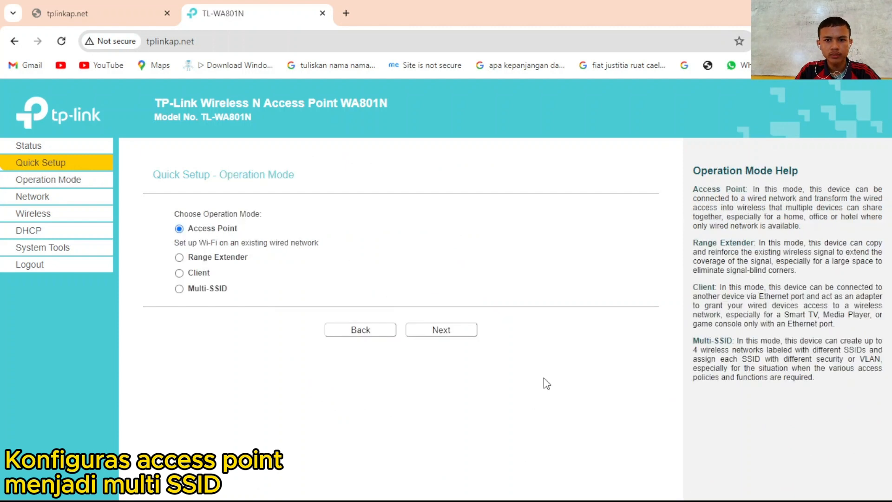
pyautogui.click(179, 288)
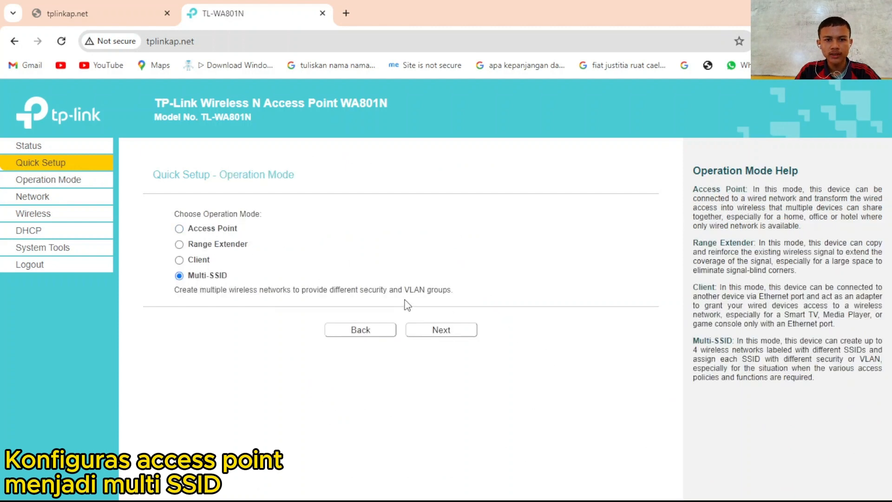
pyautogui.click(437, 329)
# - Replace the SSID 1 network name and its password
pyautogui.moveTo(452, 251); pyautogui.dragTo(336, 294)
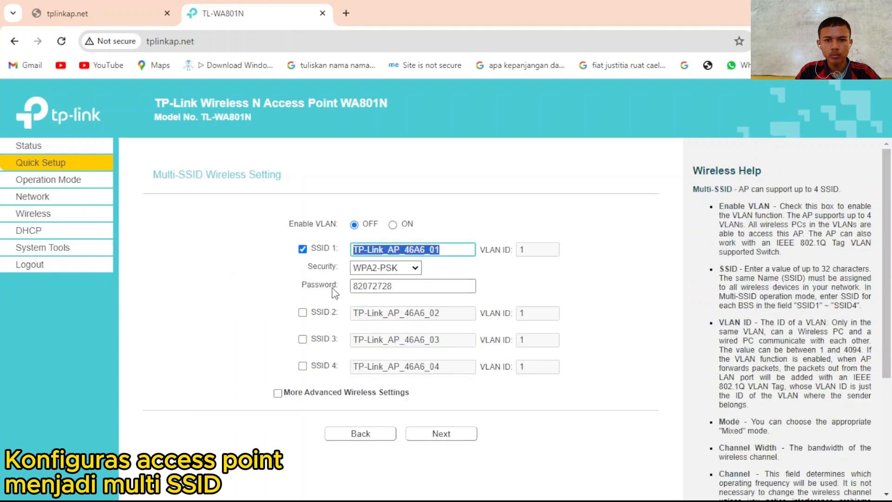
pyautogui.write('Reza')
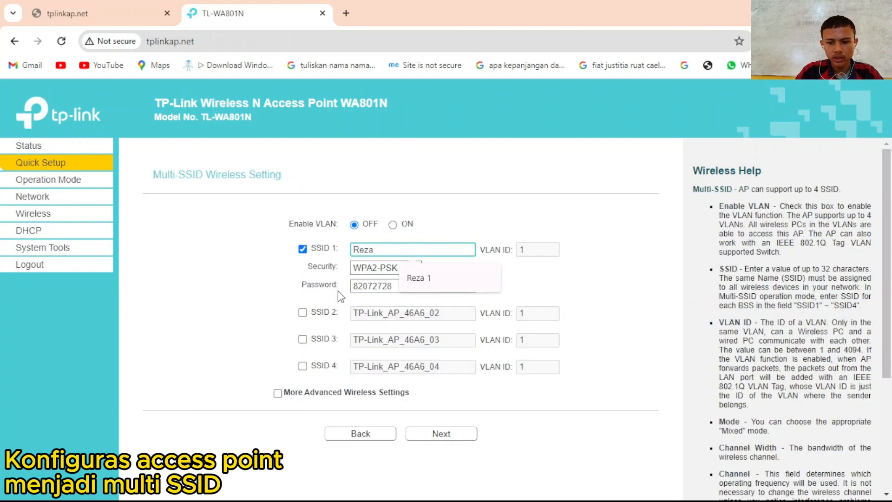
pyautogui.press('Down')
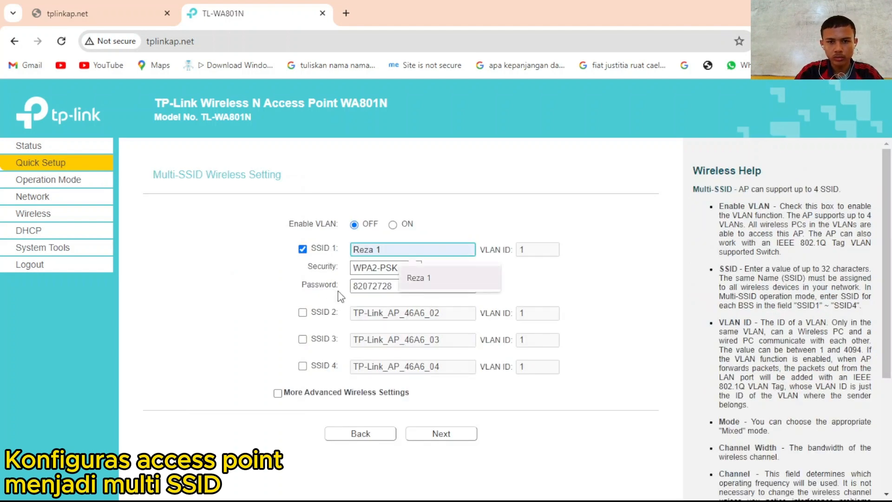
pyautogui.doubleClick(389, 285)
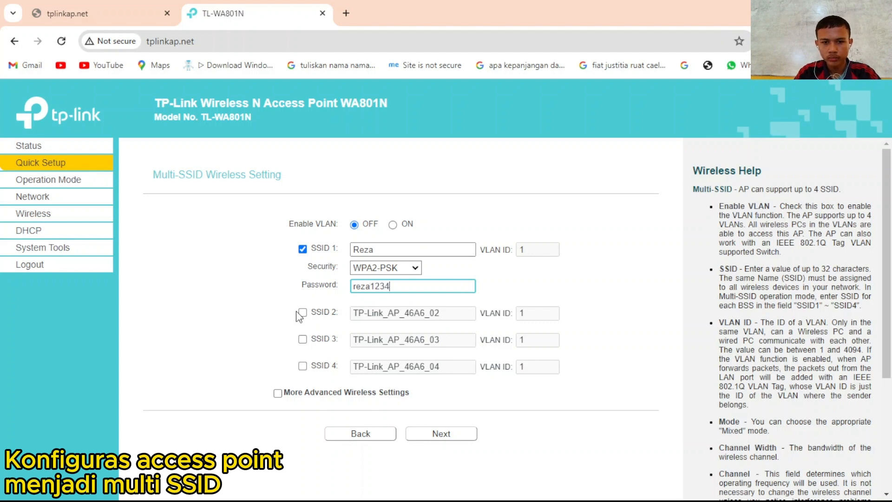
# - Enable SSID 2 with a new name and password, then continue to network settings
pyautogui.click(302, 312)
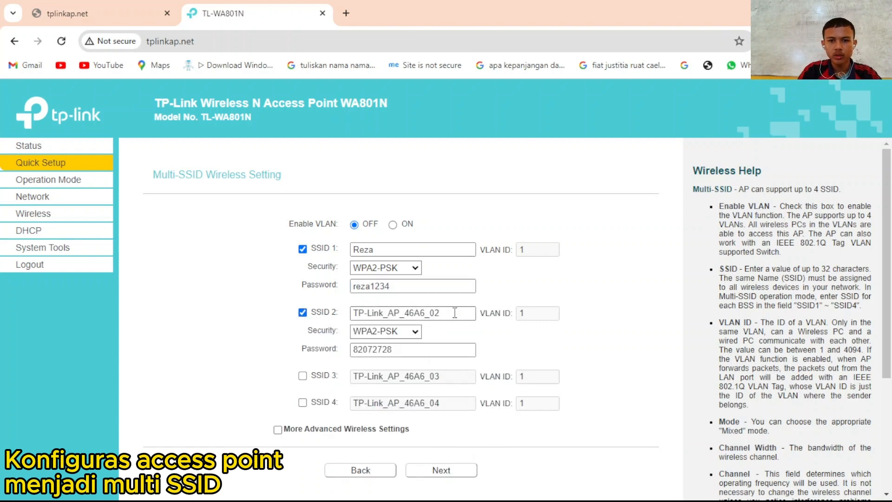
pyautogui.press('Tab')
pyautogui.write('re')
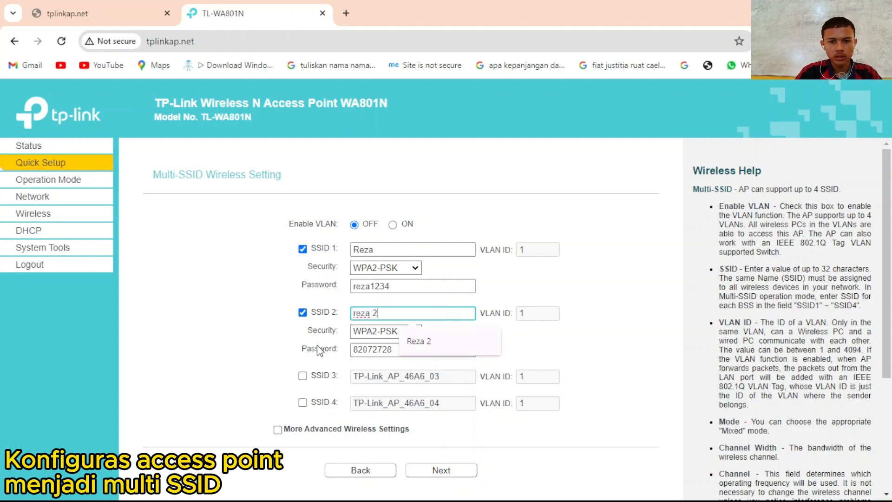
pyautogui.write('za 2')
pyautogui.press('Tab')
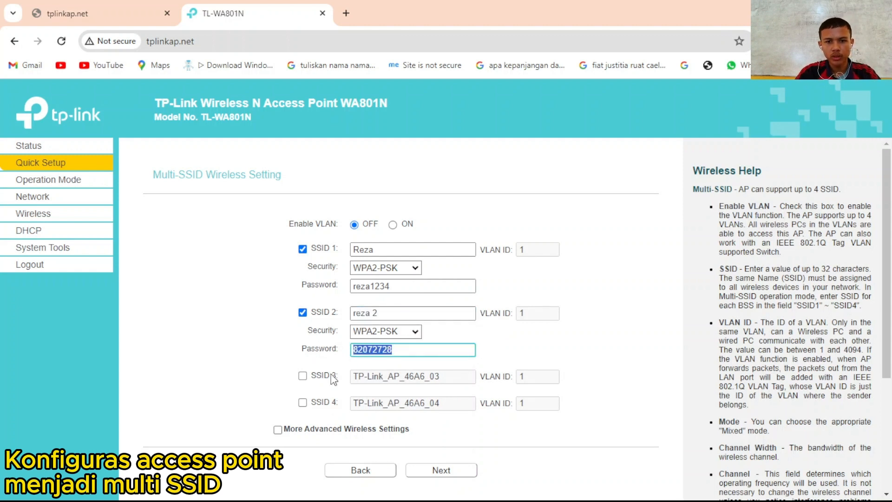
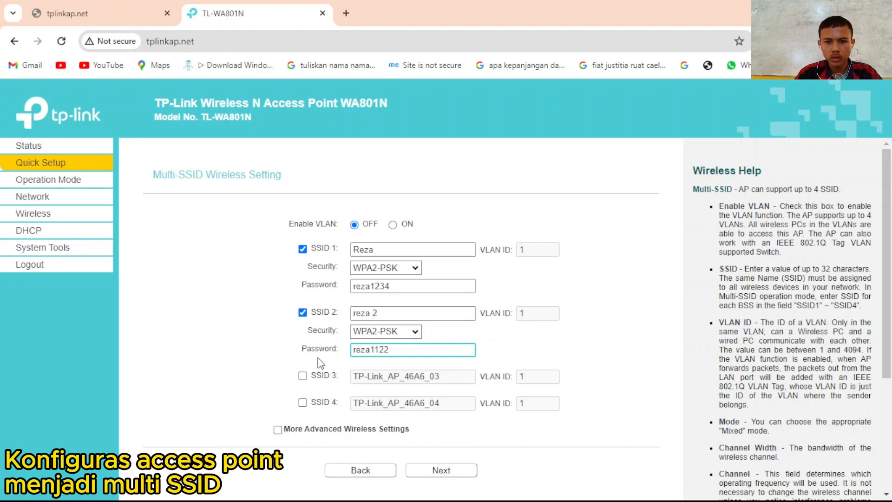
pyautogui.click(415, 469)
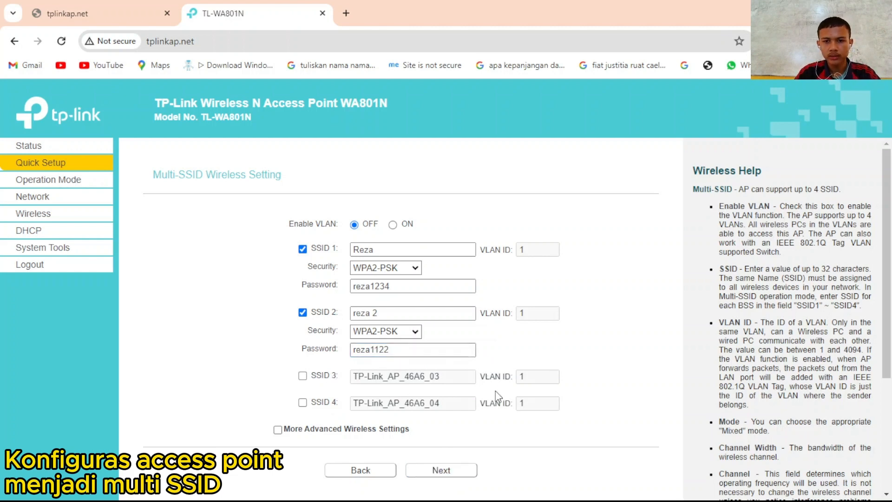
pyautogui.click(456, 470)
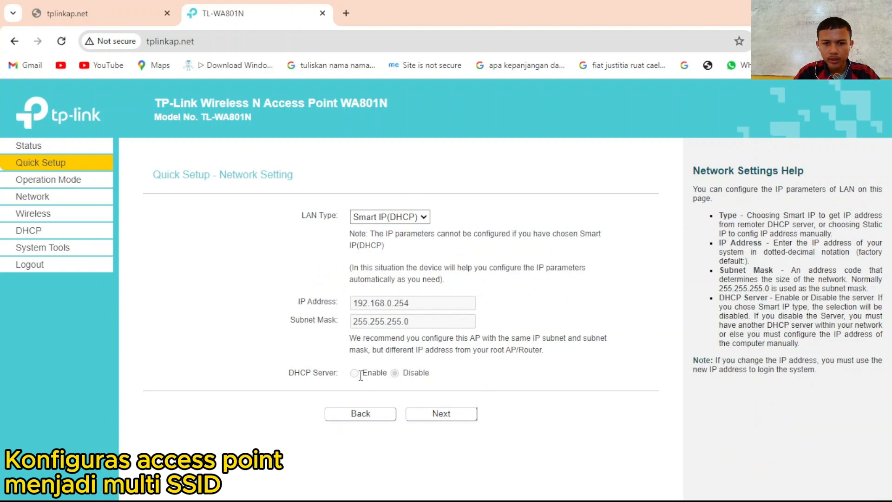
# - Keep the LAN type at Smart IP(DHCP) after briefly choosing Static IP
pyautogui.click(411, 217)
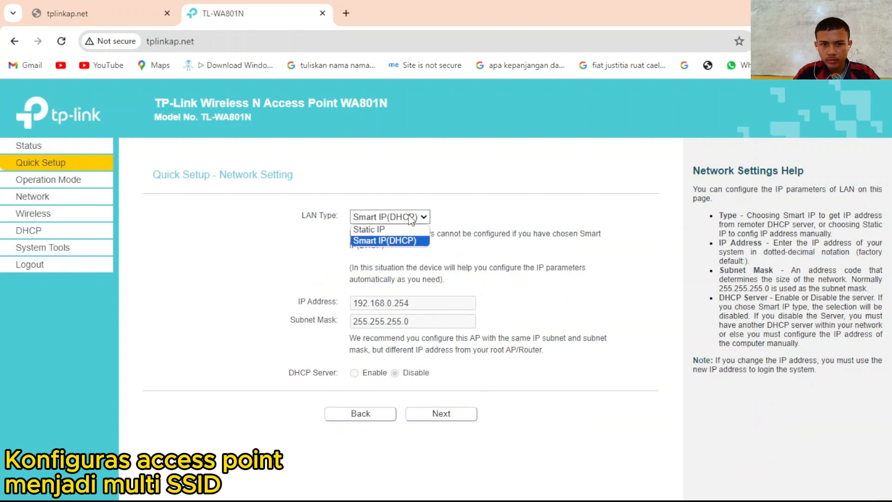
pyautogui.click(390, 228)
pyautogui.click(411, 218)
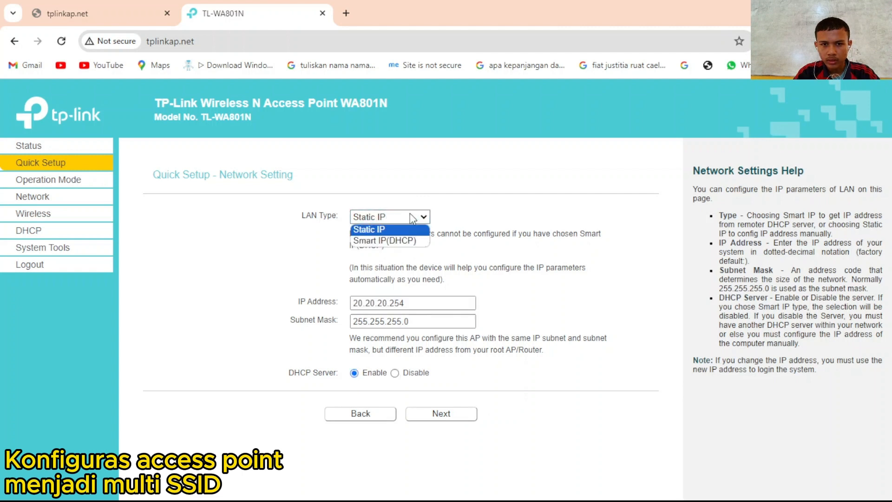
pyautogui.click(412, 240)
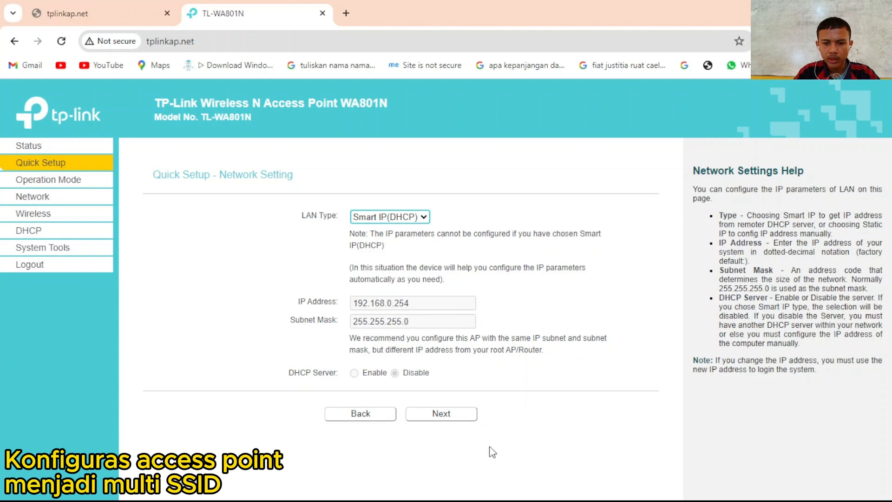
# - Finish Quick Setup so the access point reboots, then bring OBS Studio forward
pyautogui.click(442, 417)
pyautogui.scroll(-3, 424, 357)
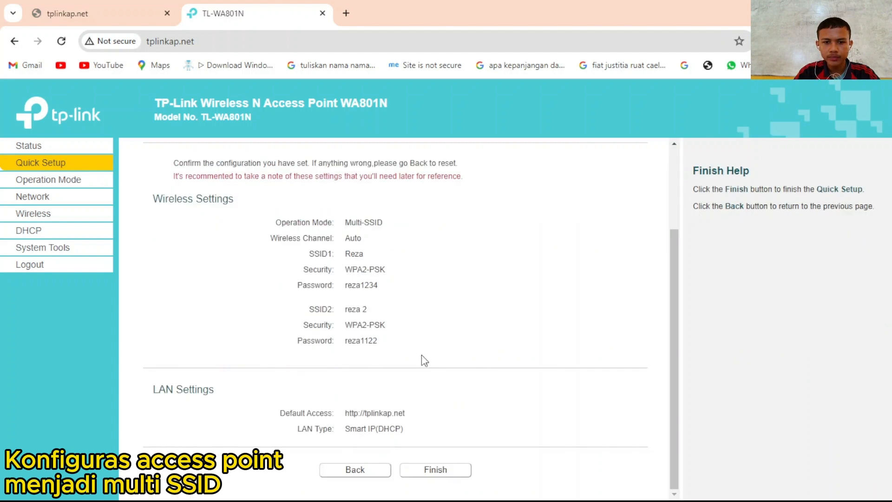
pyautogui.click(439, 470)
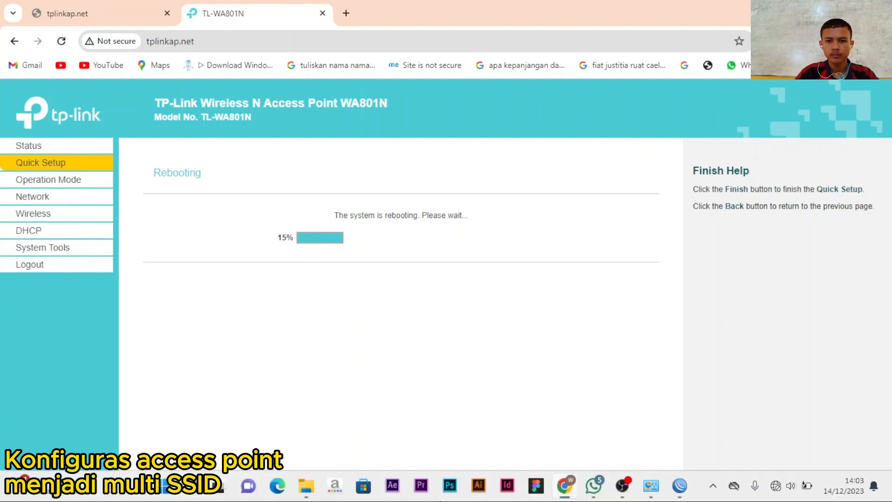
pyautogui.click(618, 495)
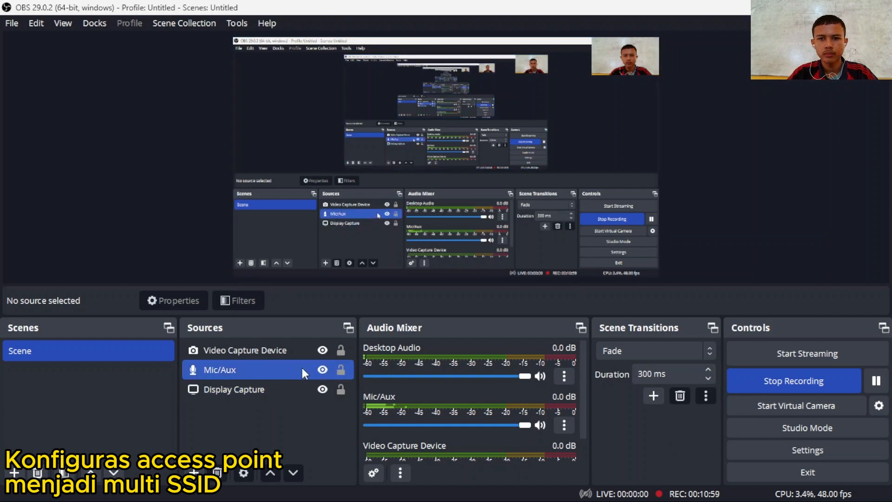
# - Flip the Video Capture Device source horizontally via Transform and deselect it
pyautogui.click(316, 352)
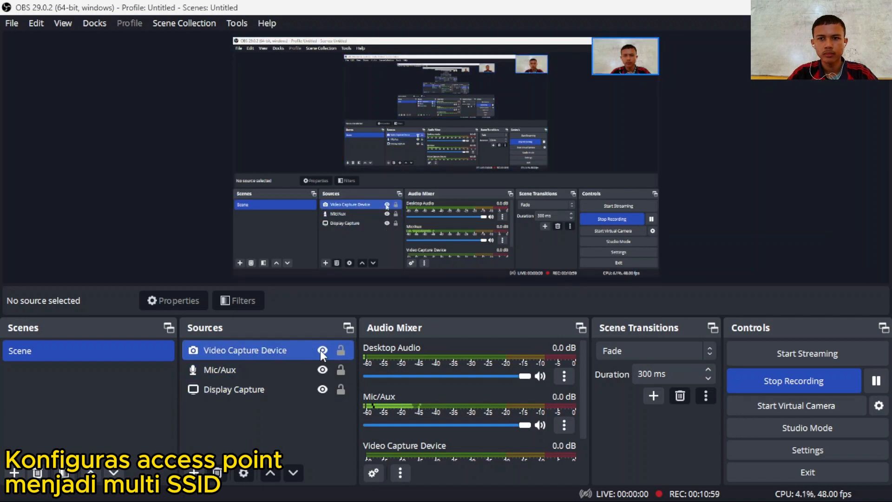
pyautogui.rightClick(283, 356)
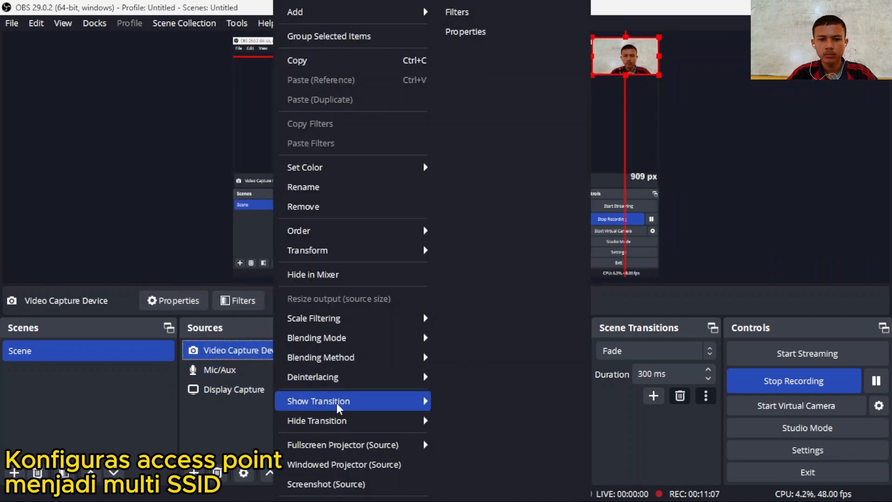
pyautogui.moveTo(344, 409)
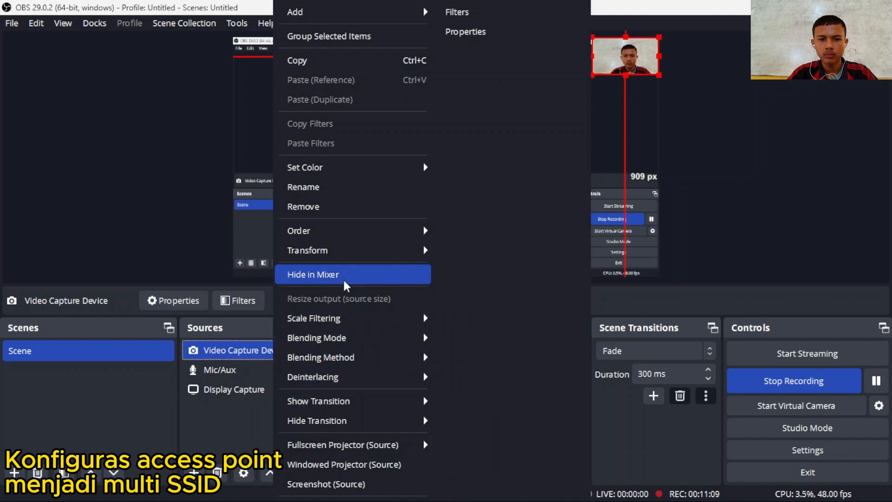
pyautogui.moveTo(338, 251)
pyautogui.click(487, 369)
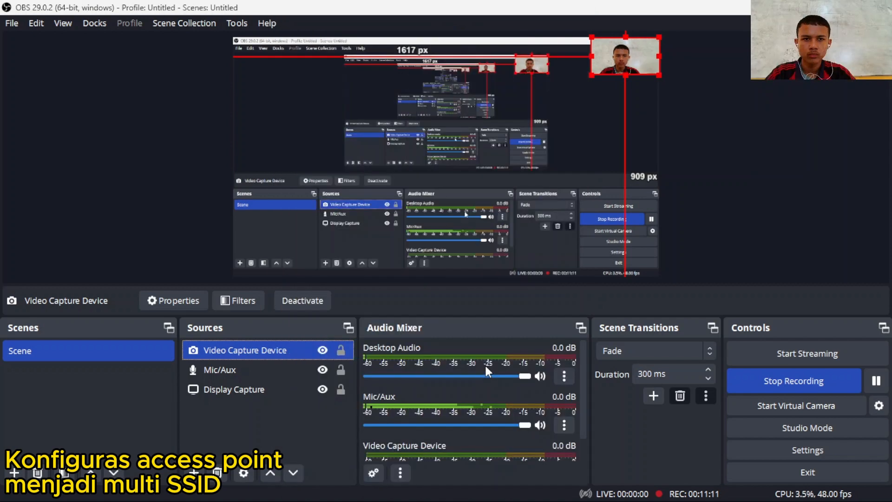
pyautogui.click(722, 266)
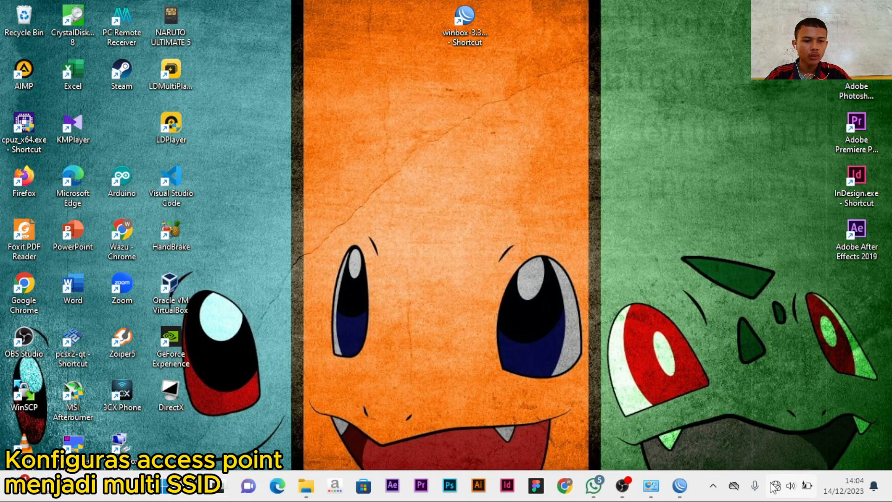
# - Turn Wi-Fi off and back on from the Windows quick settings panel
pyautogui.click(791, 486)
pyautogui.click(719, 239)
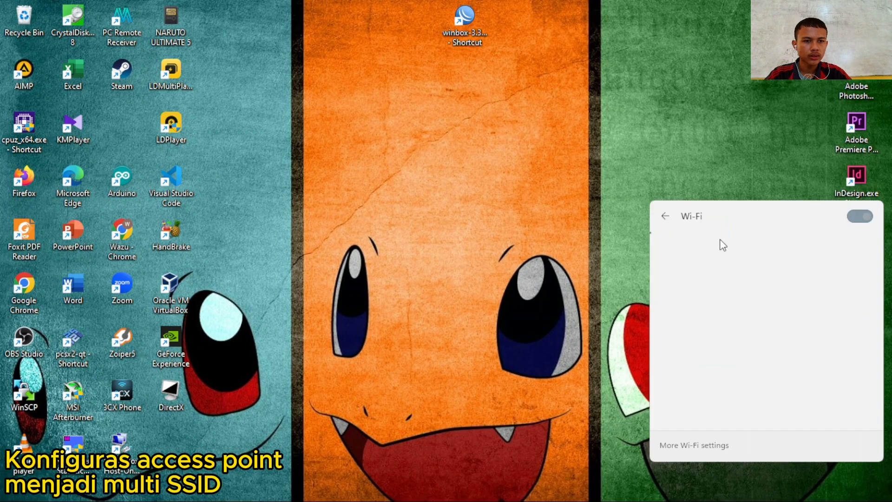
pyautogui.click(860, 216)
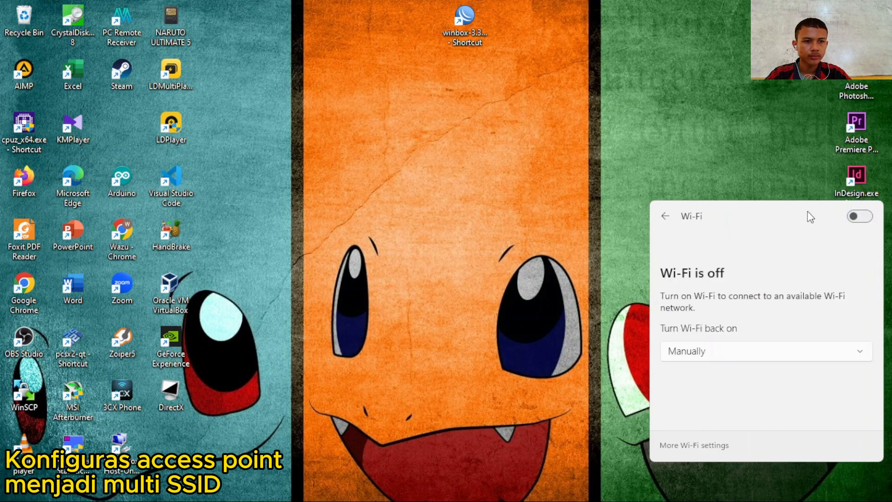
pyautogui.click(453, 196)
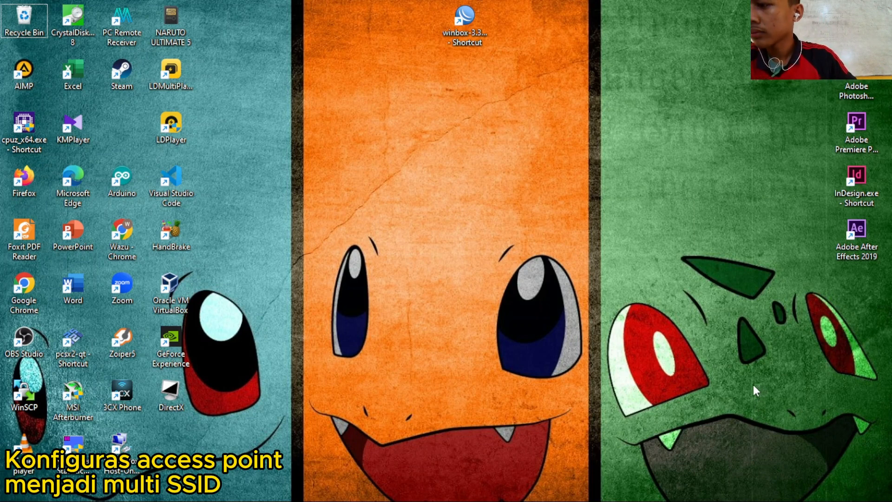
pyautogui.moveTo(723, 484)
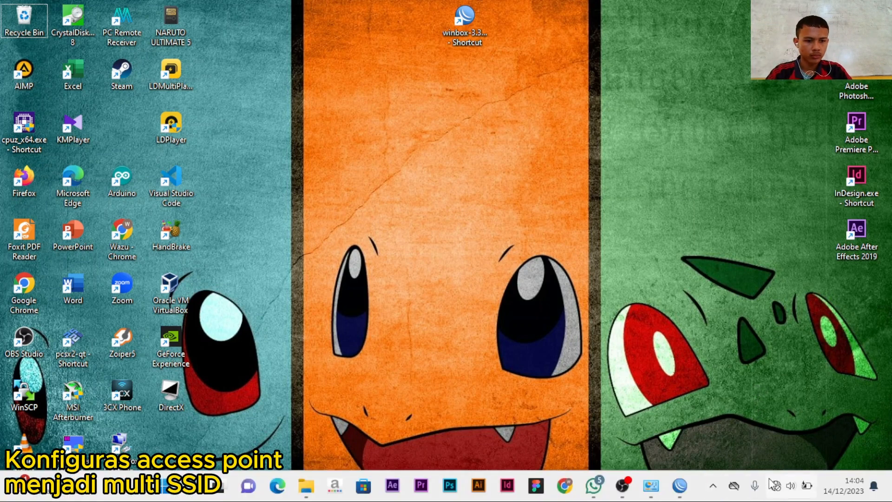
pyautogui.click(790, 485)
pyautogui.click(718, 239)
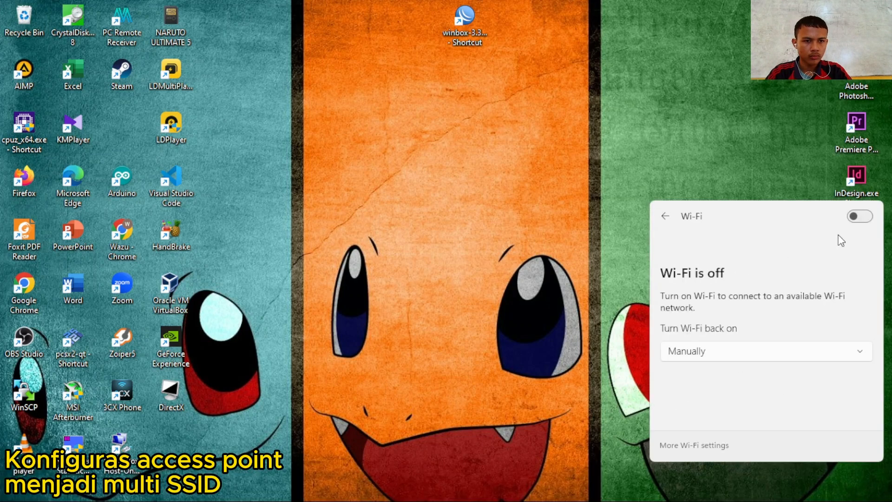
pyautogui.click(853, 217)
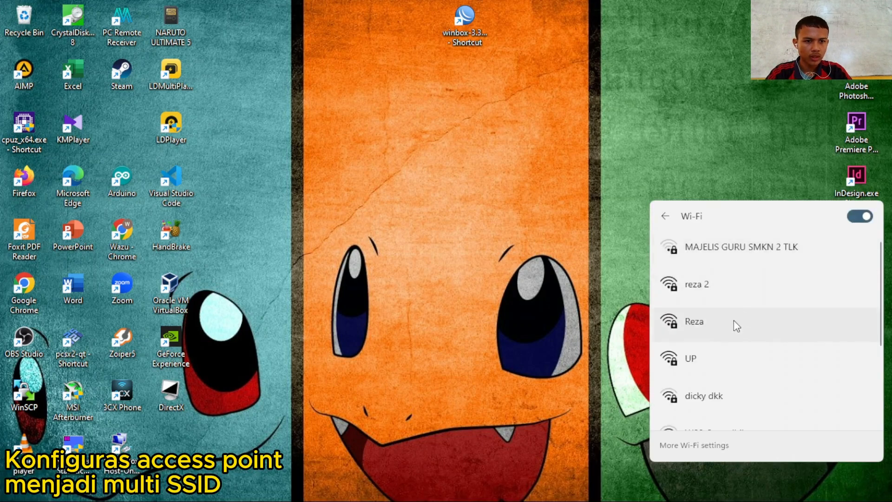
# - Connect to the secured reza 2 network by entering its security key
pyautogui.click(736, 324)
pyautogui.click(782, 290)
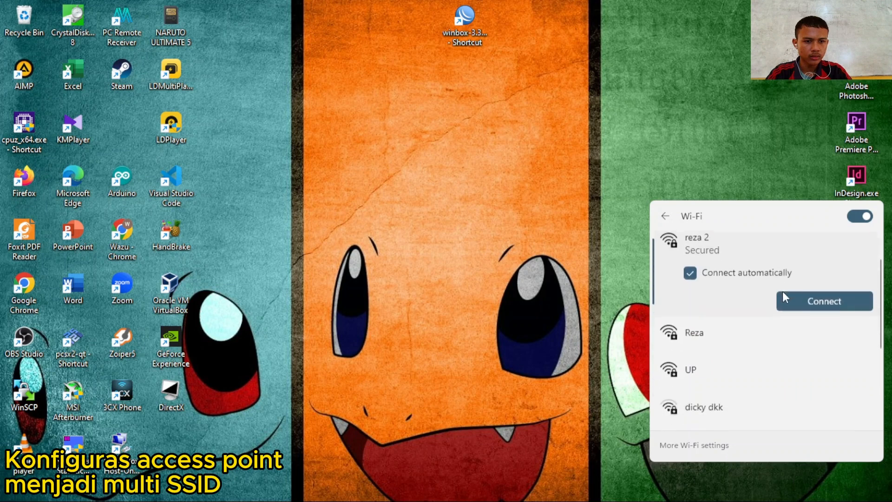
pyautogui.click(746, 319)
pyautogui.click(835, 265)
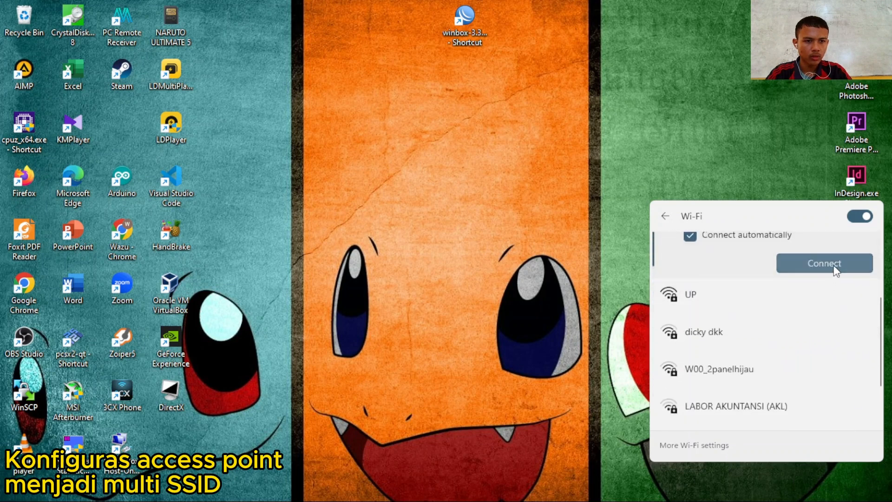
pyautogui.scroll(2, 757, 302)
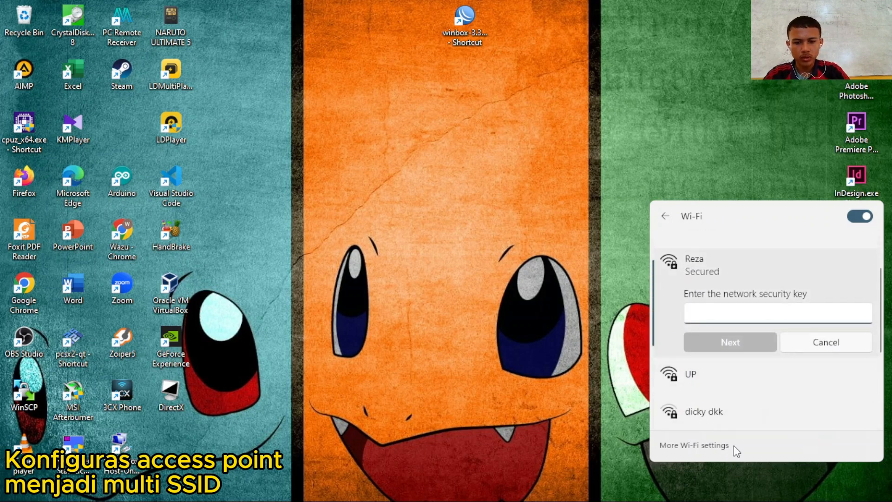
pyautogui.write('•••••••••')
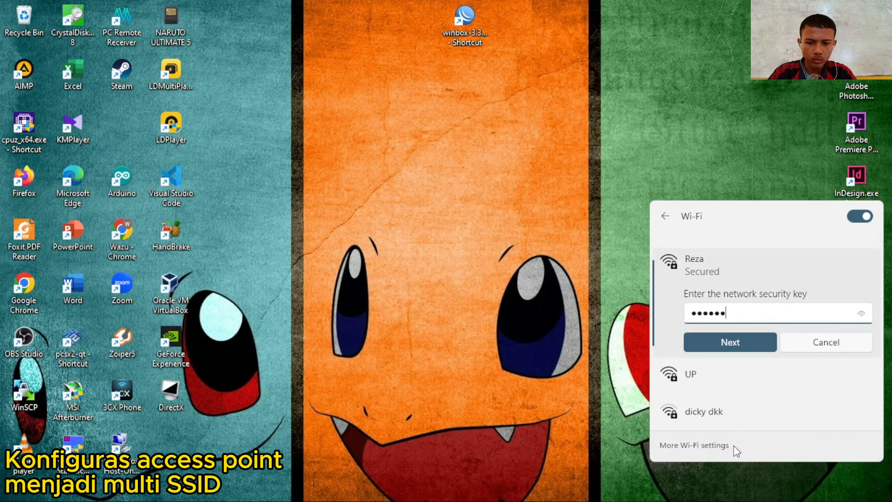
pyautogui.click(730, 341)
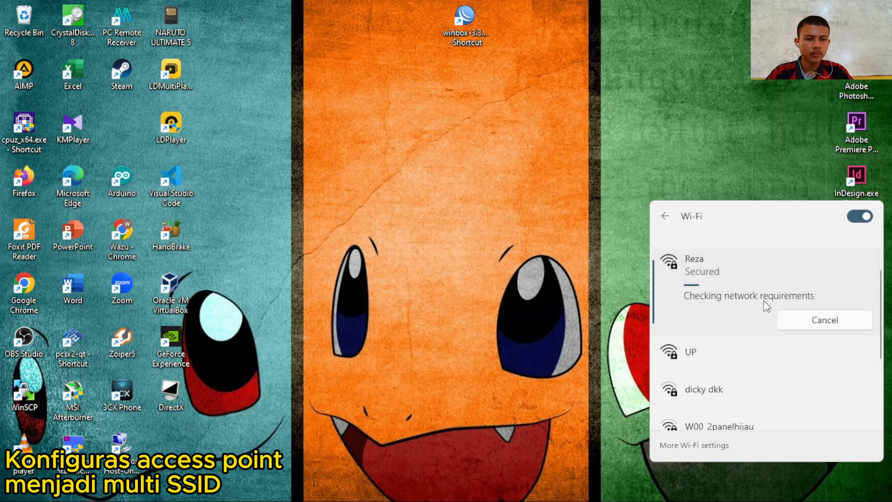
pyautogui.click(575, 305)
pyautogui.moveTo(650, 497)
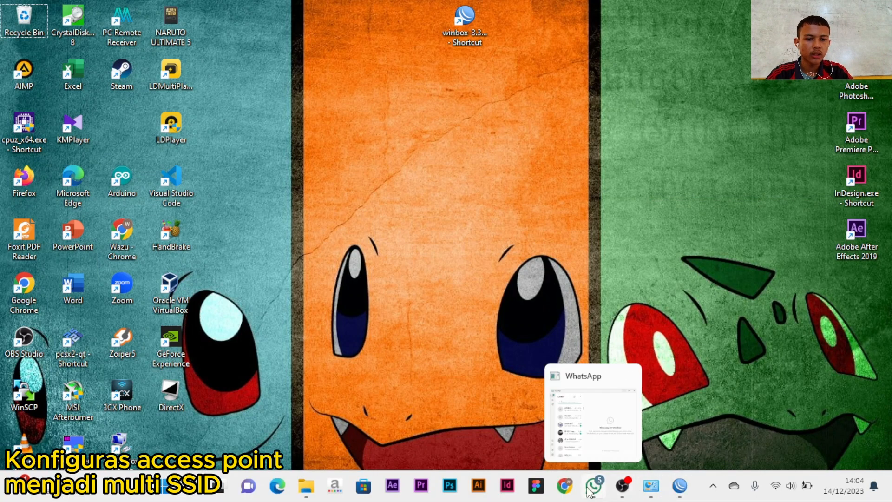
# - Load the YouTube bookmark in Chrome and check the network connection status
pyautogui.click(567, 488)
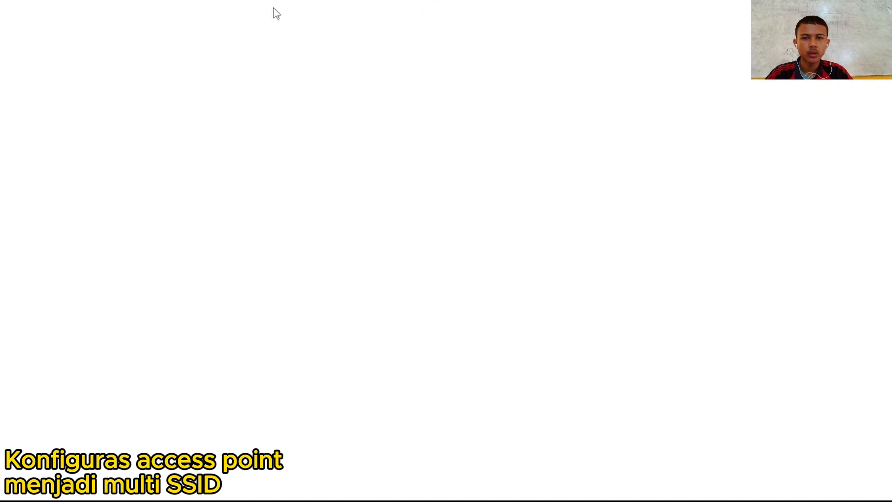
pyautogui.click(115, 71)
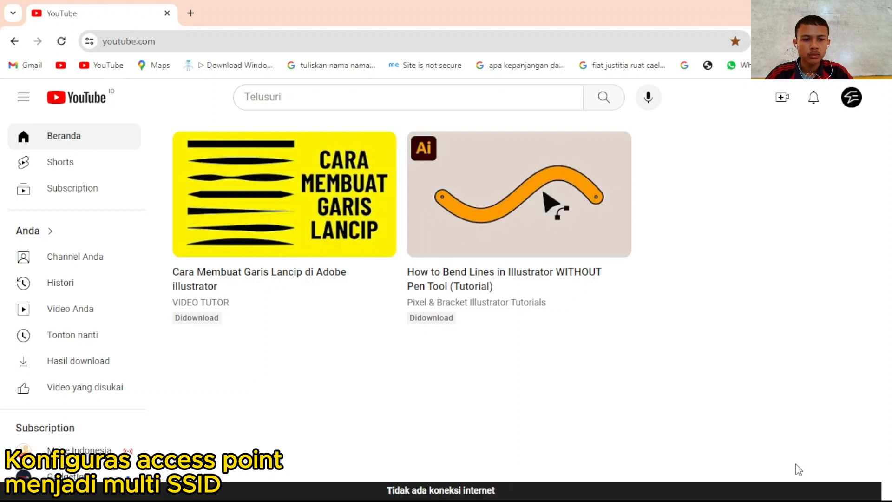
pyautogui.moveTo(799, 501)
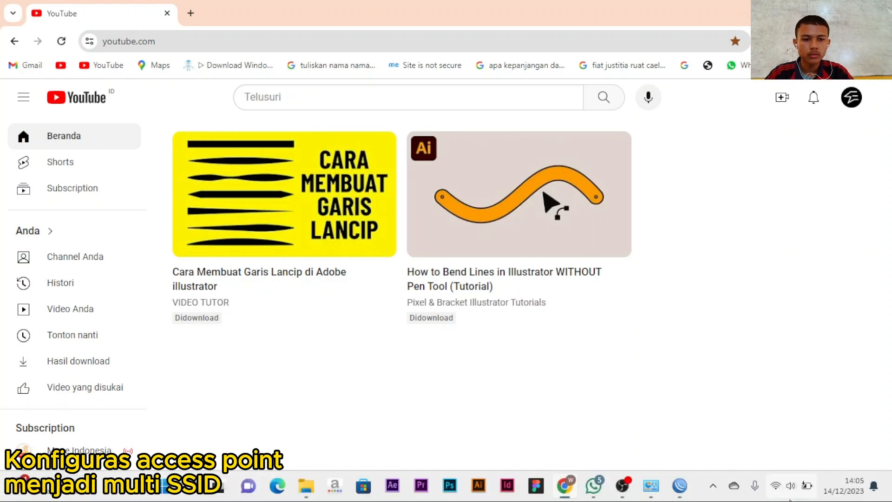
pyautogui.click(777, 488)
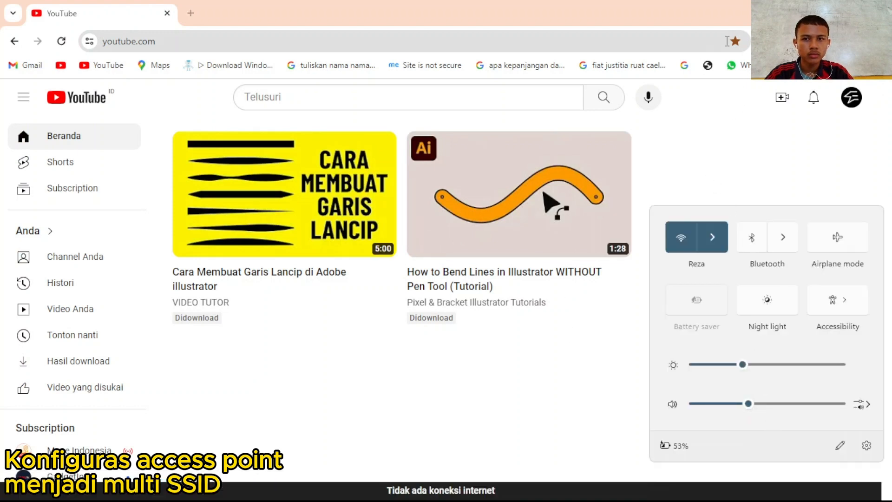
pyautogui.press('super+d')
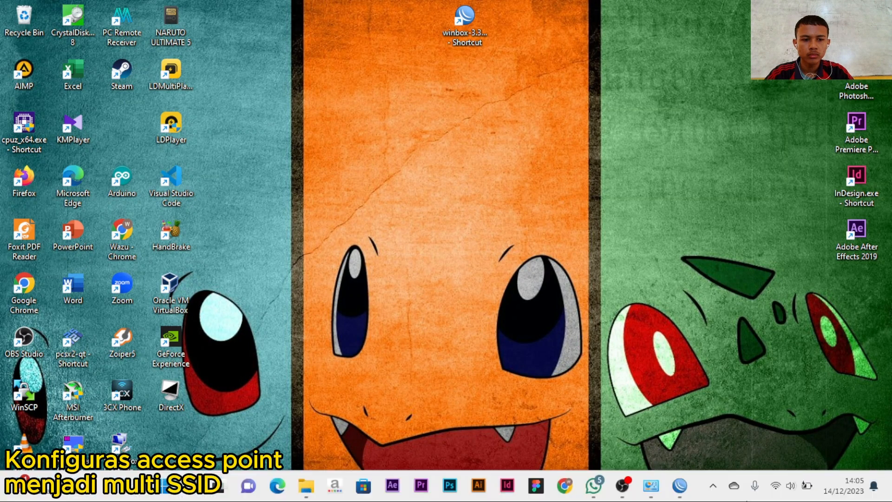
pyautogui.click(624, 486)
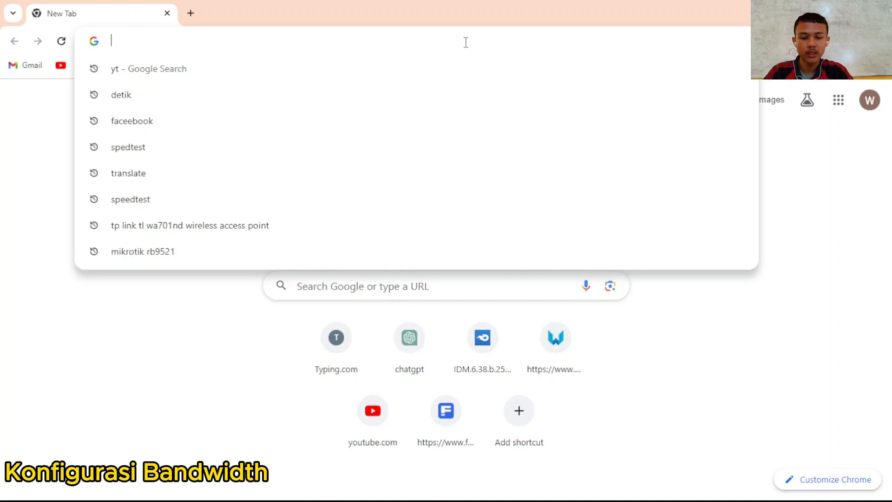
# - Search 'yt', open the YouTube home page, then start typing 'fa' in a new tab
pyautogui.write('yt')
pyautogui.press('Return')
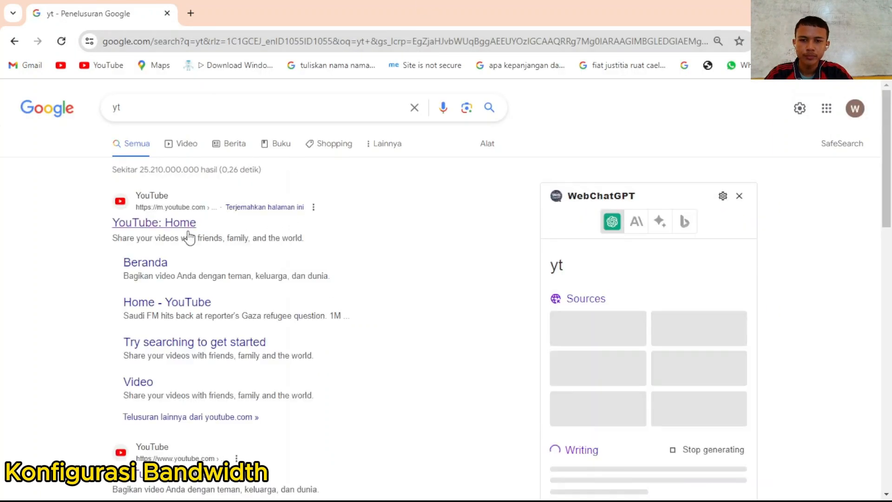
pyautogui.click(188, 224)
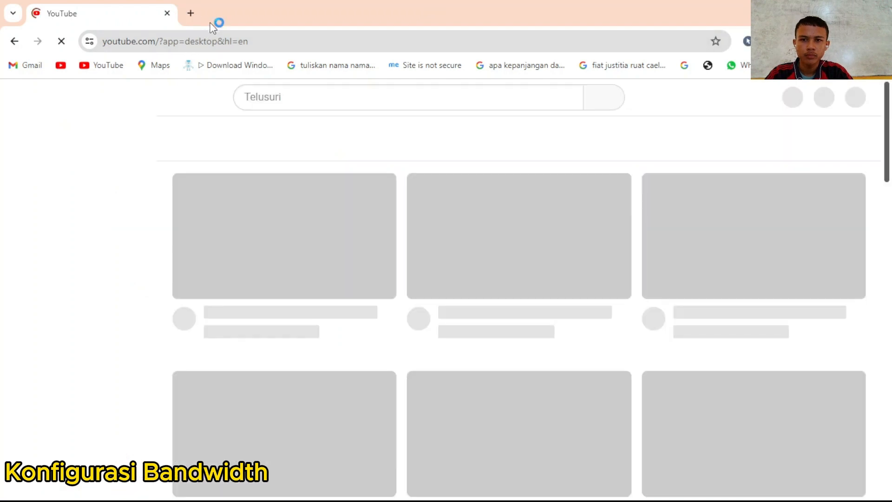
pyautogui.click(190, 13)
pyautogui.click(192, 35)
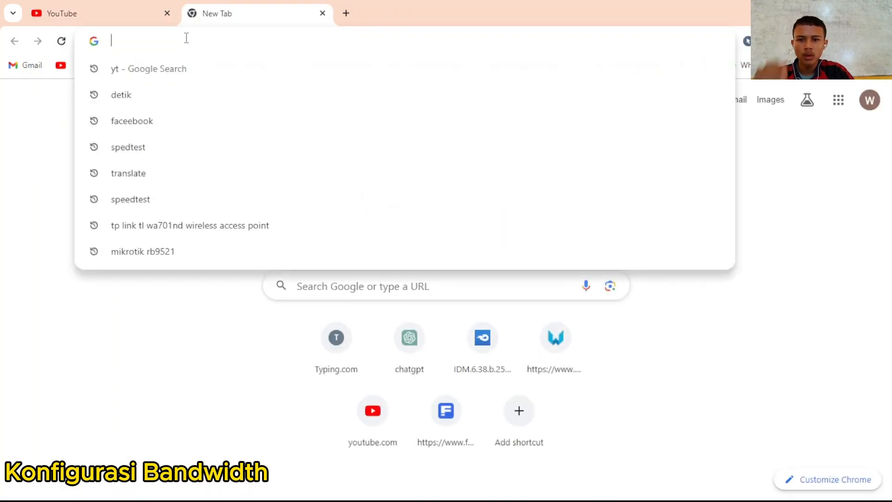
pyautogui.write('fa')
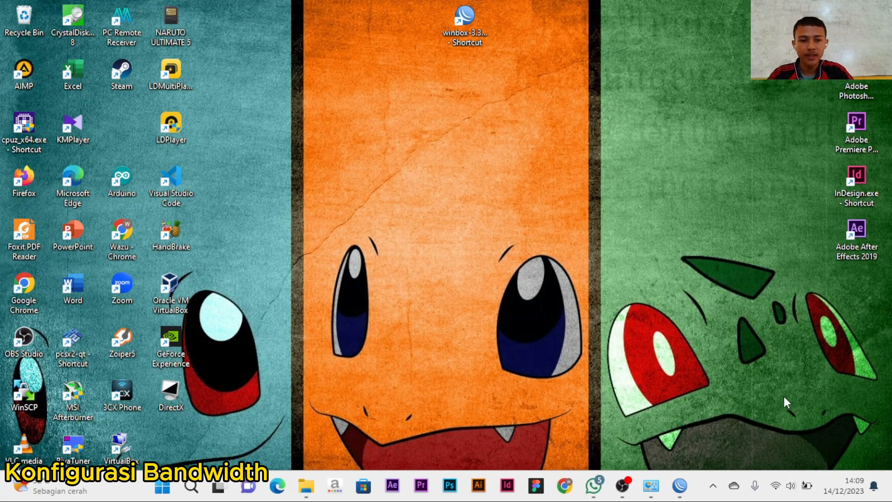
# - Log WinBox into the discovered RB951Ui-2HnD router, maximize the session, and open Queues
pyautogui.click(679, 485)
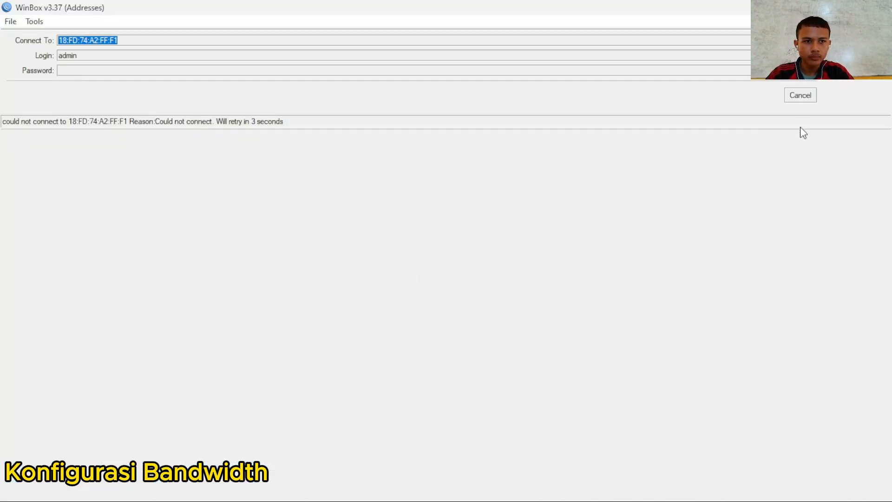
pyautogui.click(803, 98)
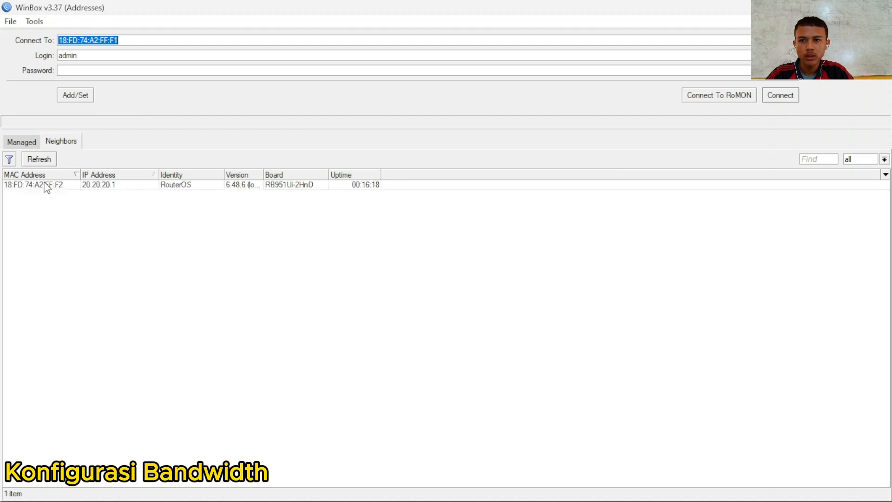
pyautogui.click(47, 185)
pyautogui.click(766, 94)
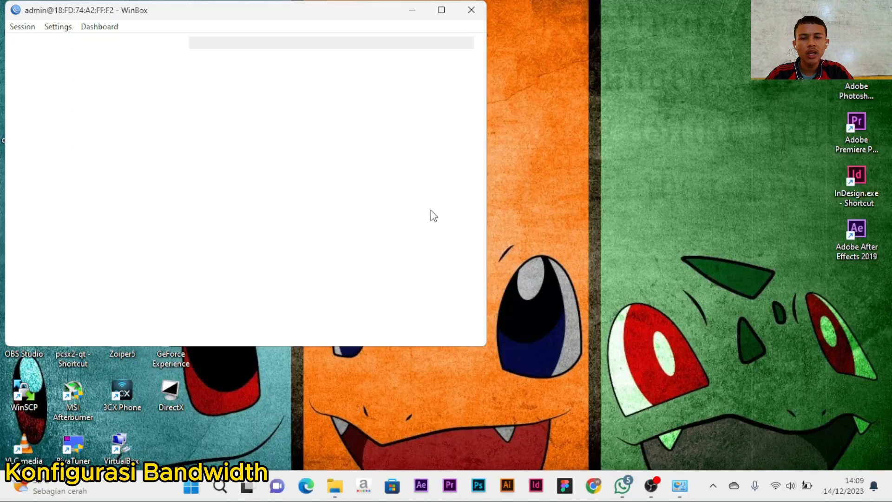
pyautogui.click(450, 13)
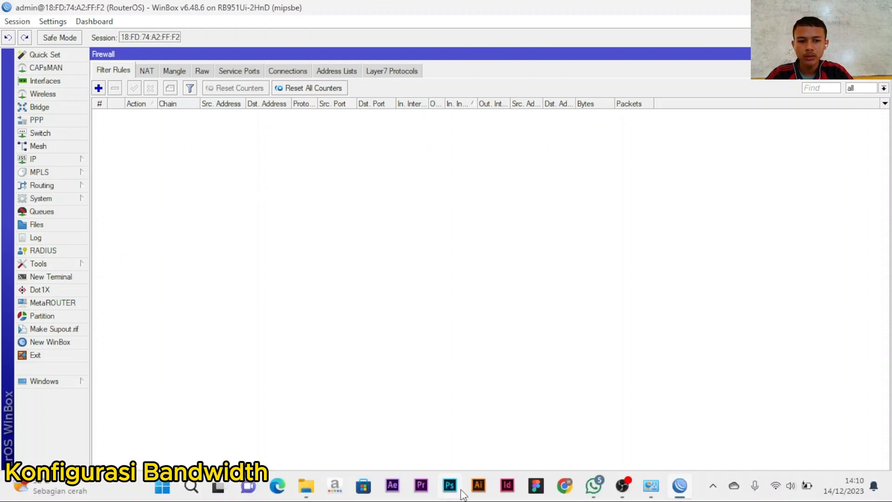
pyautogui.moveTo(622, 486)
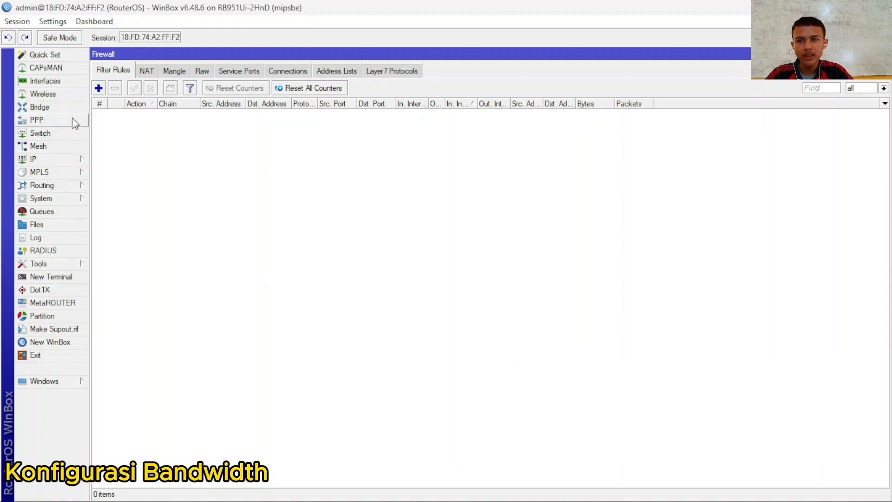
pyautogui.click(52, 210)
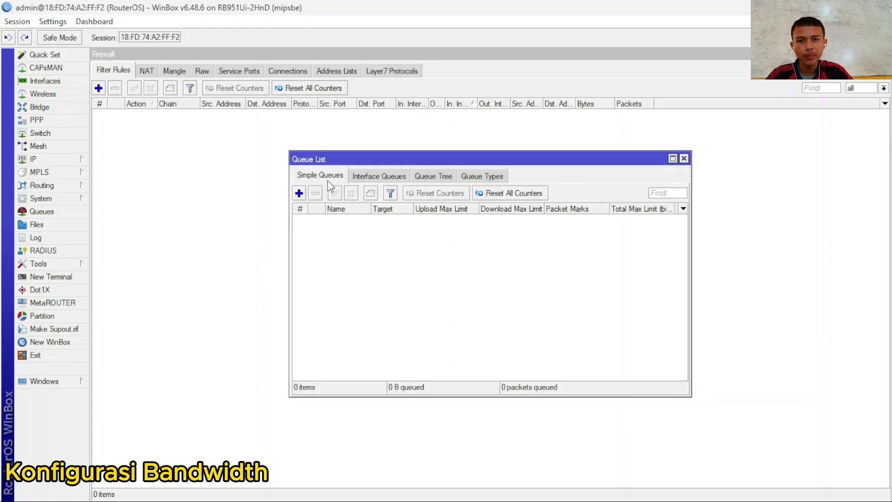
# - Create a new simple queue named Bandwidth CL1 targeting ether2-Client 1
pyautogui.click(299, 194)
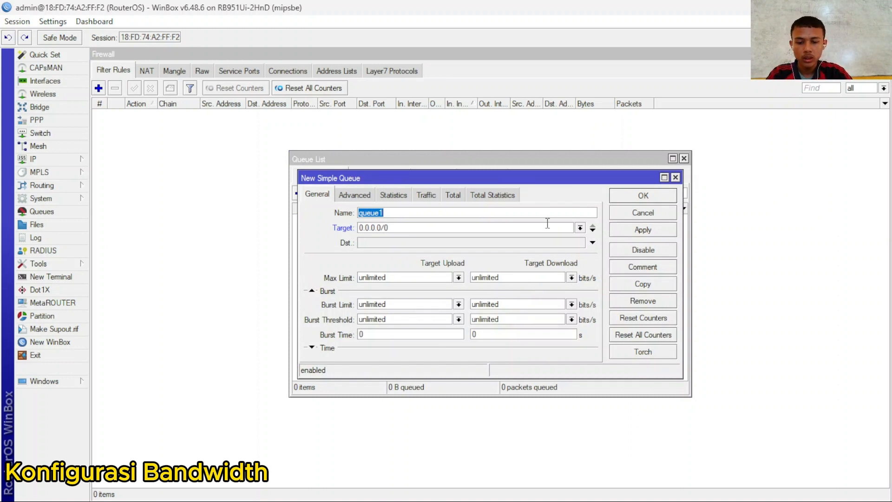
pyautogui.write('Bandwidth CL1')
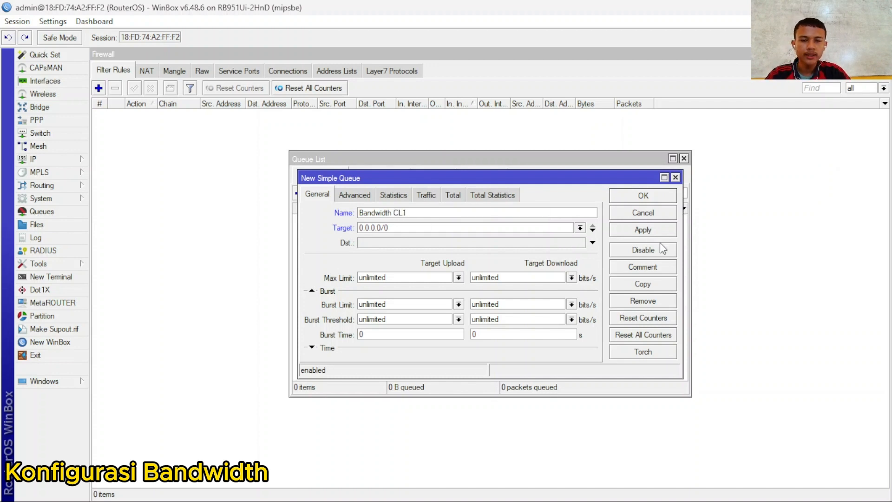
pyautogui.click(580, 227)
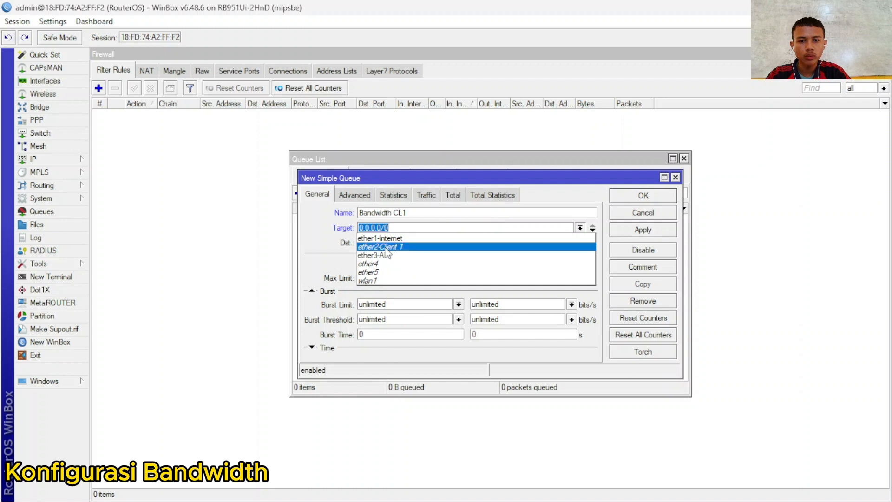
pyautogui.click(428, 246)
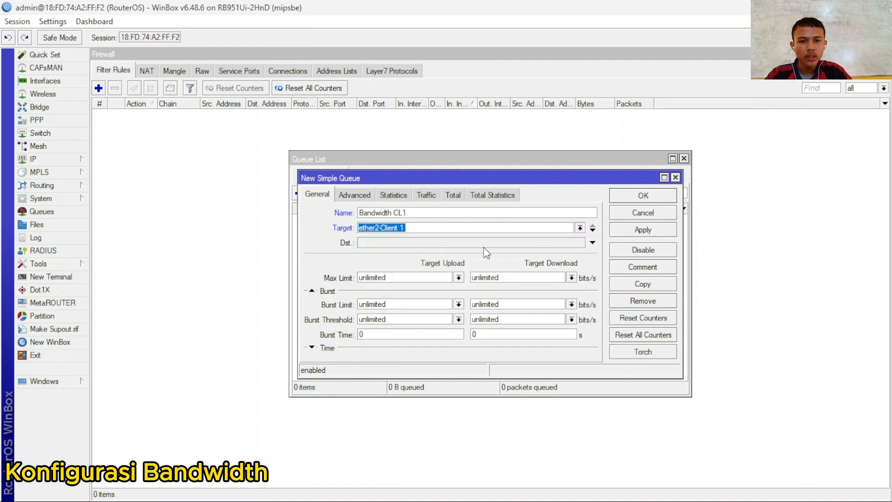
# - Clear the destination, set 5M upload and 5M download max limits, and apply
pyautogui.click(592, 242)
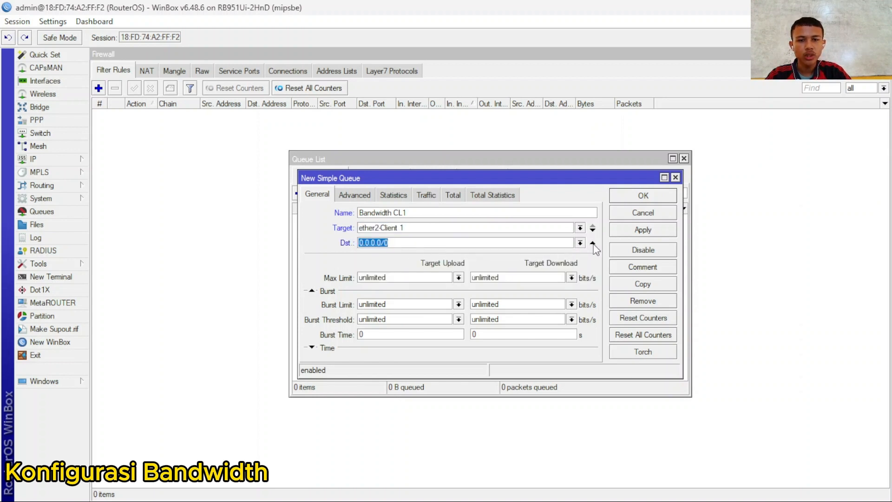
pyautogui.click(582, 242)
pyautogui.click(582, 242)
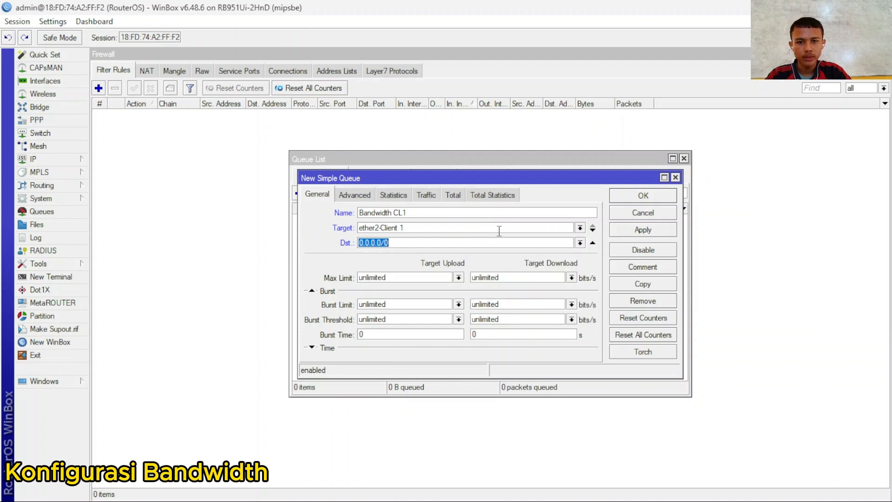
pyautogui.click(593, 242)
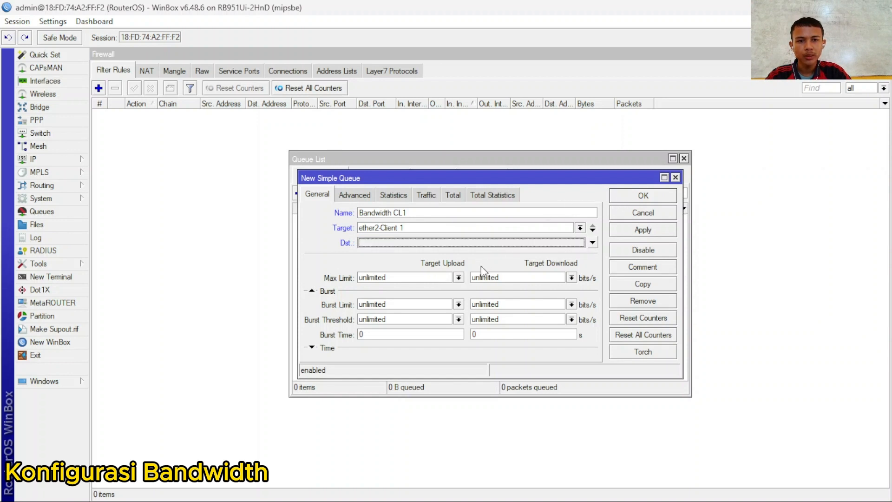
pyautogui.click(460, 278)
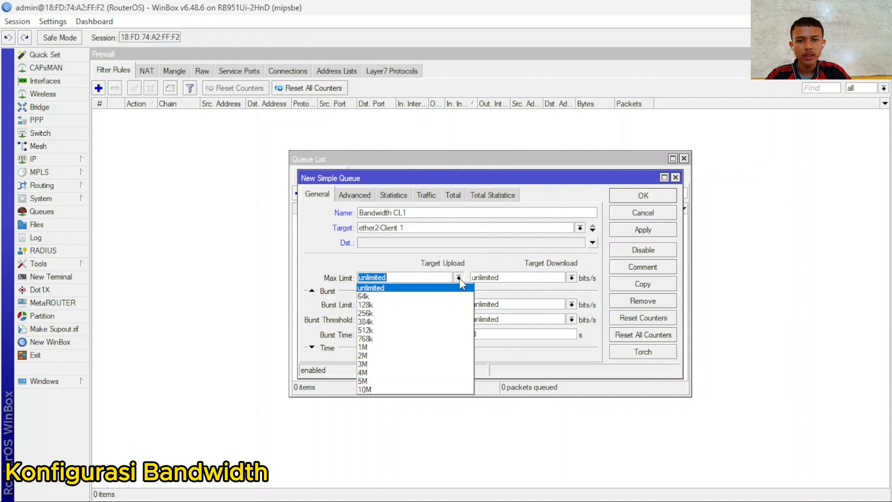
pyautogui.click(393, 379)
pyautogui.click(570, 279)
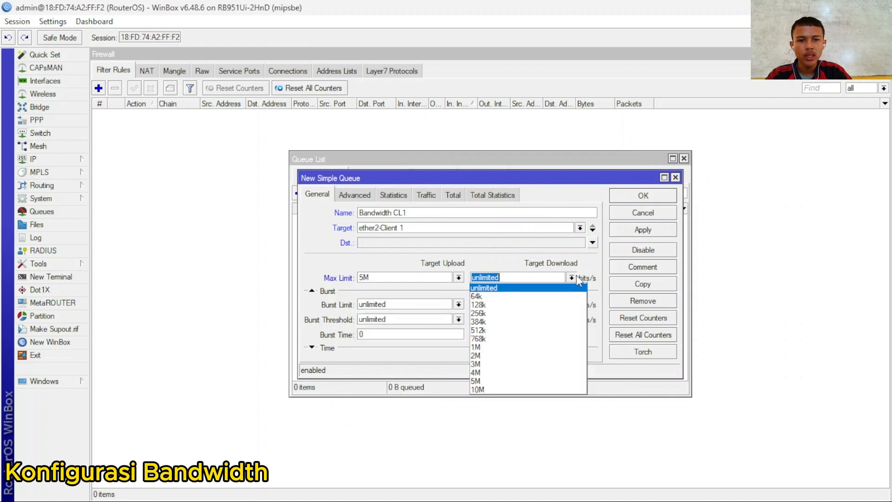
pyautogui.click(483, 382)
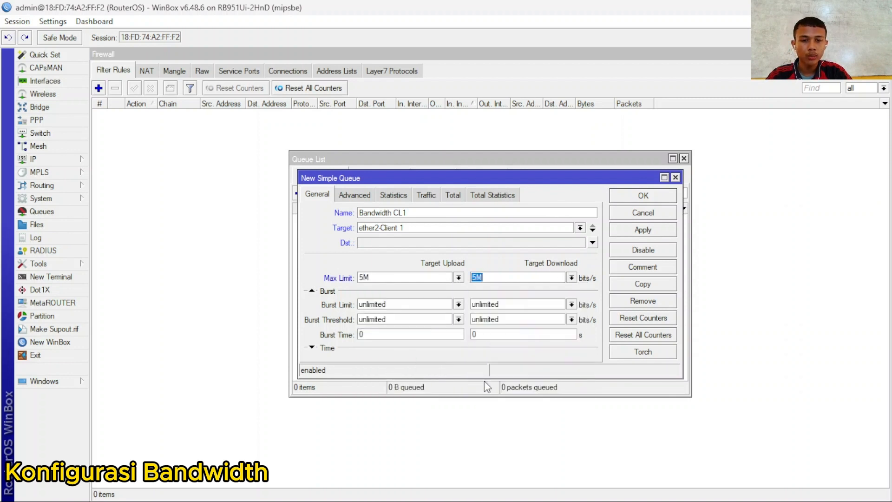
pyautogui.click(645, 230)
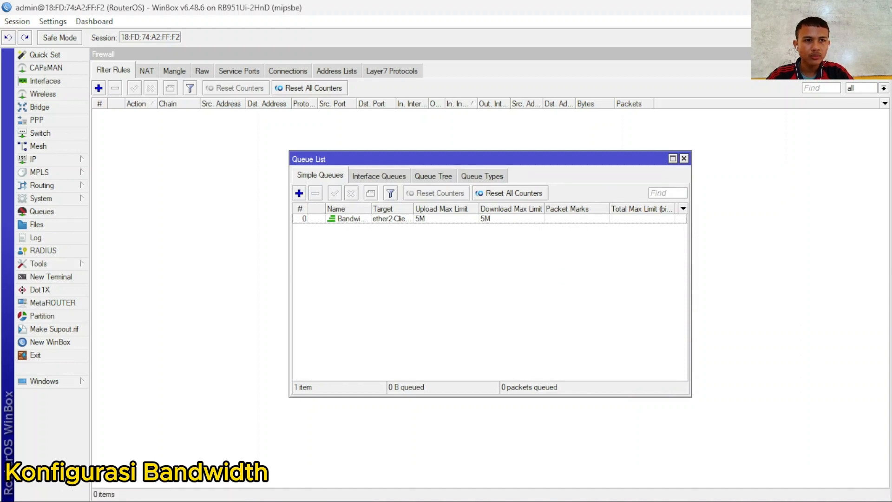
# - Re-enable the Ethernet adapter in Network Connections and minimize that window
pyautogui.click(680, 495)
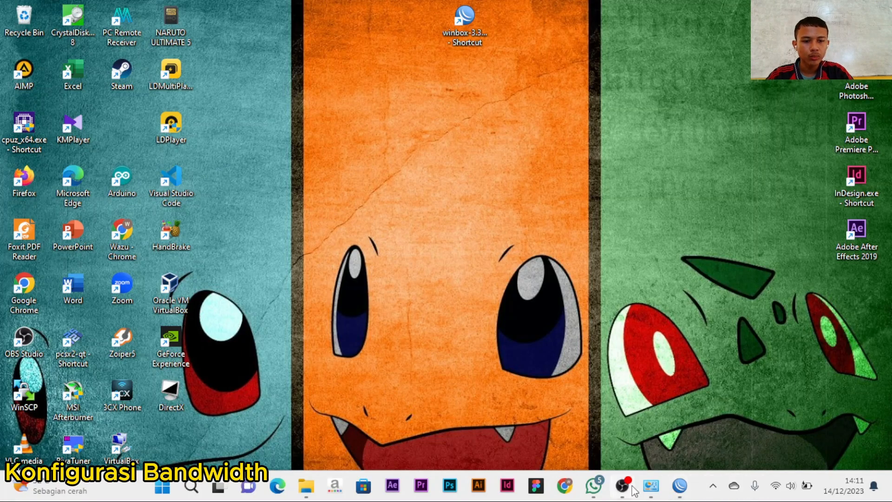
pyautogui.moveTo(650, 487)
pyautogui.click(691, 414)
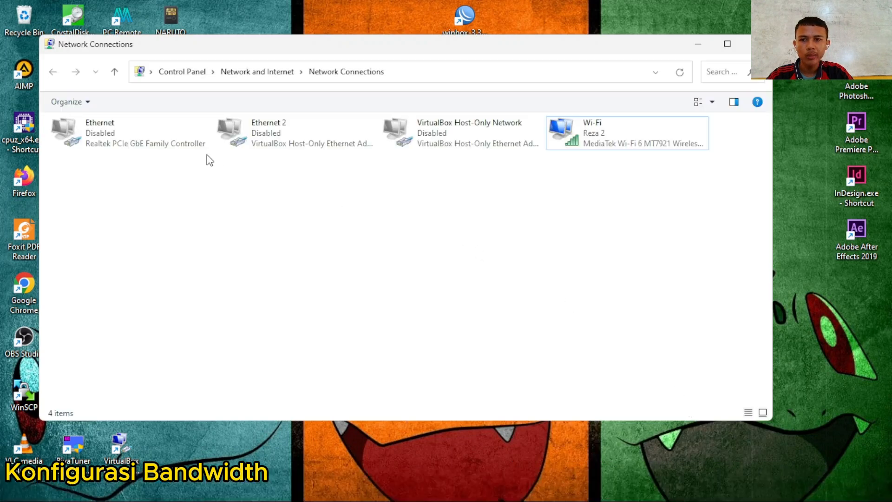
pyautogui.rightClick(144, 124)
pyautogui.click(202, 135)
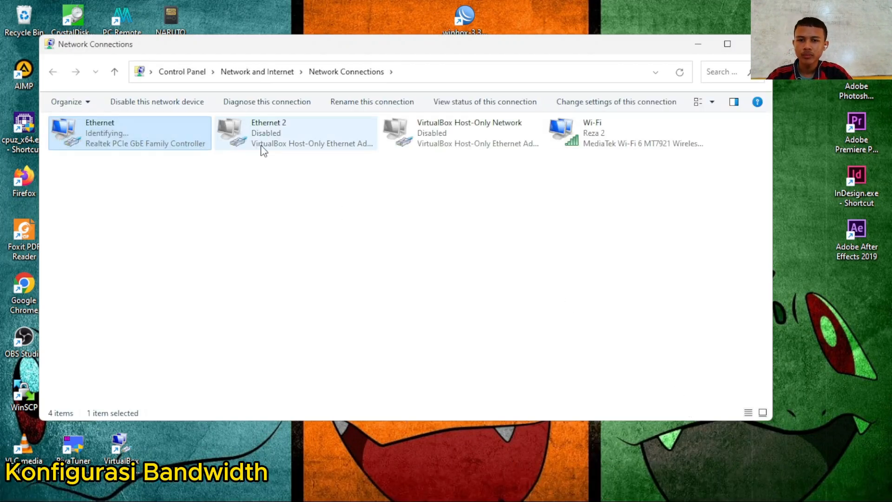
pyautogui.click(691, 43)
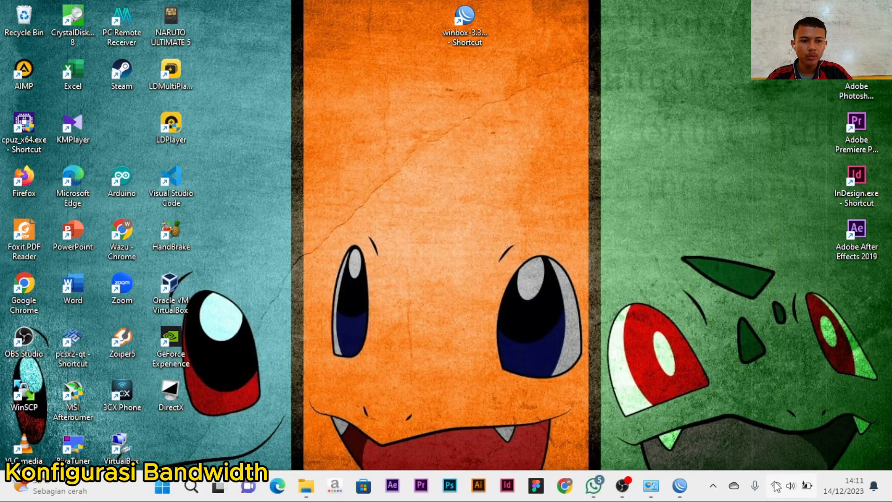
# - Search 'spedtest' in Chrome and run Google's speed test, measuring about 4.77 Mbps download
pyautogui.click(565, 485)
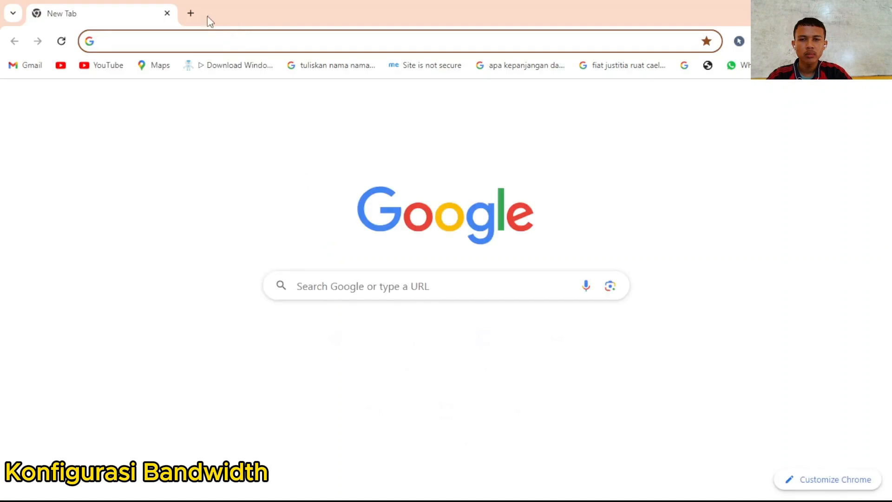
pyautogui.click(166, 39)
pyautogui.write('sped')
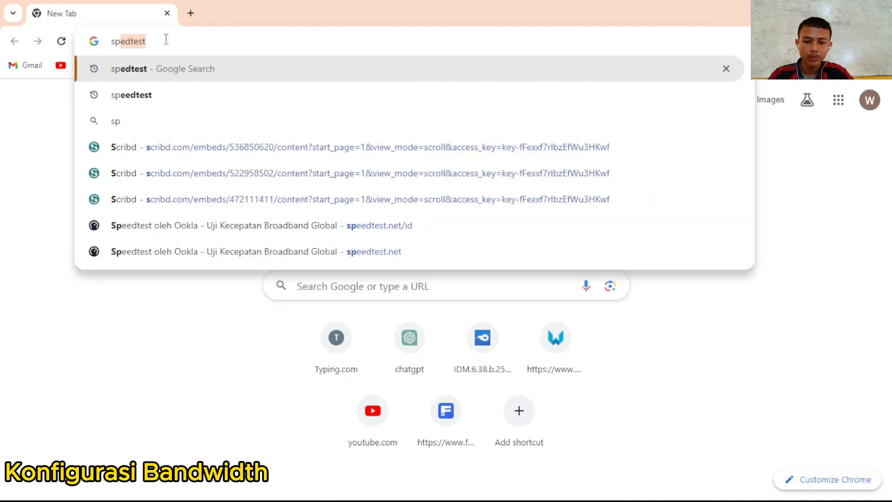
pyautogui.write('test')
pyautogui.press('Return')
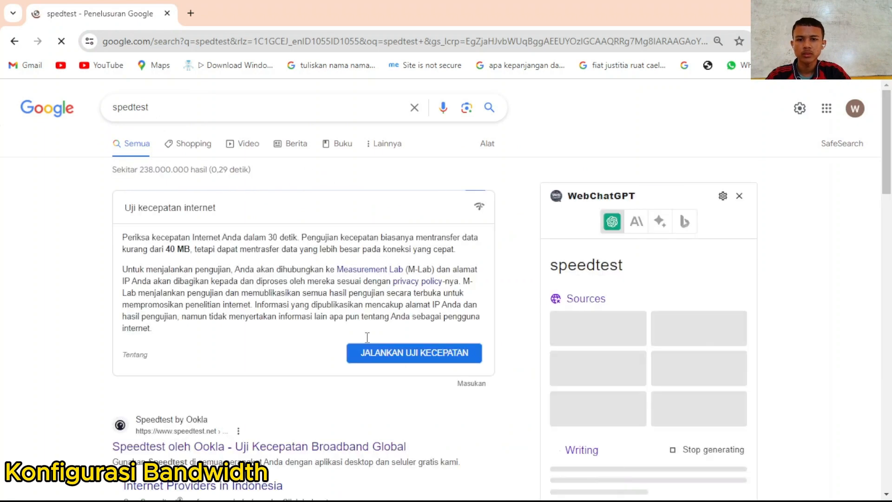
pyautogui.click(371, 354)
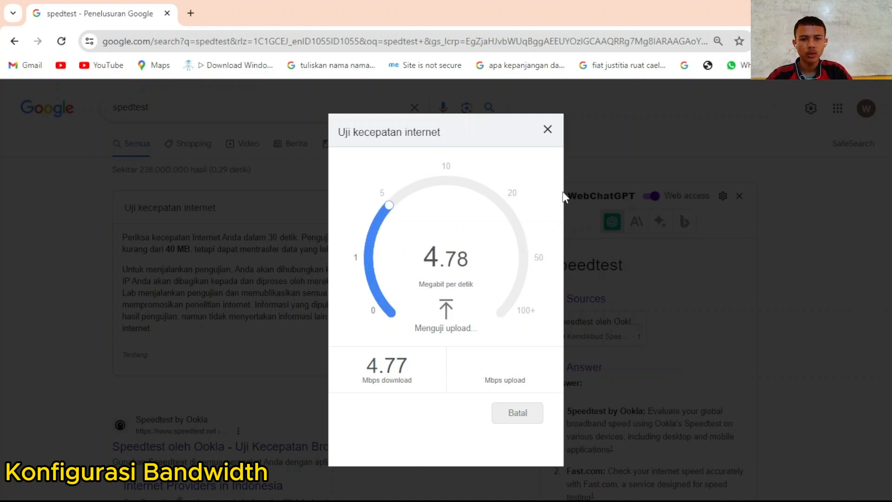
pyautogui.click(548, 130)
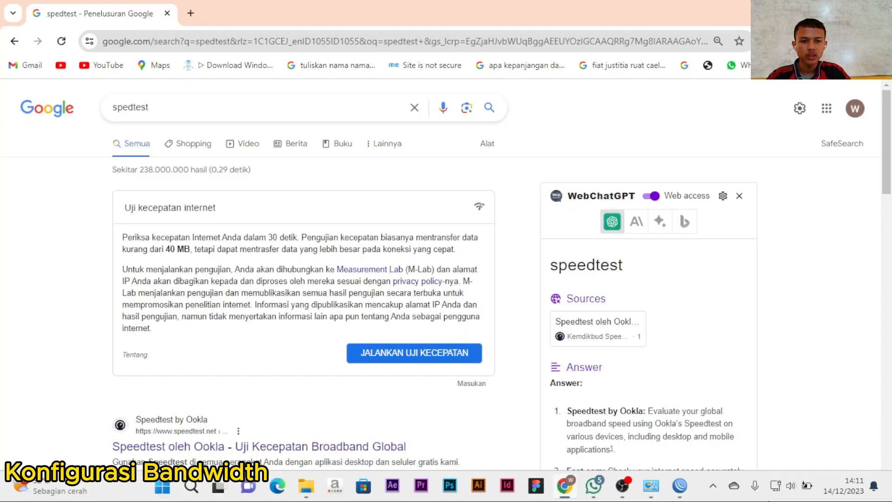
# - Select the Bandwidth CL1 queue, then start and cancel a speed test in Chrome
pyautogui.click(679, 485)
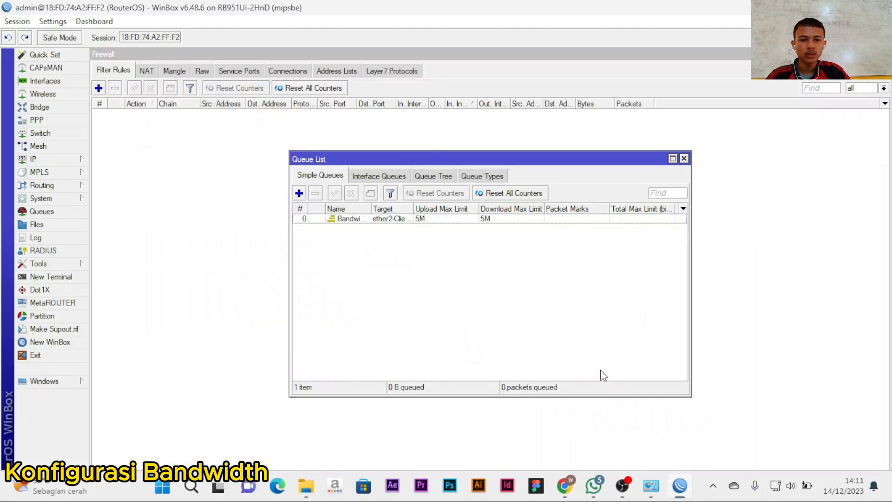
pyautogui.click(363, 219)
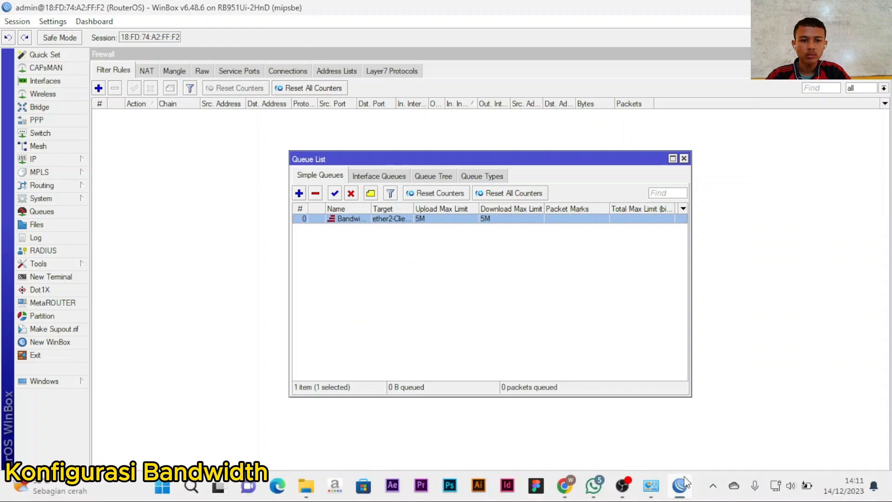
pyautogui.click(573, 493)
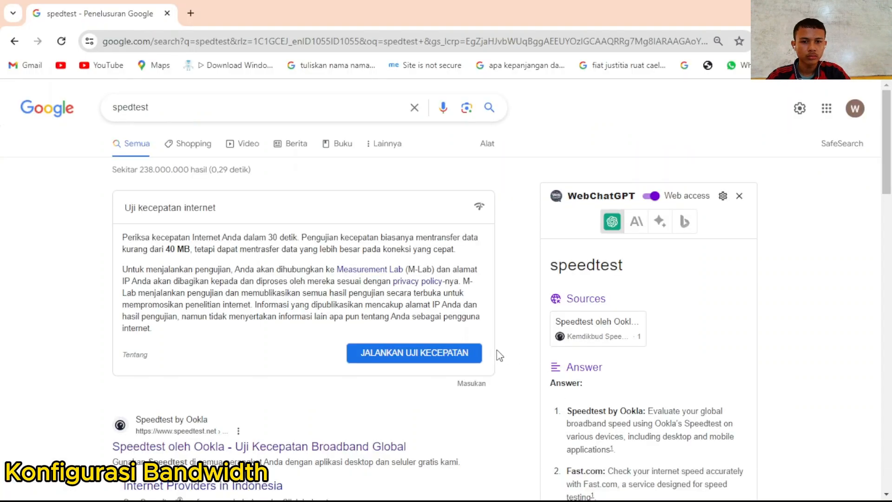
pyautogui.click(463, 359)
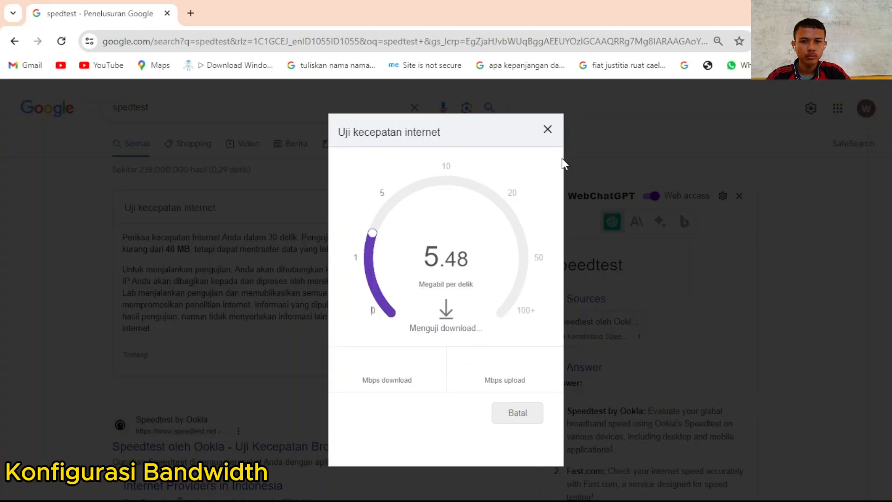
pyautogui.click(592, 177)
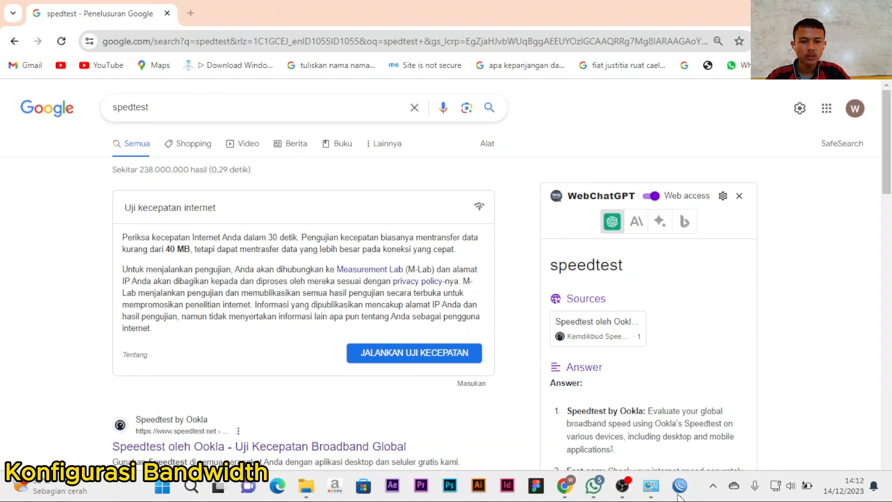
# - Disable the Bandwidth CL1 queue and rerun the speed test without the limit
pyautogui.click(679, 487)
pyautogui.click(351, 193)
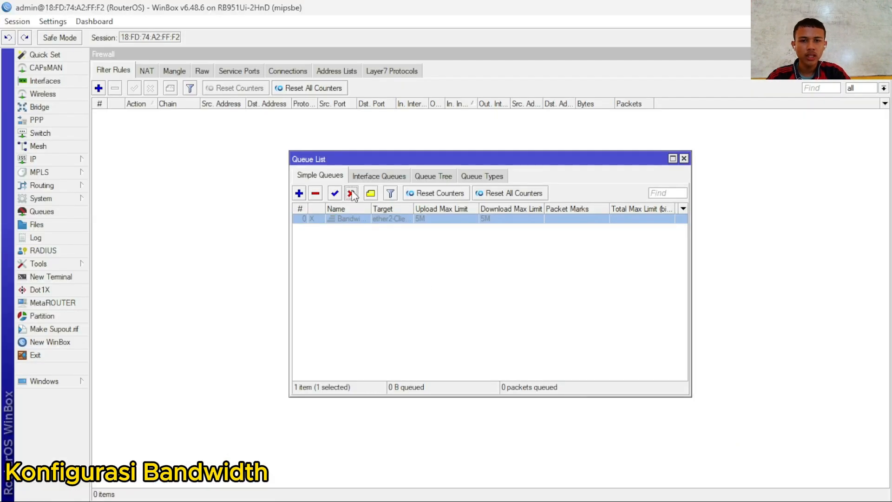
pyautogui.click(628, 490)
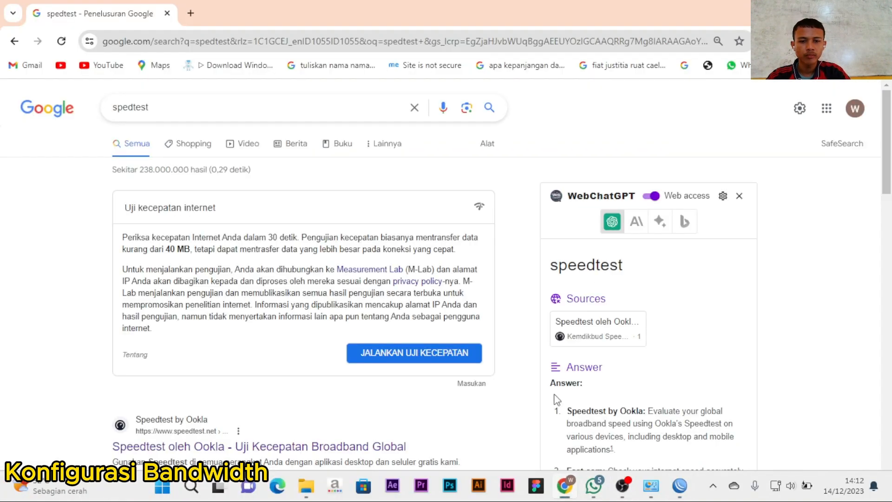
pyautogui.click(408, 353)
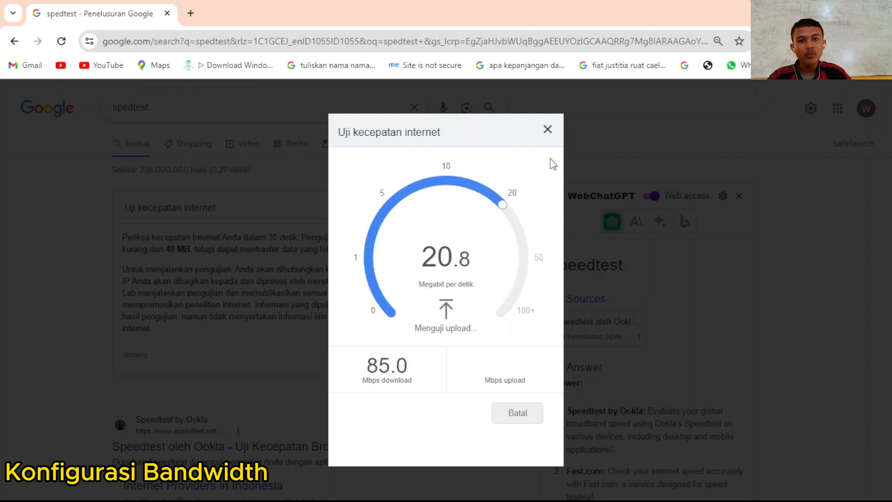
pyautogui.click(548, 130)
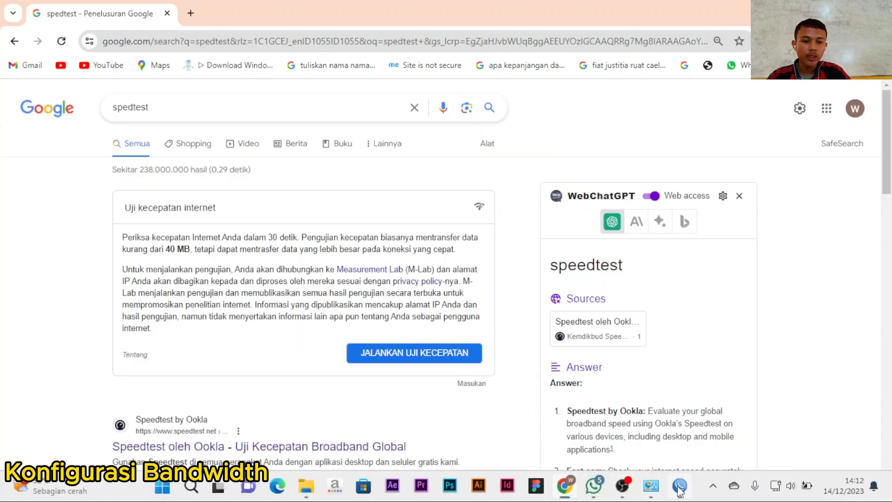
# - Re-enable the Bandwidth CL1 queue and start the speed test again
pyautogui.click(649, 484)
pyautogui.click(335, 192)
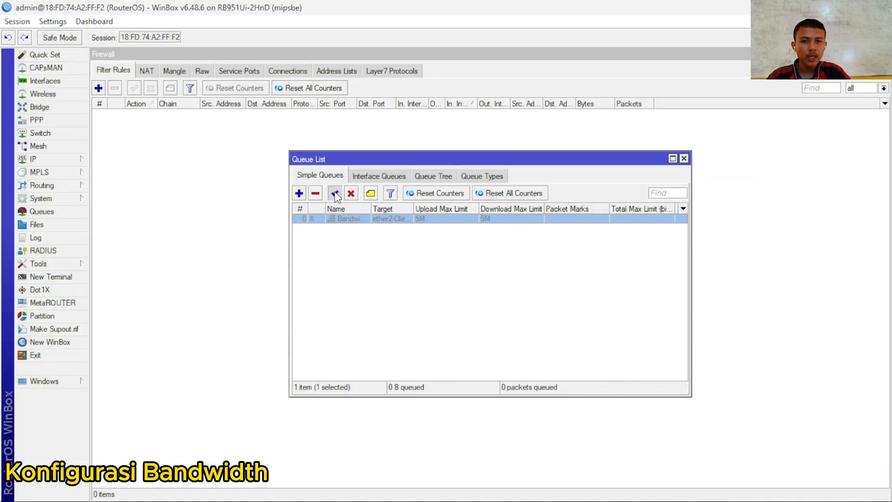
pyautogui.moveTo(717, 500)
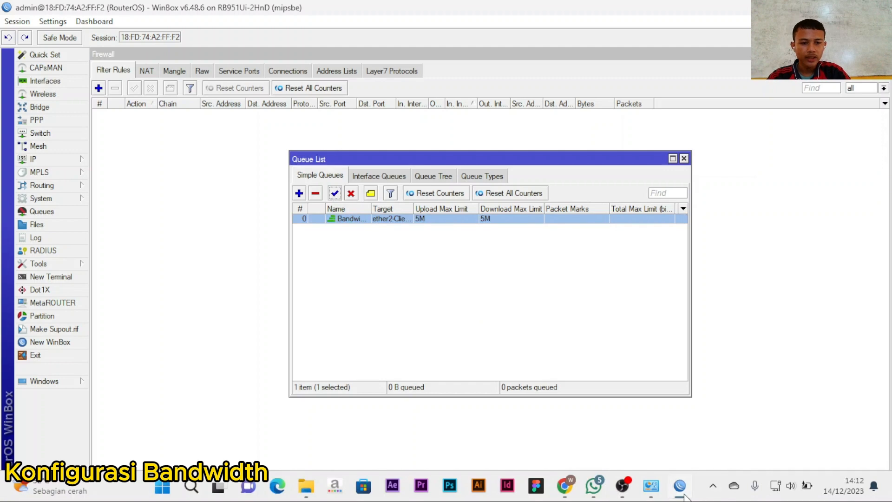
pyautogui.click(684, 493)
pyautogui.click(456, 356)
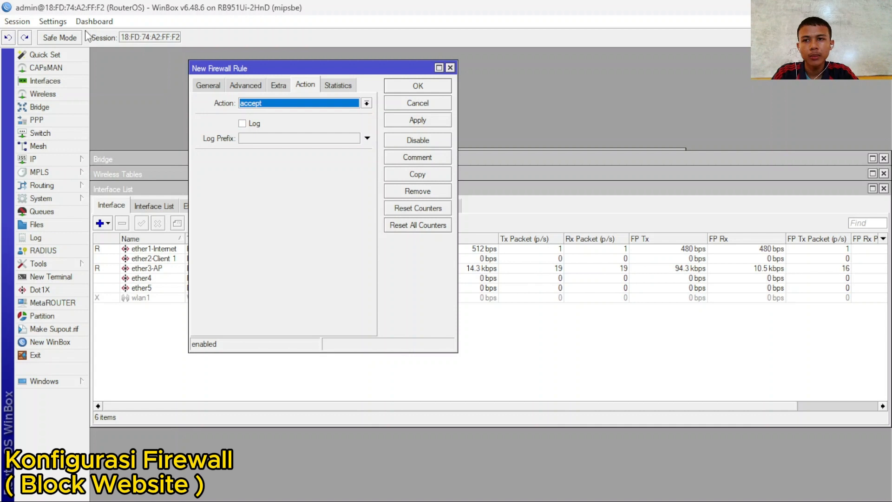
# - Close all WinBox windows, then open IP > Firewall on the Filter Rules list
pyautogui.click(21, 21)
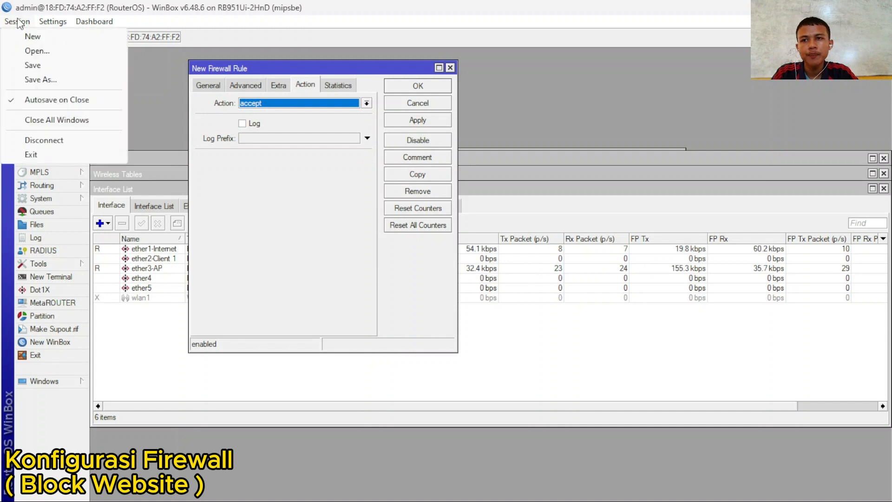
pyautogui.click(25, 119)
pyautogui.click(52, 160)
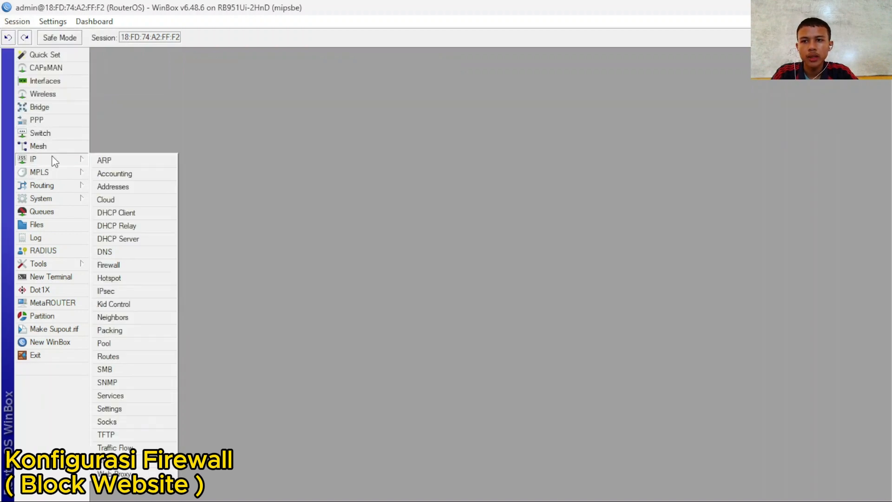
pyautogui.click(112, 266)
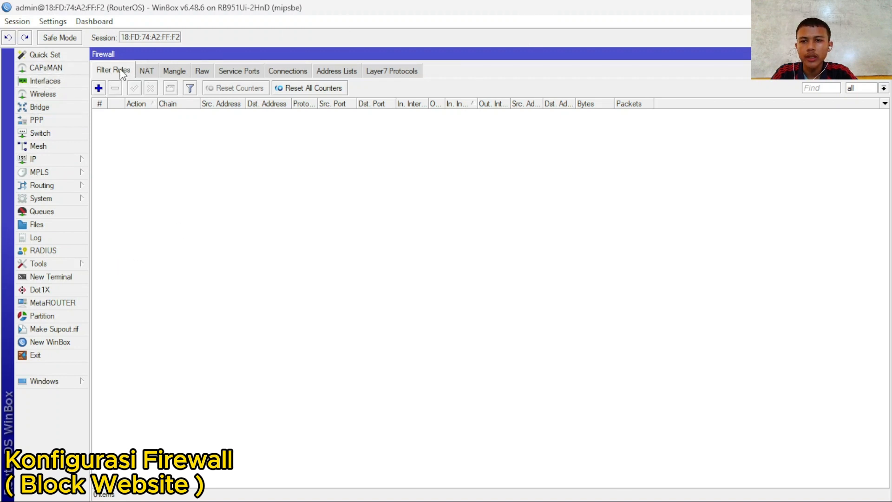
# - Start a new filter rule matching incoming interface ether3-AP
pyautogui.click(98, 88)
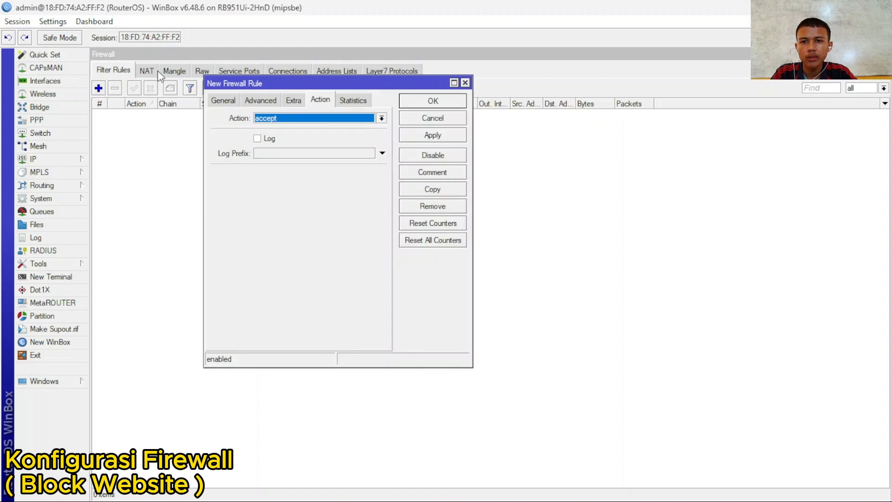
pyautogui.click(225, 103)
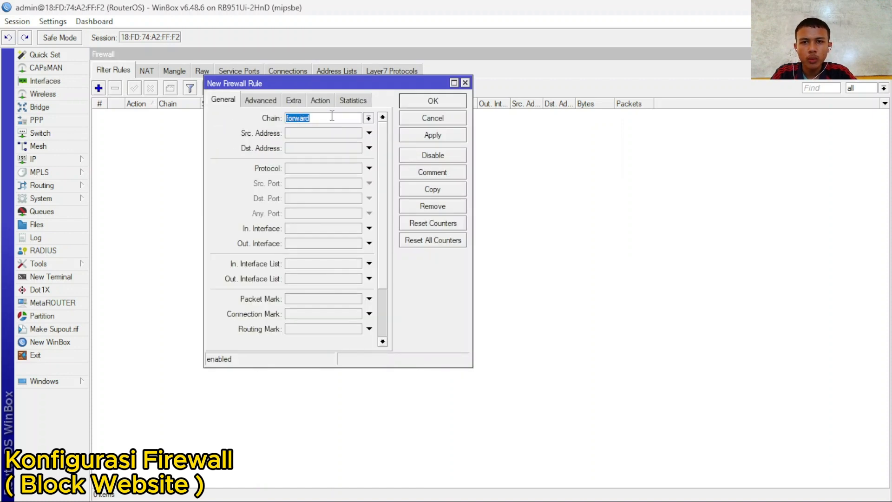
pyautogui.click(369, 228)
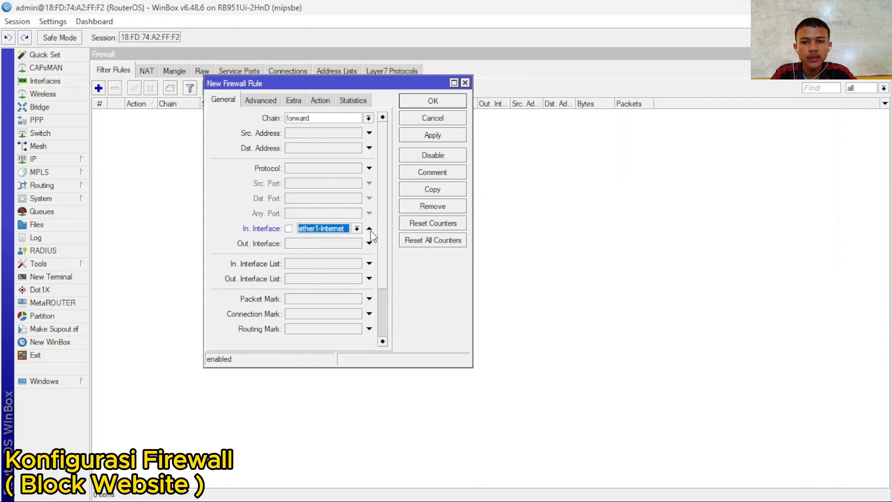
pyautogui.click(357, 229)
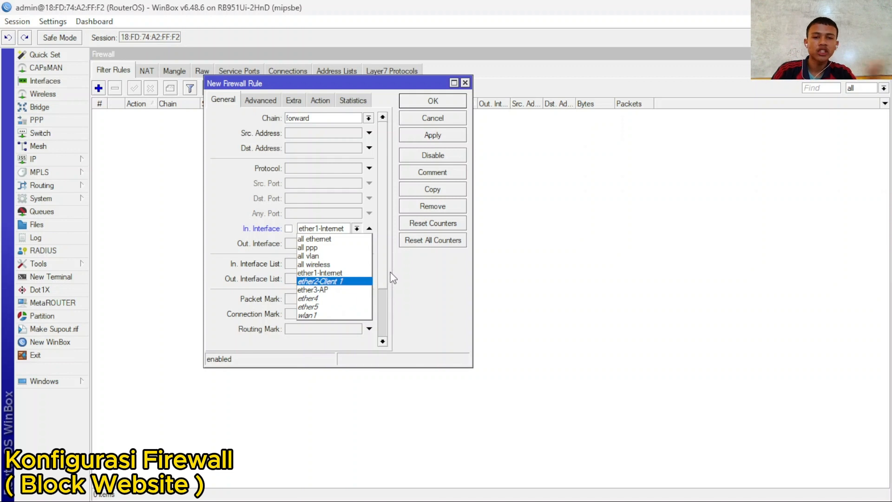
pyautogui.click(318, 291)
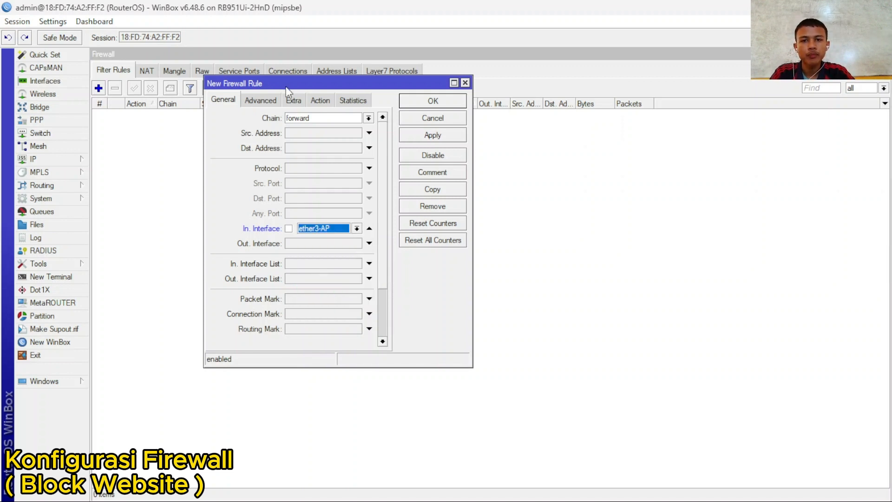
# - Set the rule's Content to detik and its action to drop, then save it
pyautogui.click(266, 99)
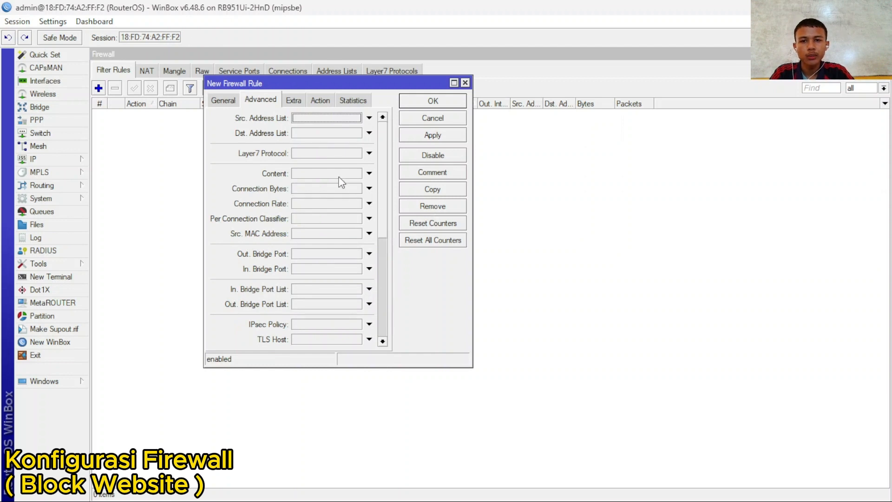
pyautogui.click(369, 173)
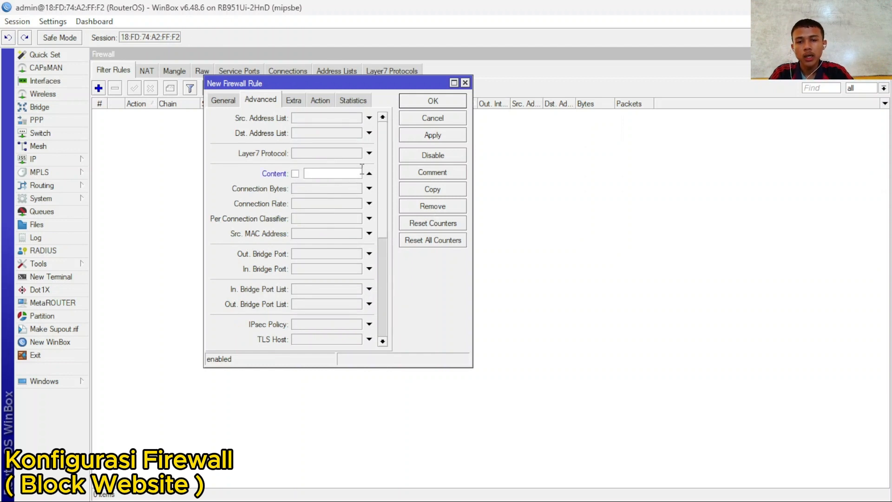
pyautogui.write('det')
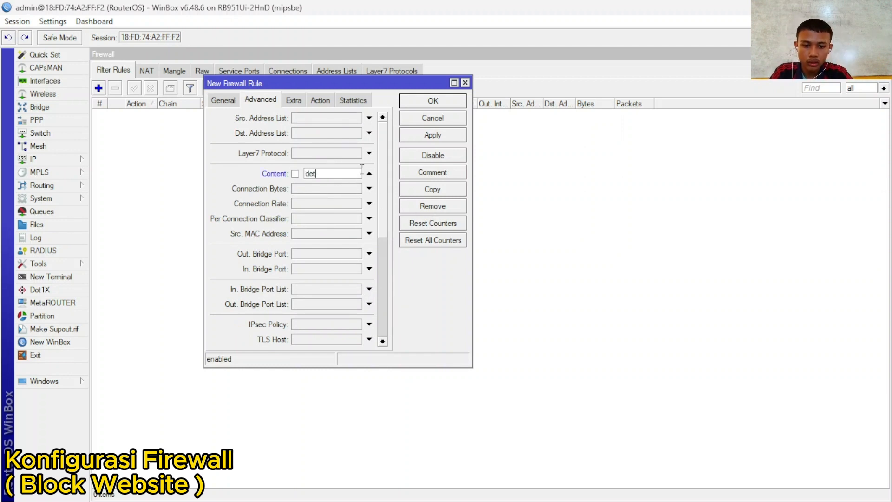
pyautogui.write('ik.com')
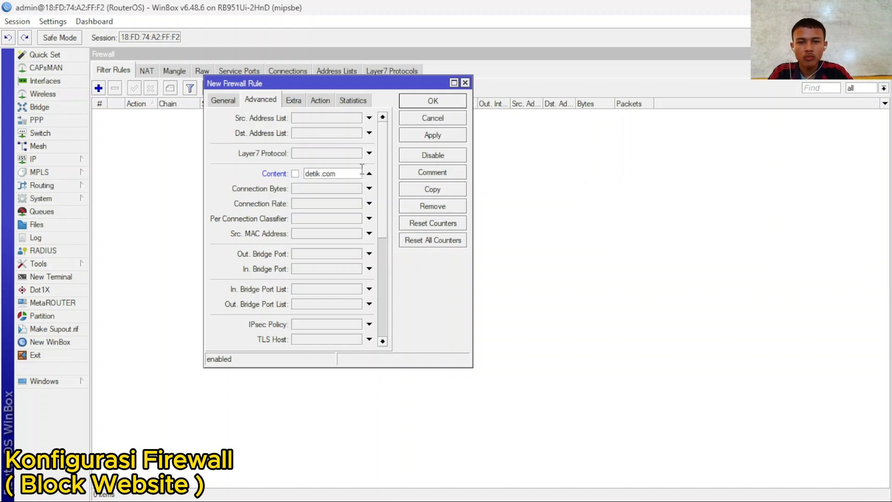
pyautogui.click(325, 103)
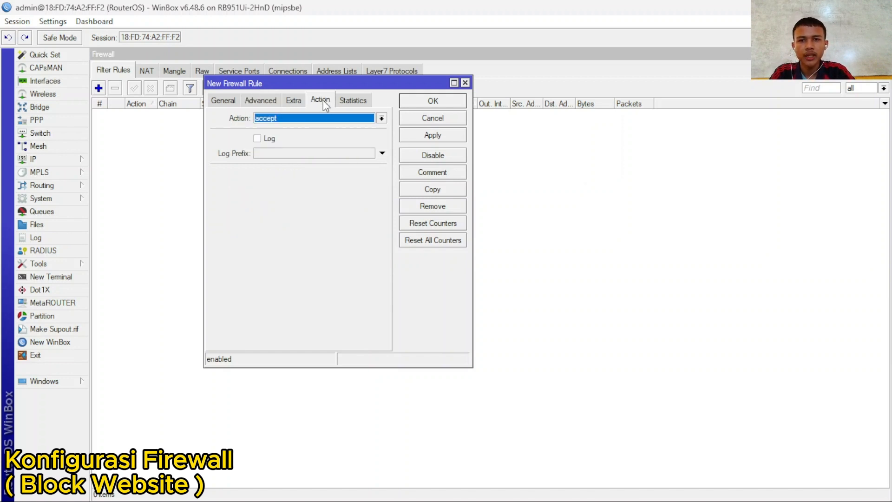
pyautogui.click(351, 119)
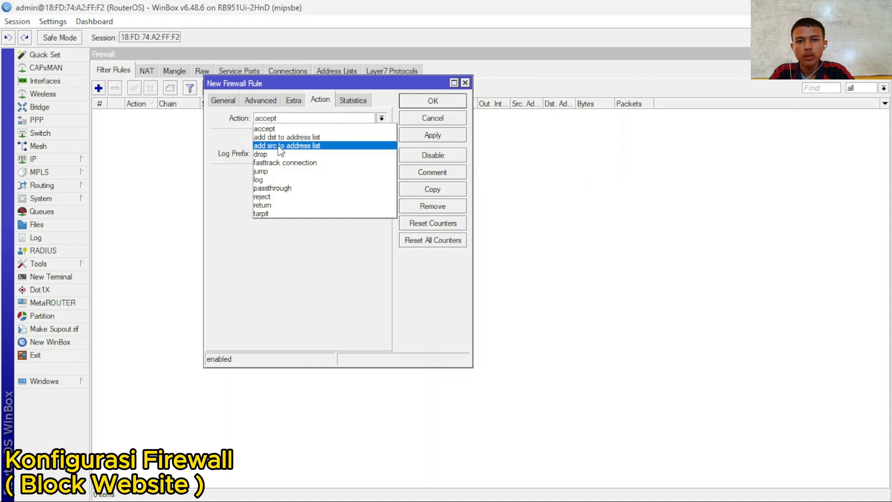
pyautogui.click(270, 151)
pyautogui.click(431, 136)
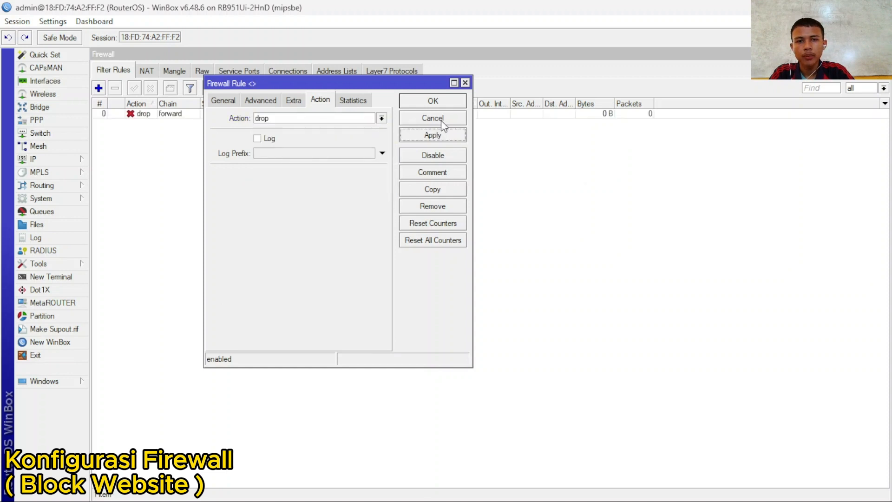
pyautogui.click(447, 100)
# - Load YouTube in Chrome as a comparison site
pyautogui.moveTo(699, 500)
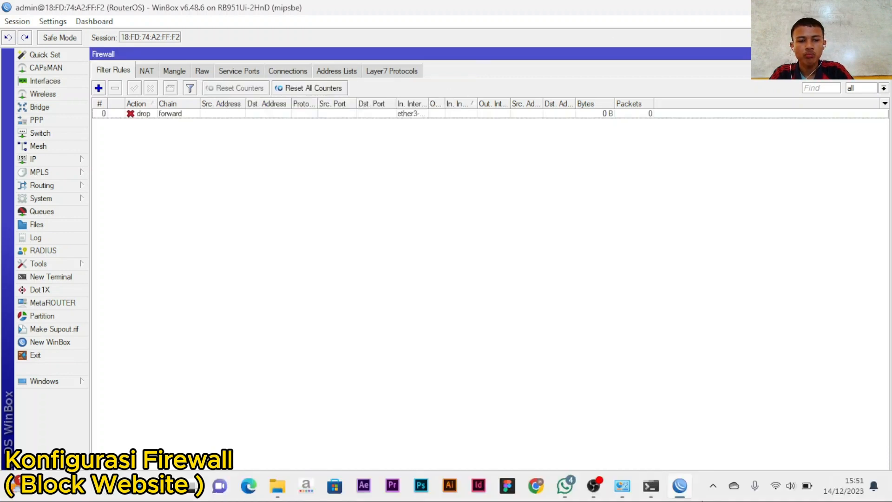
pyautogui.click(544, 481)
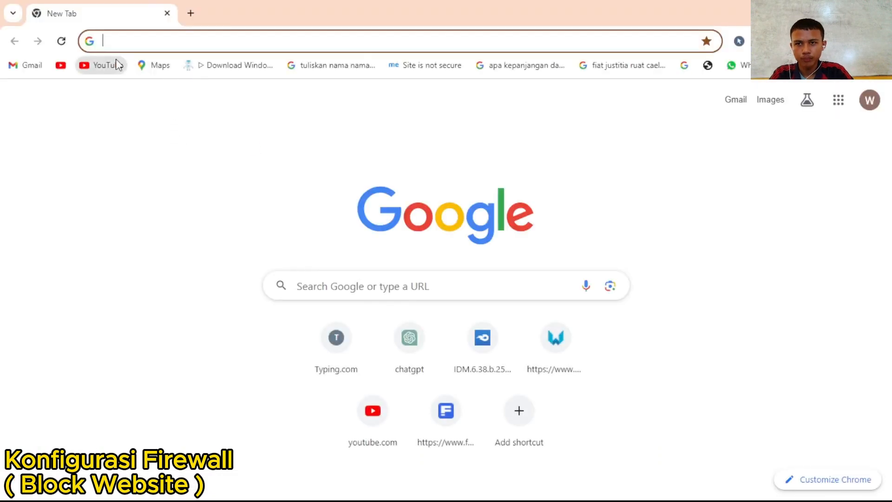
pyautogui.click(114, 63)
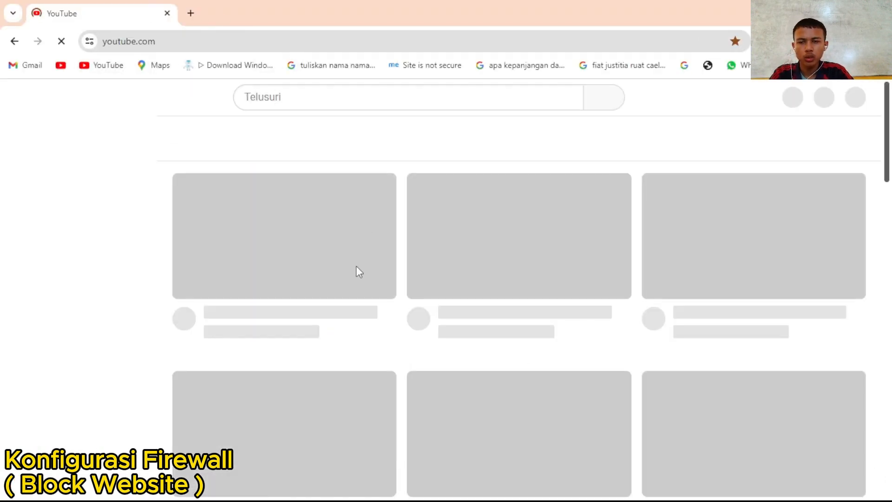
pyautogui.scroll(-4, 623, 259)
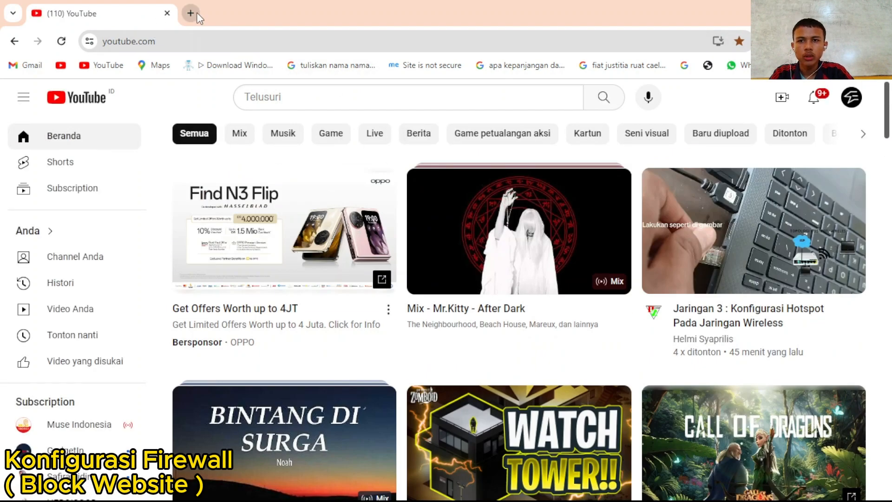
# - Try loading detik.com in a new tab, then return to WinBox's firewall rules
pyautogui.click(192, 13)
pyautogui.write('deetik')
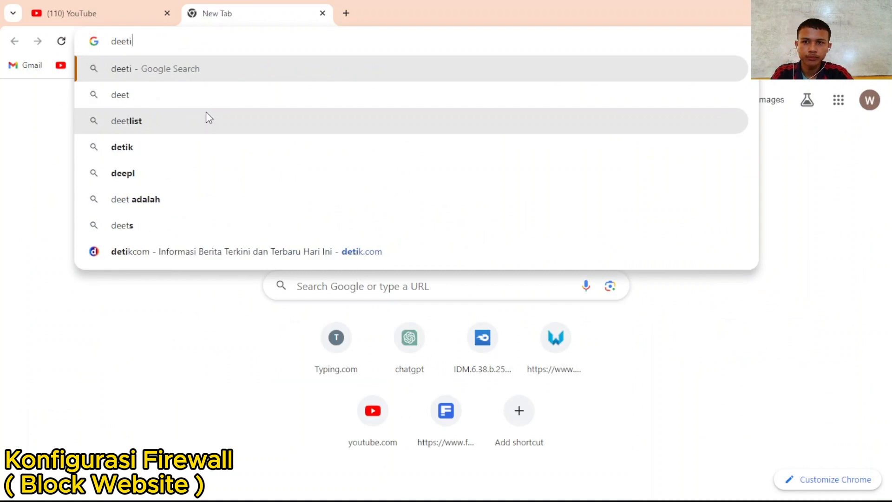
pyautogui.press('BackSpace')
pyautogui.press('BackSpace')
pyautogui.press('BackSpace')
pyautogui.press('BackSpace')
pyautogui.write('tik')
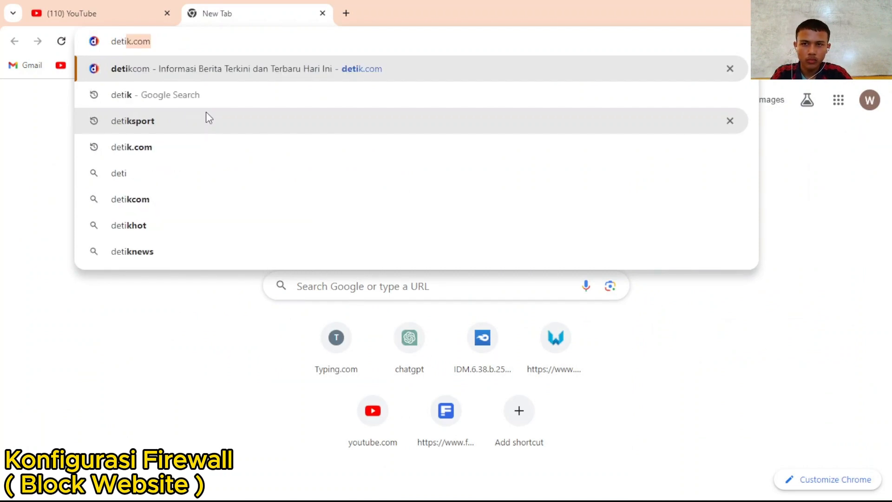
pyautogui.write('.com')
pyautogui.press('Return')
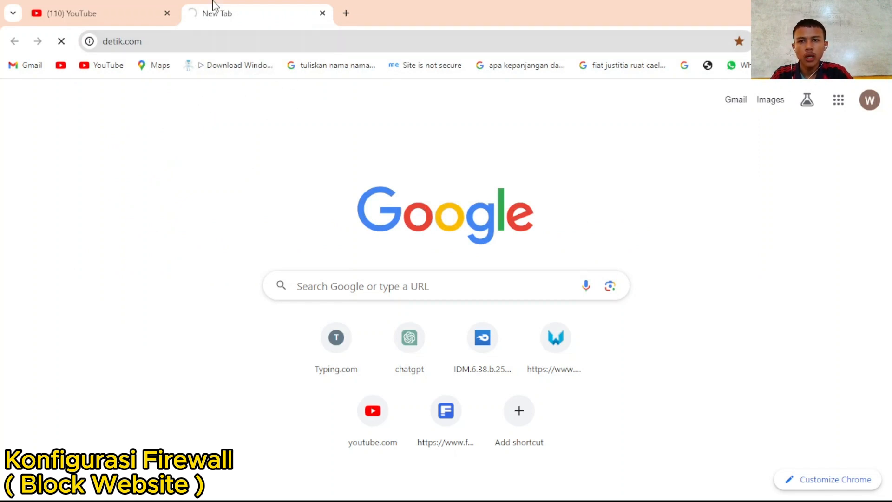
pyautogui.moveTo(620, 486)
pyautogui.click(679, 485)
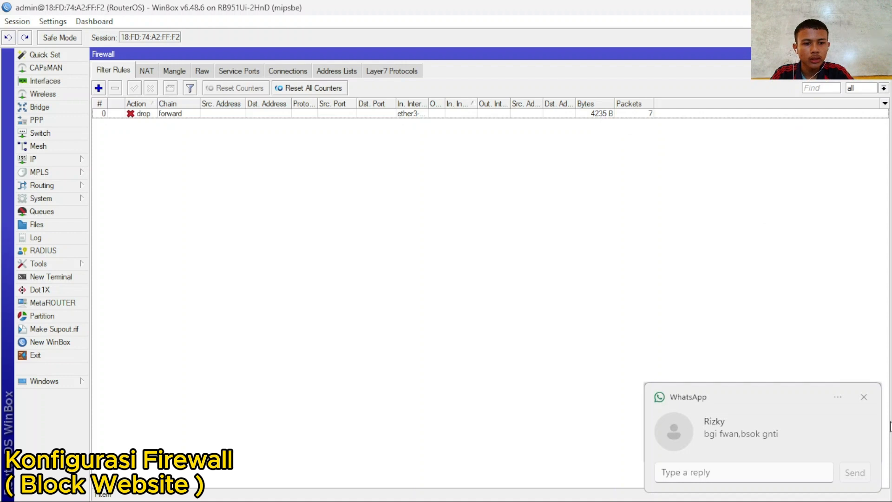
# - Dismiss the WhatsApp toast and check the detik.com drop rule's counters (15 packets, 8.5 KiB), then return to Chrome
pyautogui.click(863, 397)
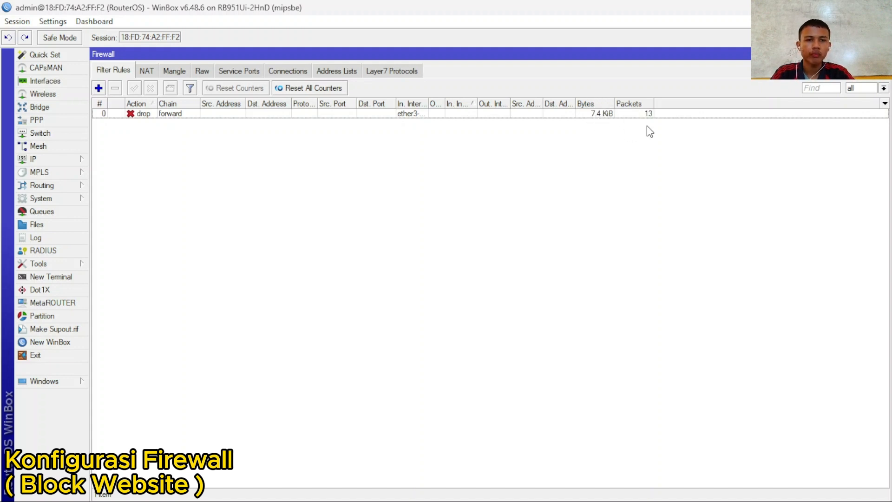
pyautogui.click(440, 115)
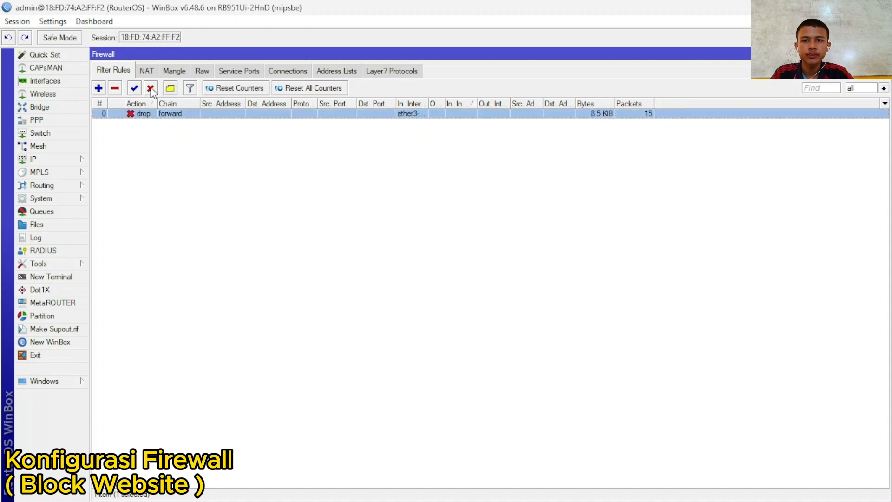
pyautogui.click(544, 488)
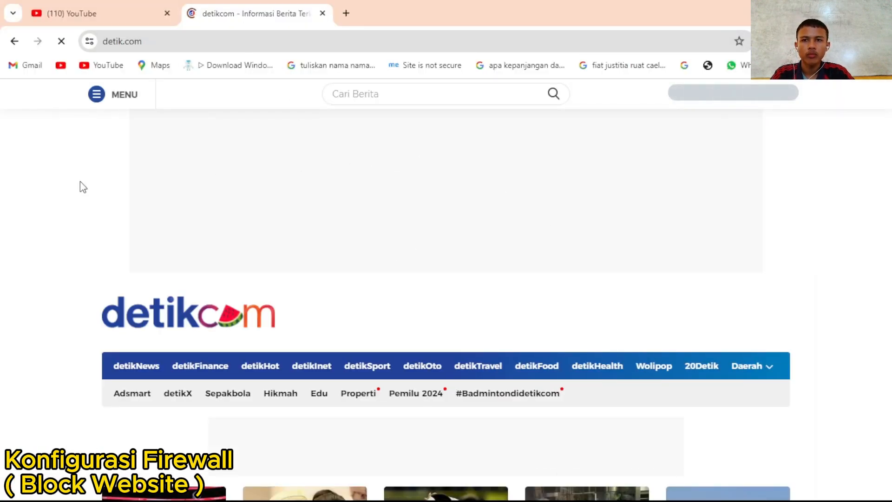
# - Switch from YouTube back to the detik.com tab and scroll down the loading detikcom homepage
pyautogui.click(125, 14)
pyautogui.click(224, 13)
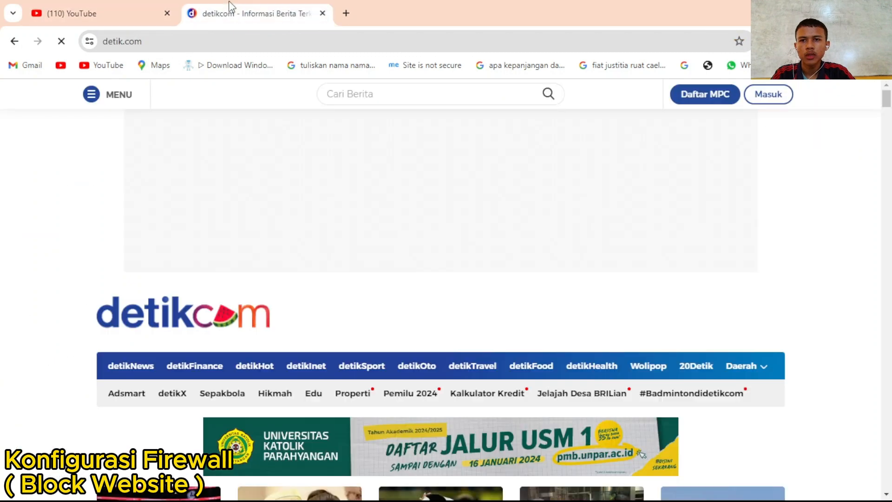
pyautogui.scroll(-5, 506, 329)
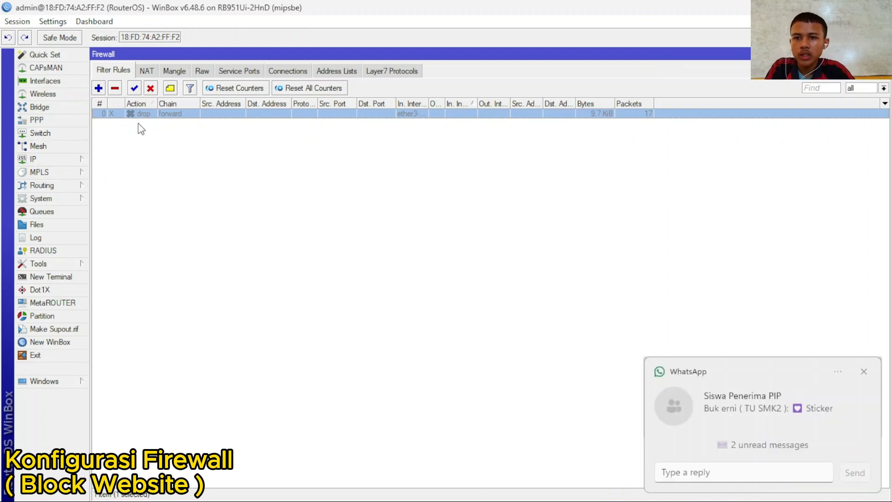
# - Dismiss the WhatsApp toast and bring OBS Studio's window, still recording, to the front
pyautogui.click(864, 371)
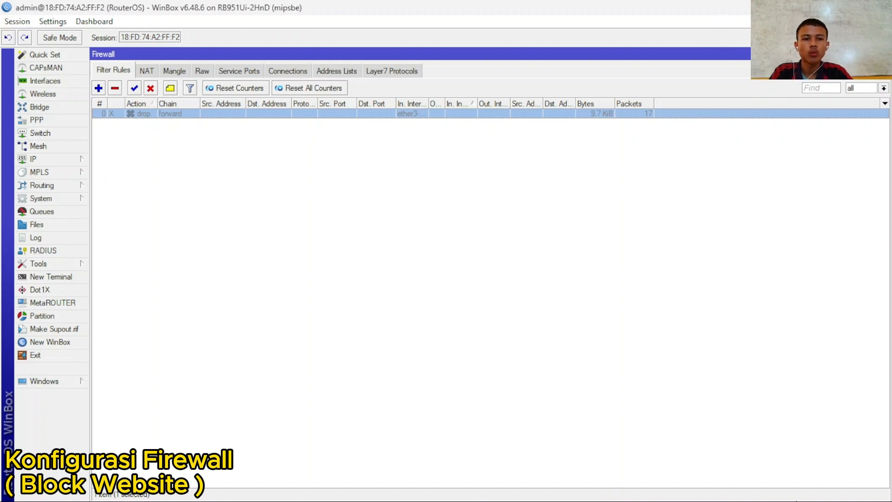
pyautogui.moveTo(627, 500)
pyautogui.click(599, 488)
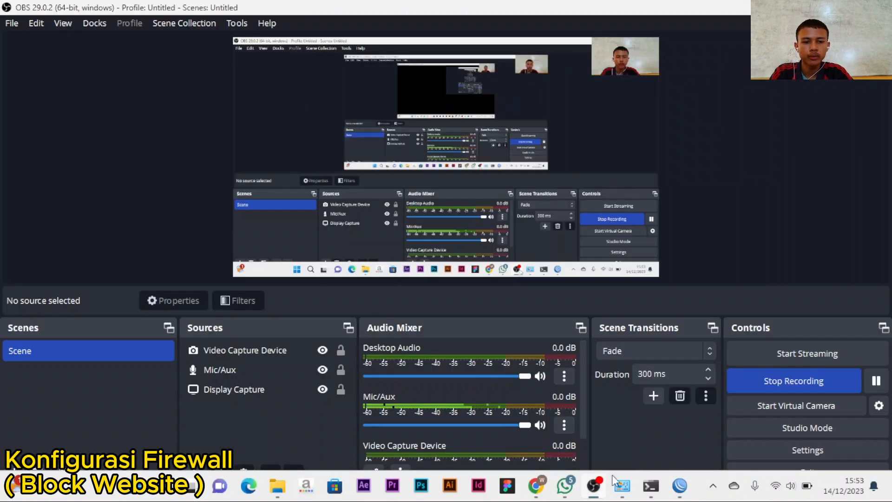